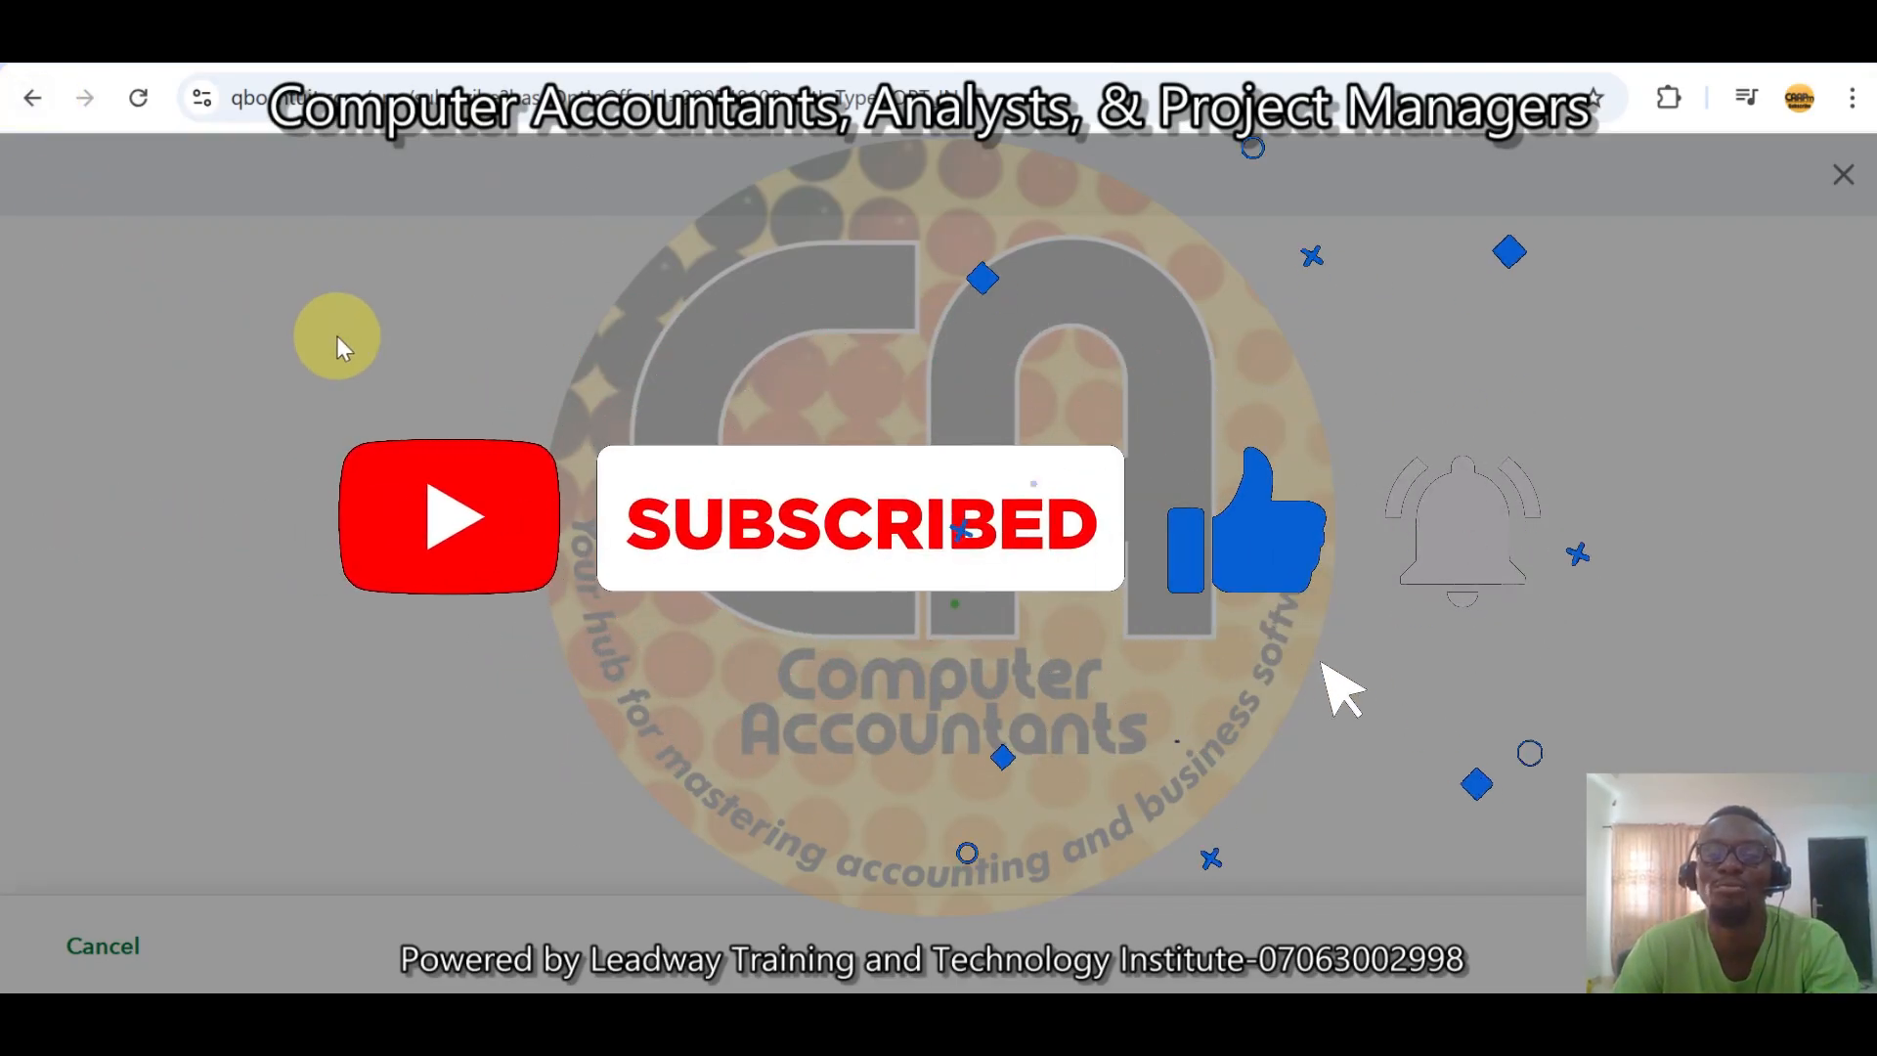
Open the Reconcile tool from the company settings.
left_click(31, 98)
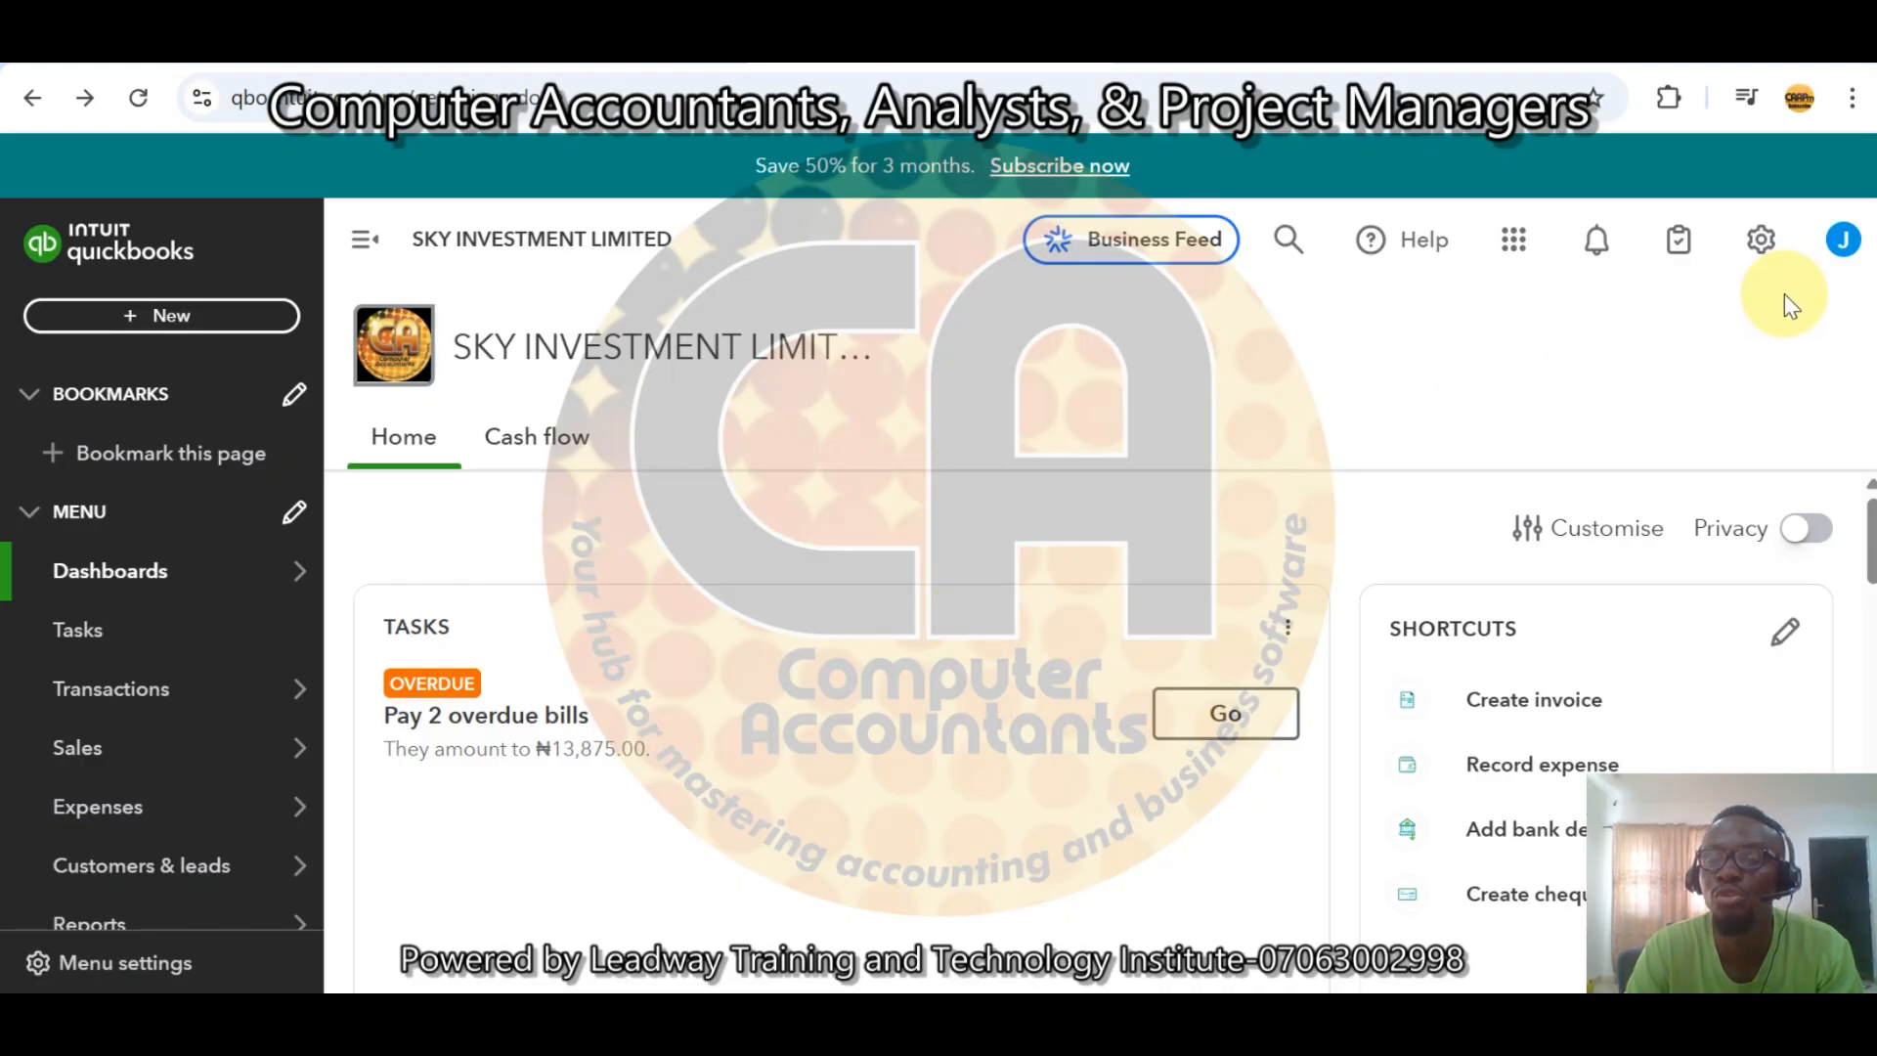
left_click(1757, 242)
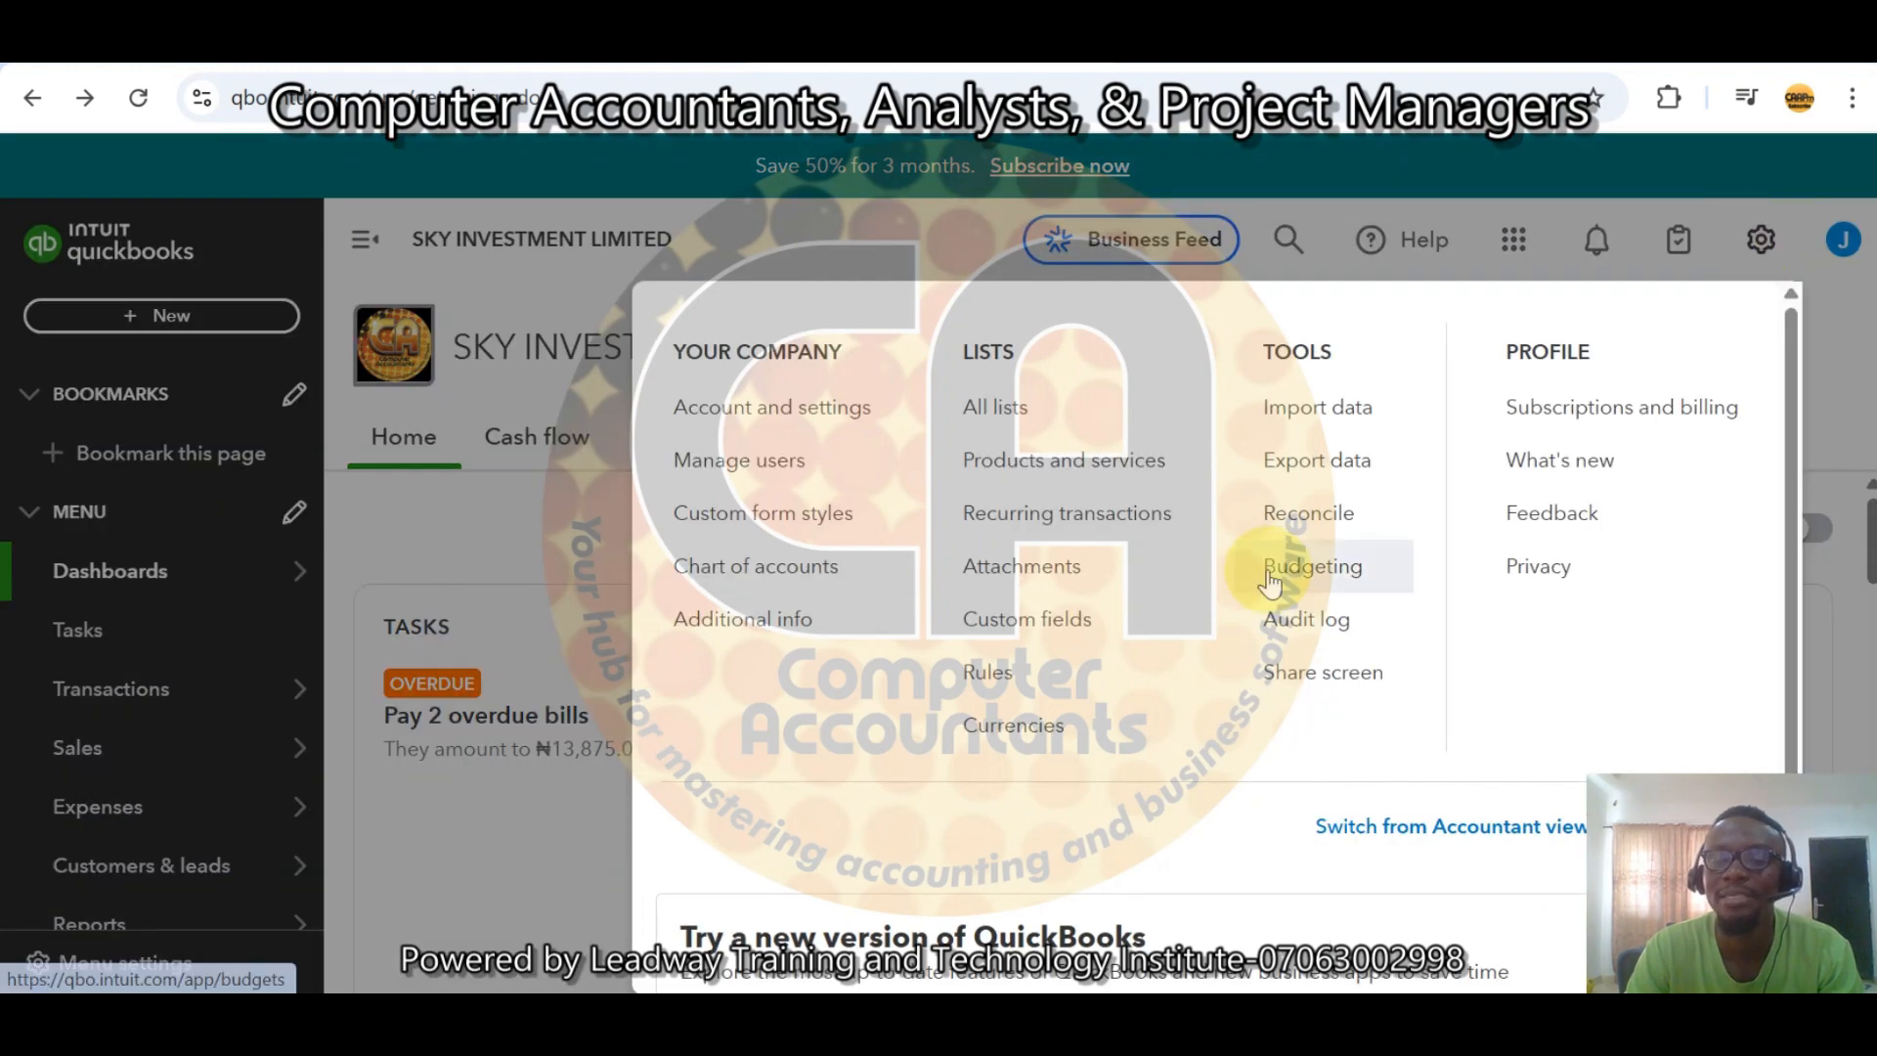
left_click(1334, 526)
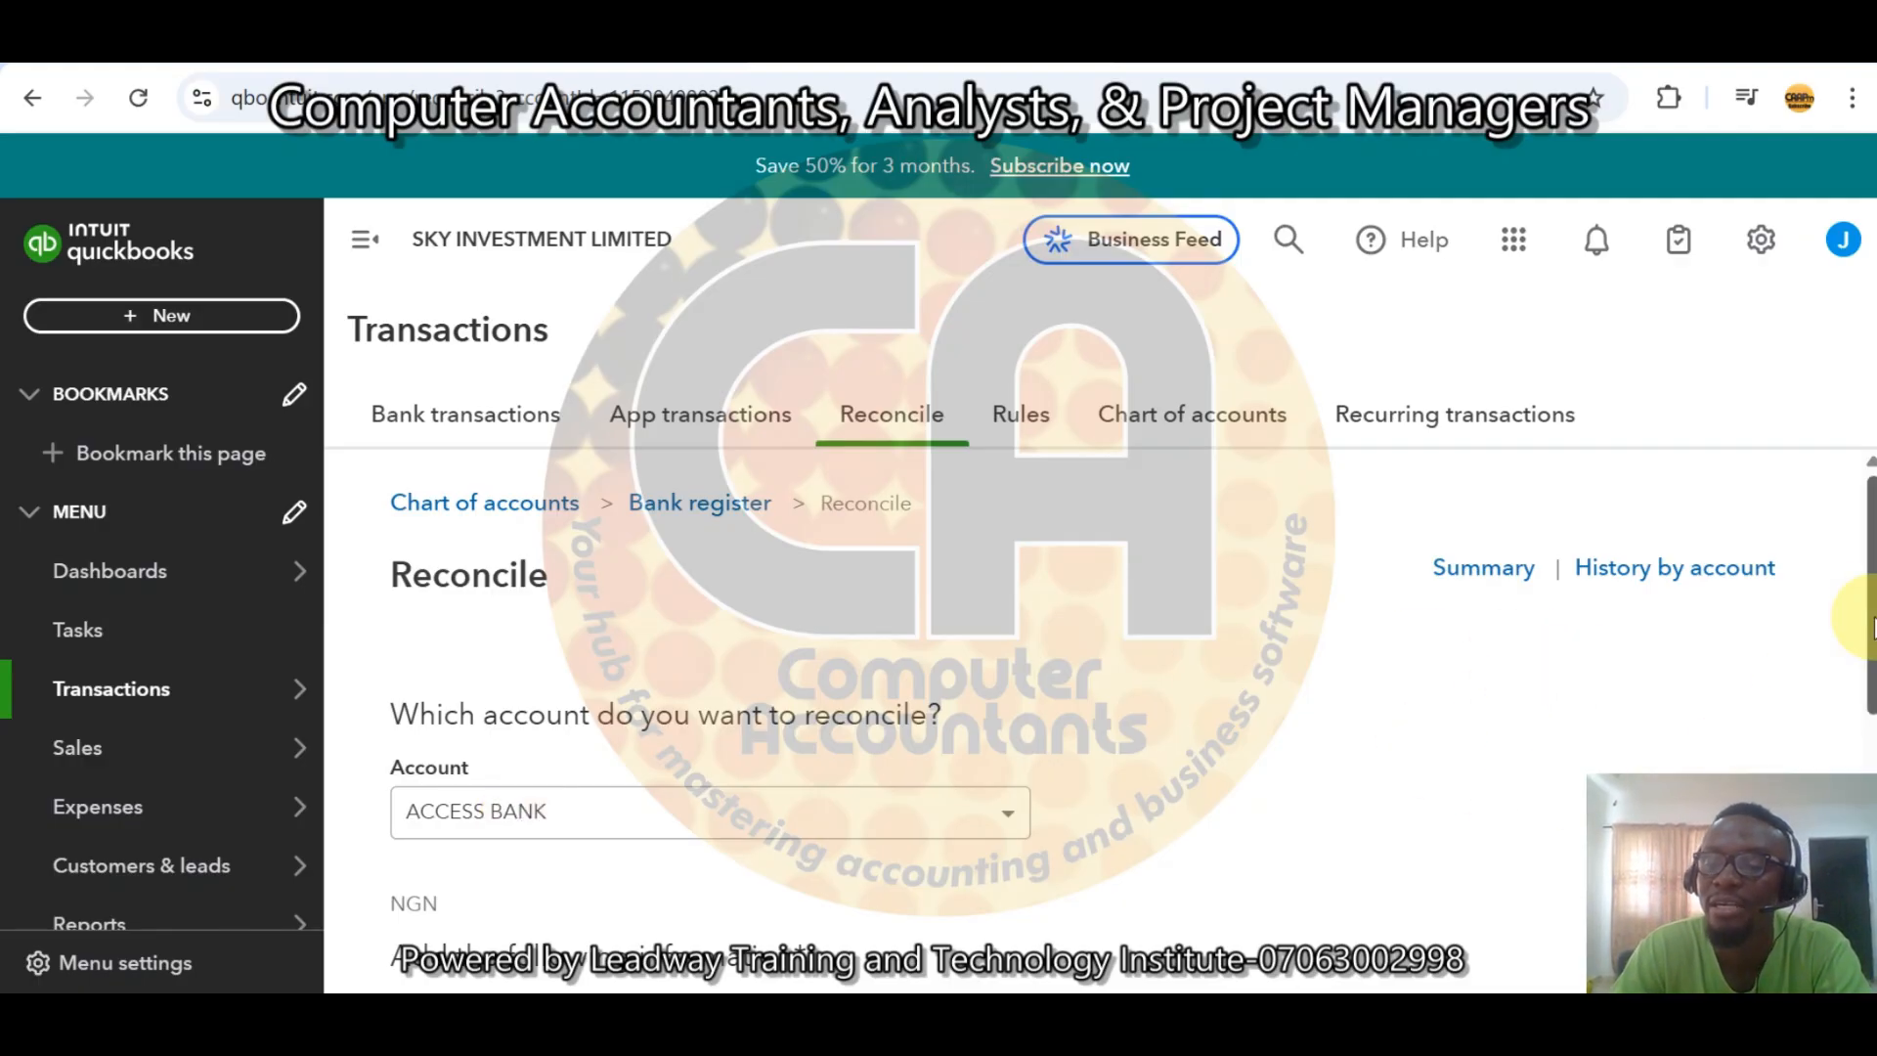
Enter a statement ending balance of 401,750 and a statement ending date of 30/11/2025 for ACCESS BANK.
scroll(1862, 601, "down", 3)
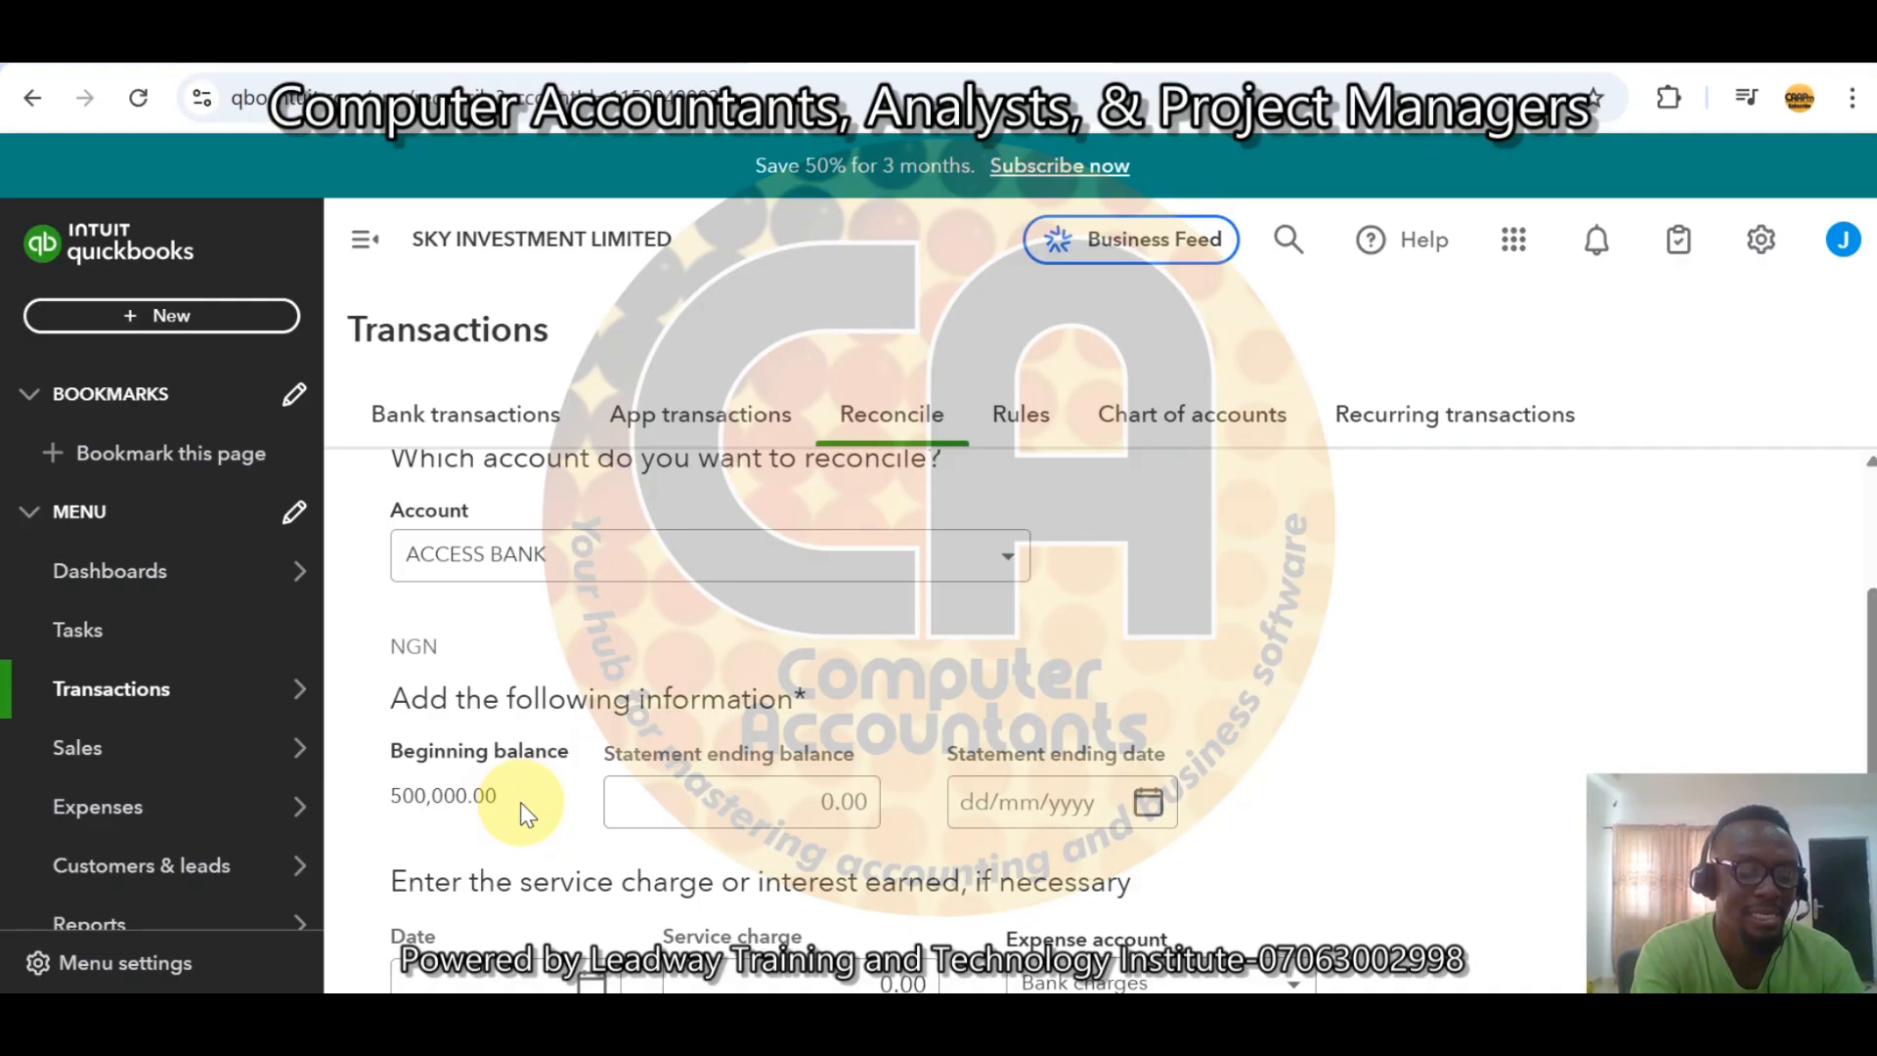
left_click(777, 804)
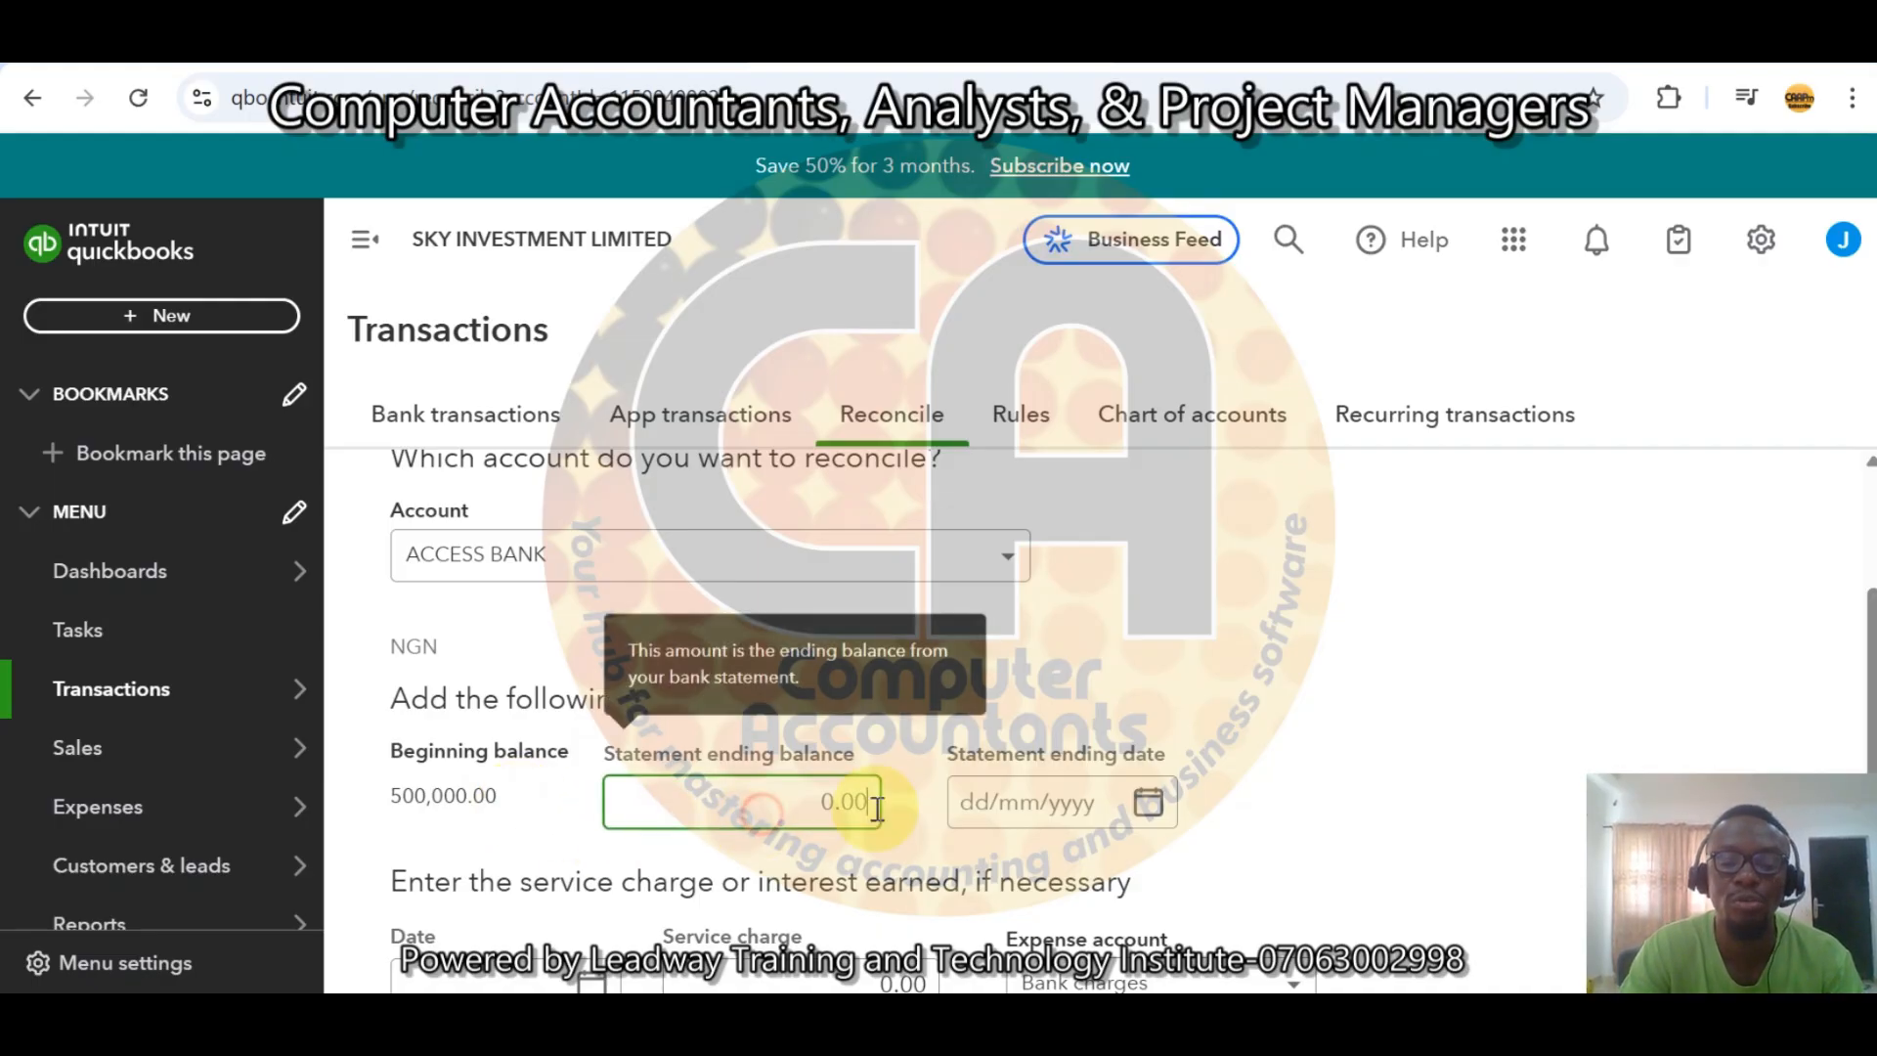
type("401")
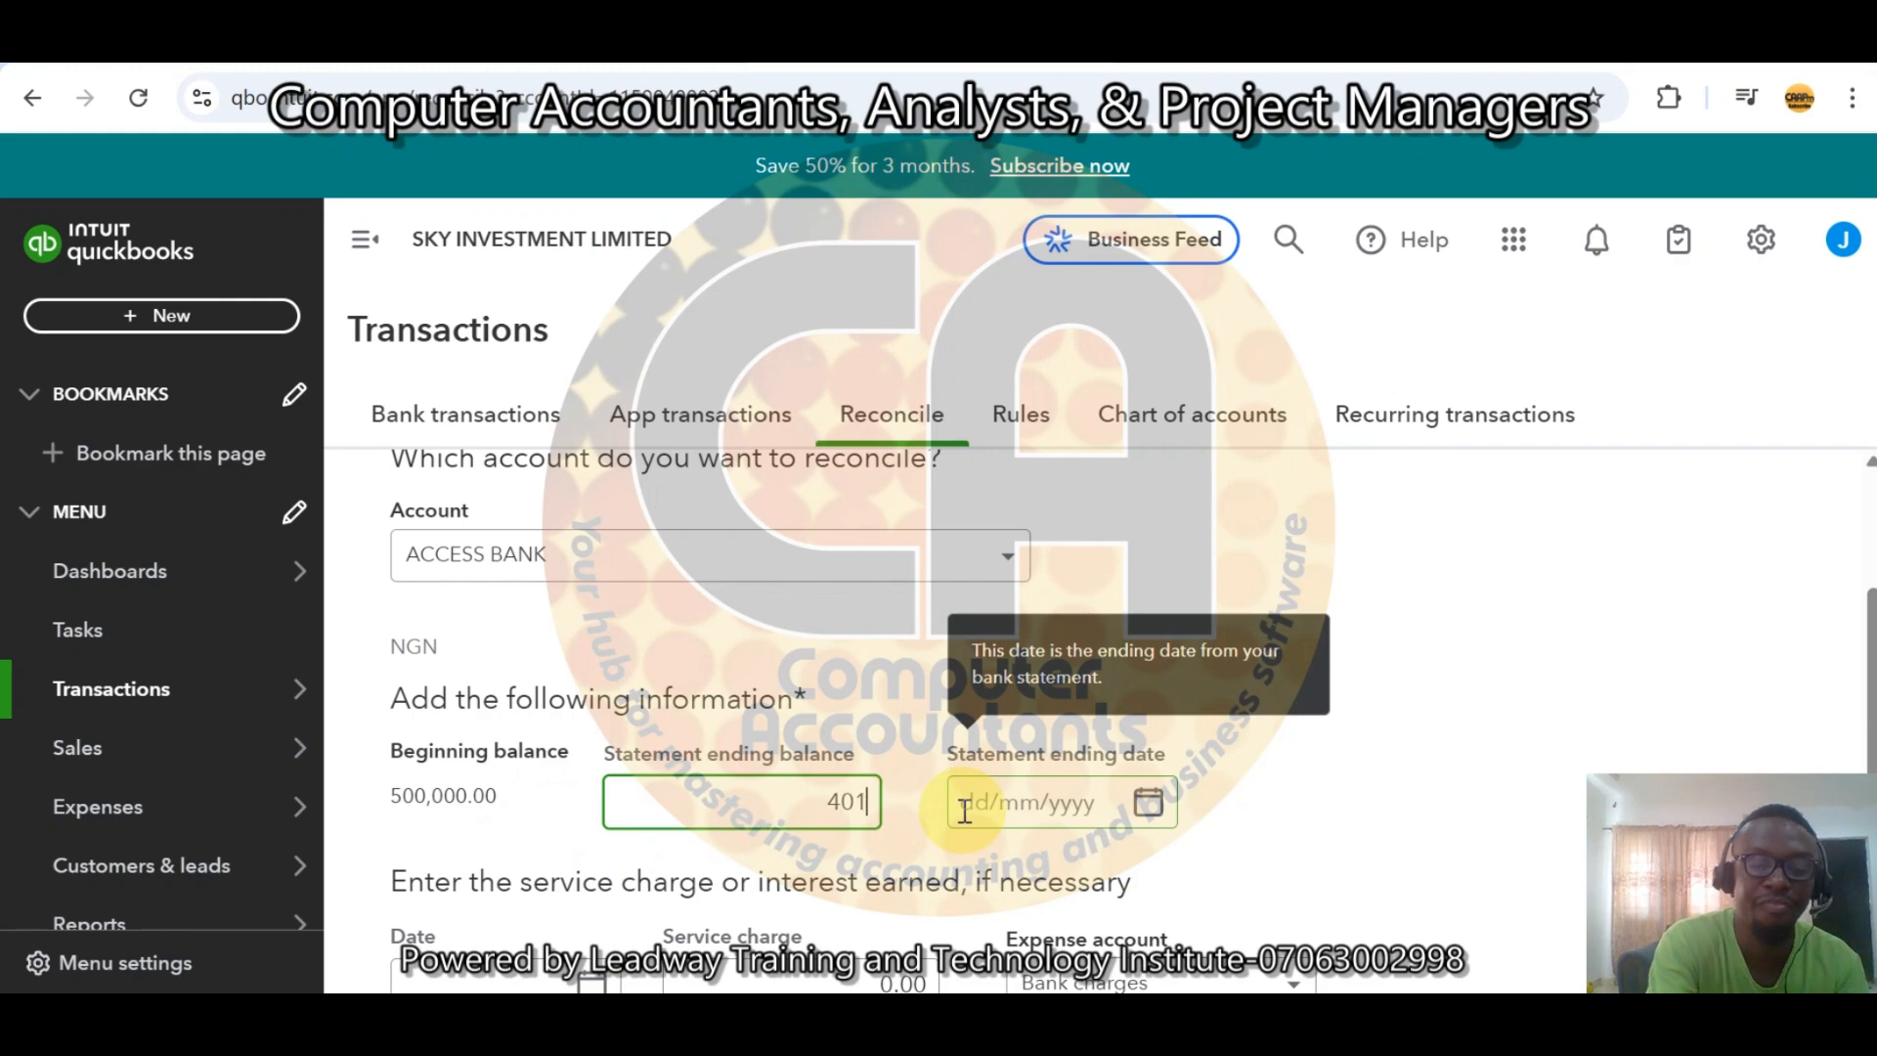
type("7")
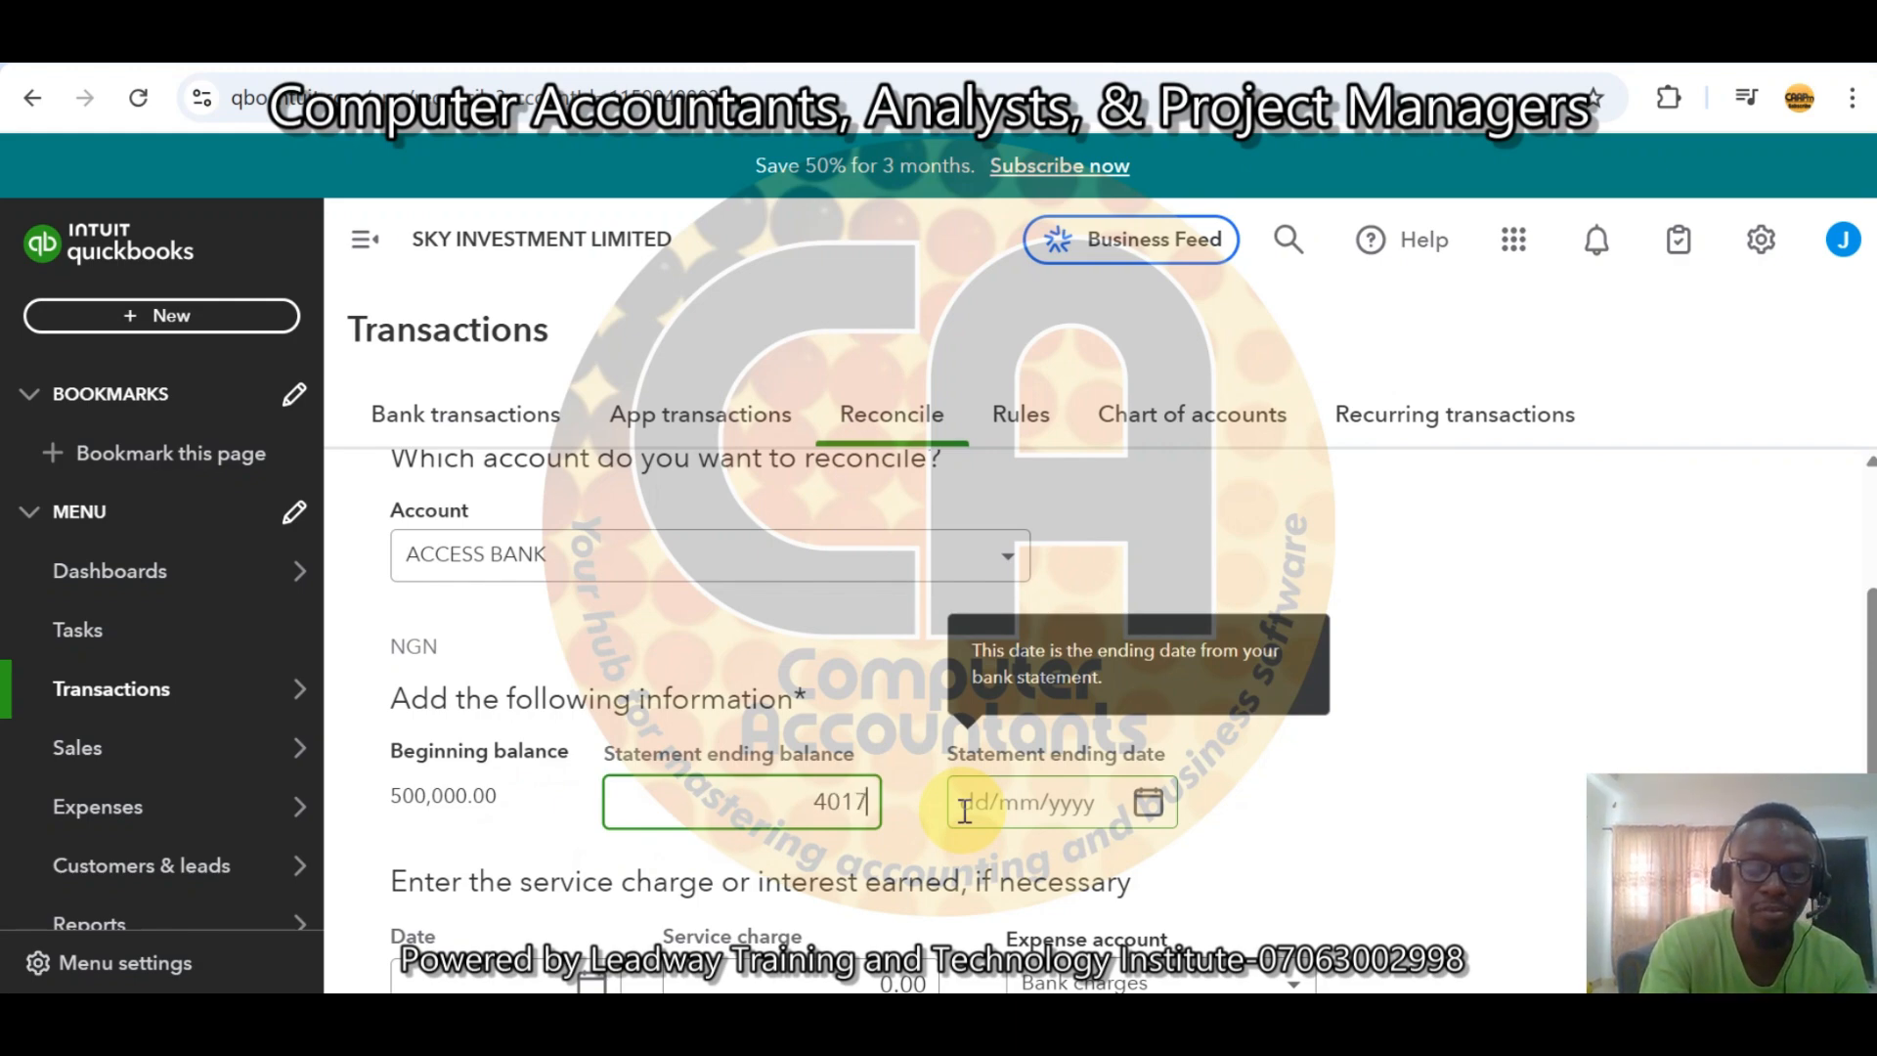
type("50")
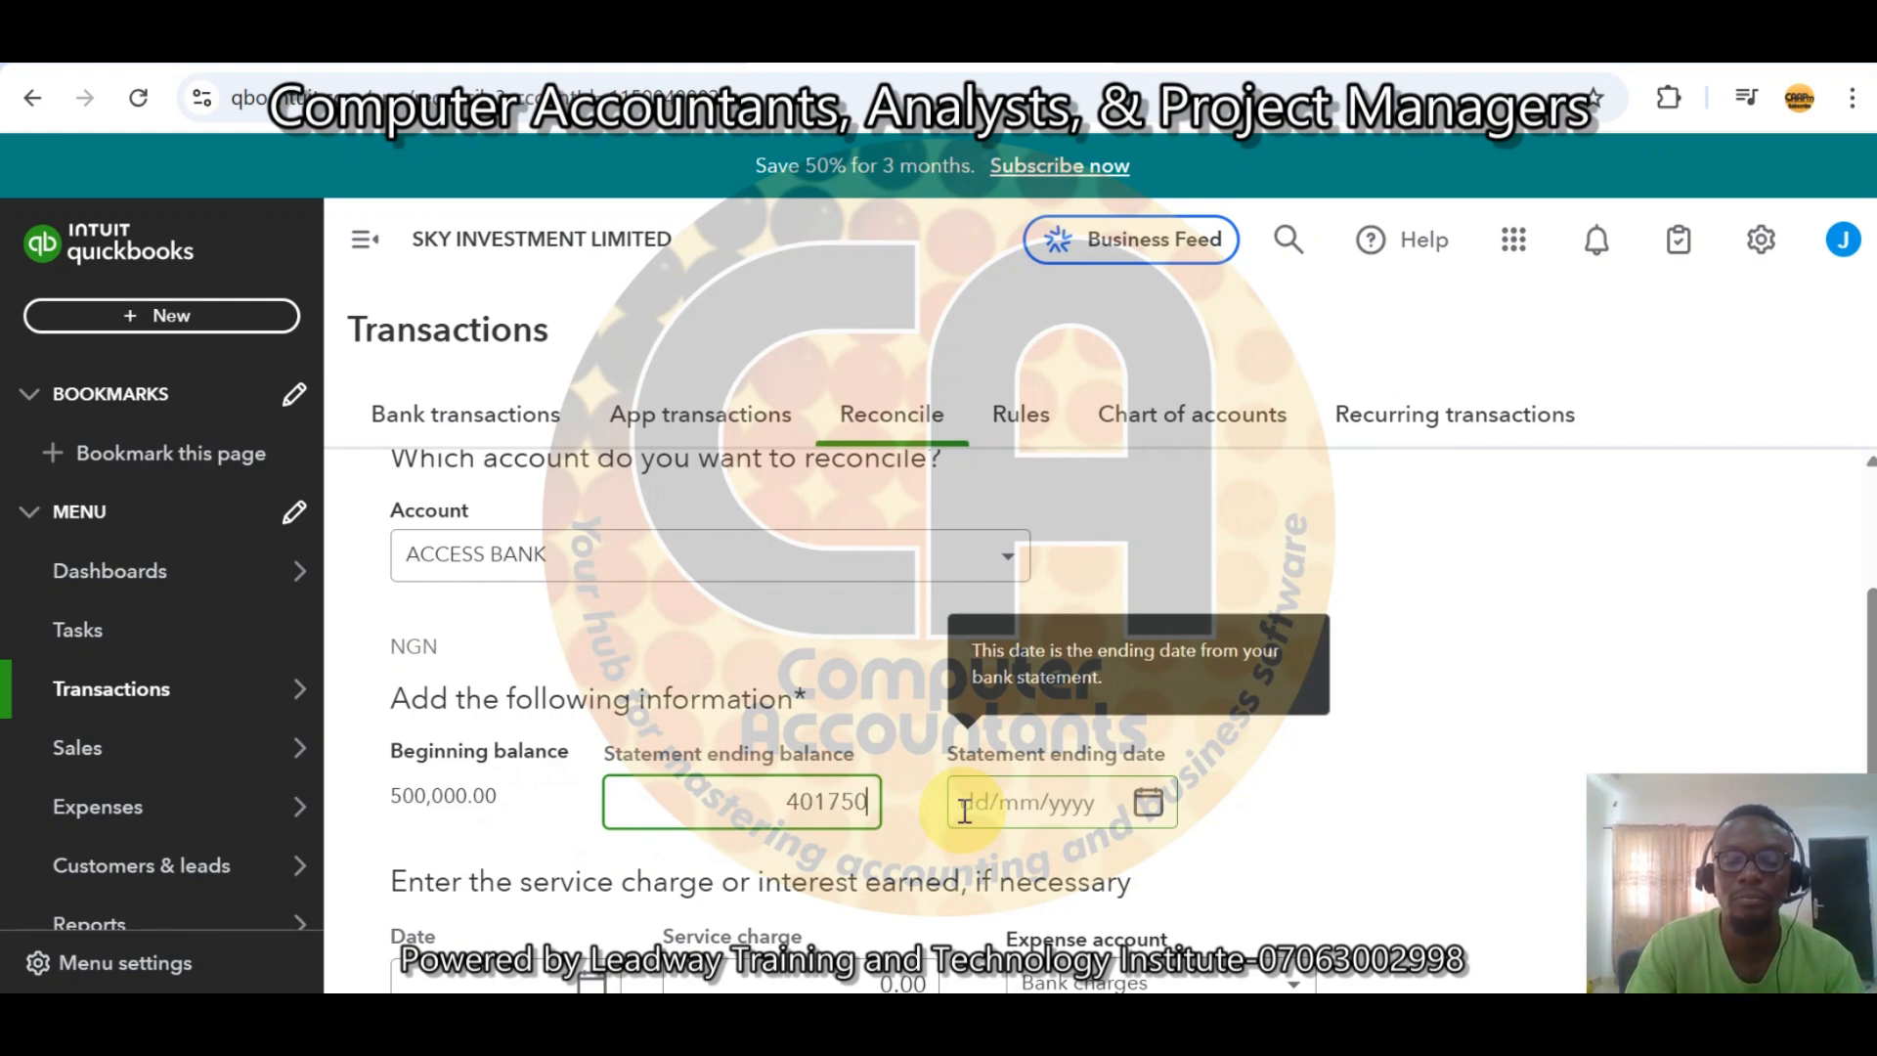
left_click(1149, 819)
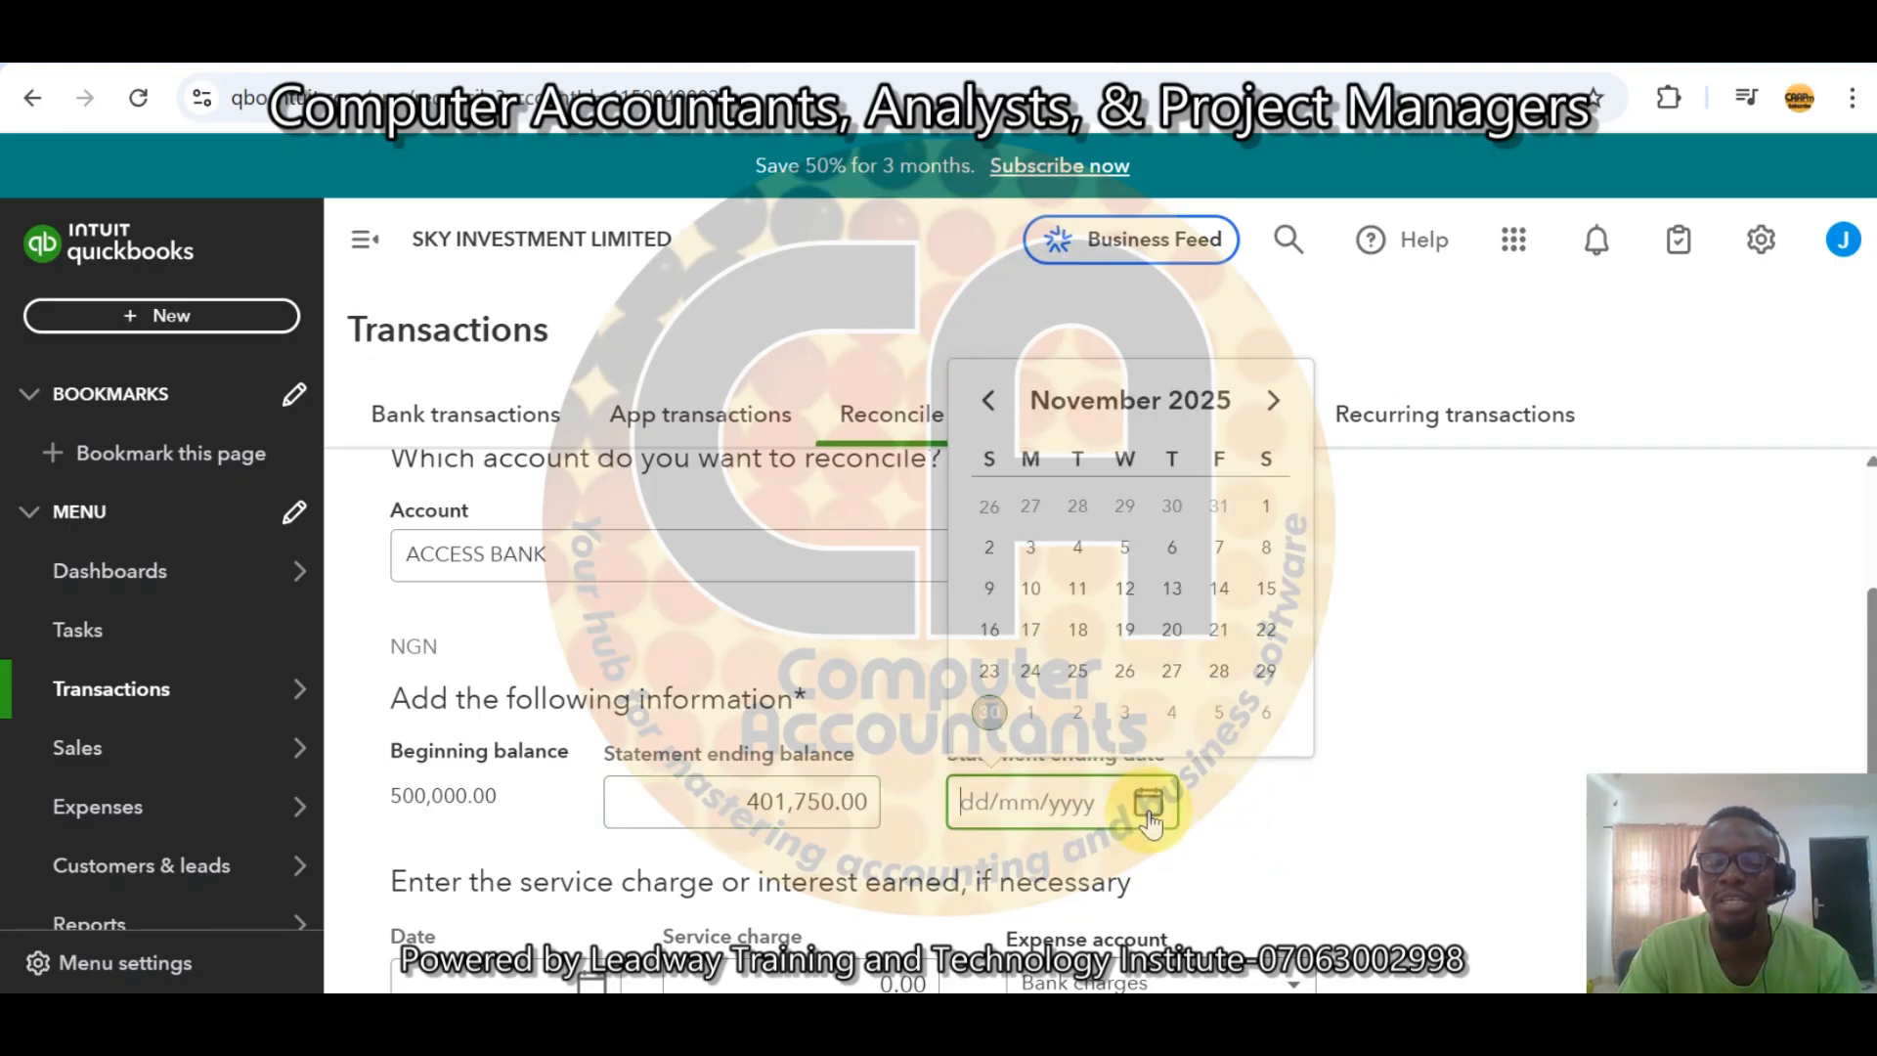
left_click(991, 713)
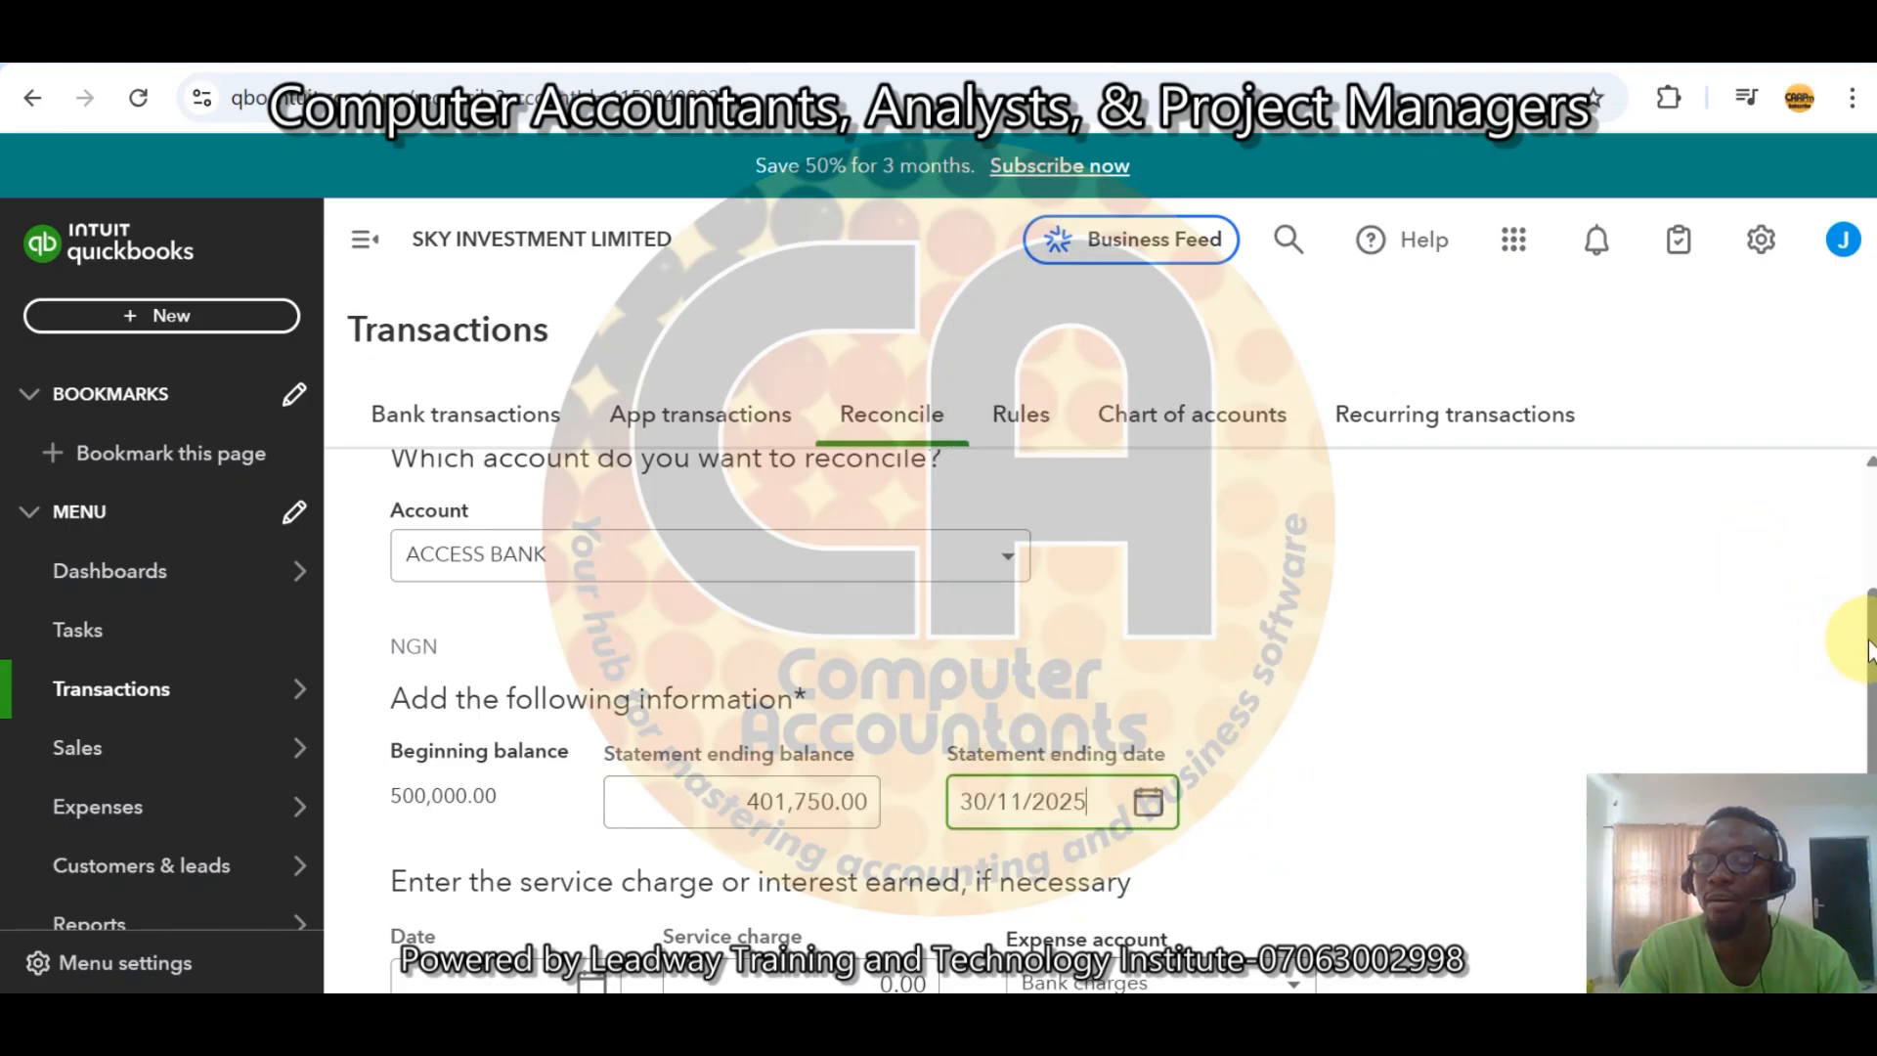
Set both the service charge date and the interest earned date to 30/11/2025.
left_click_drag(1869, 642, 1869, 787)
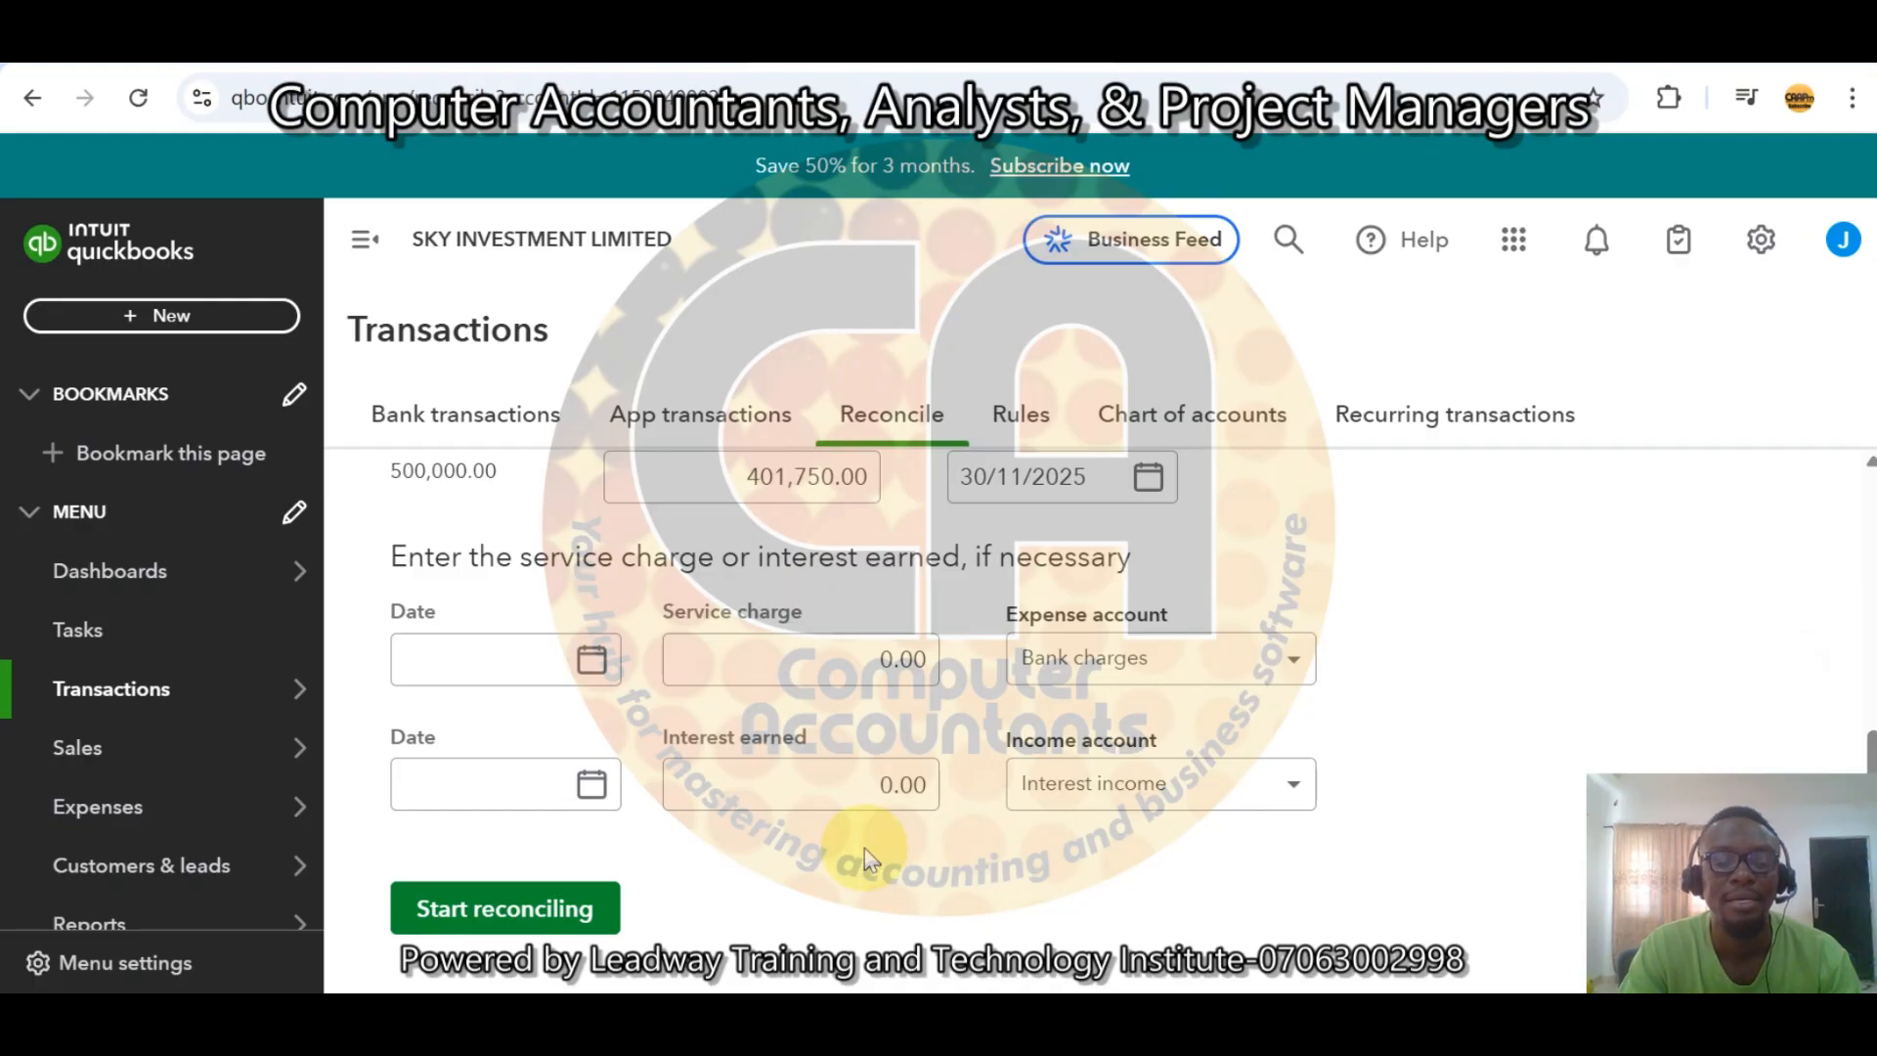
left_click(590, 660)
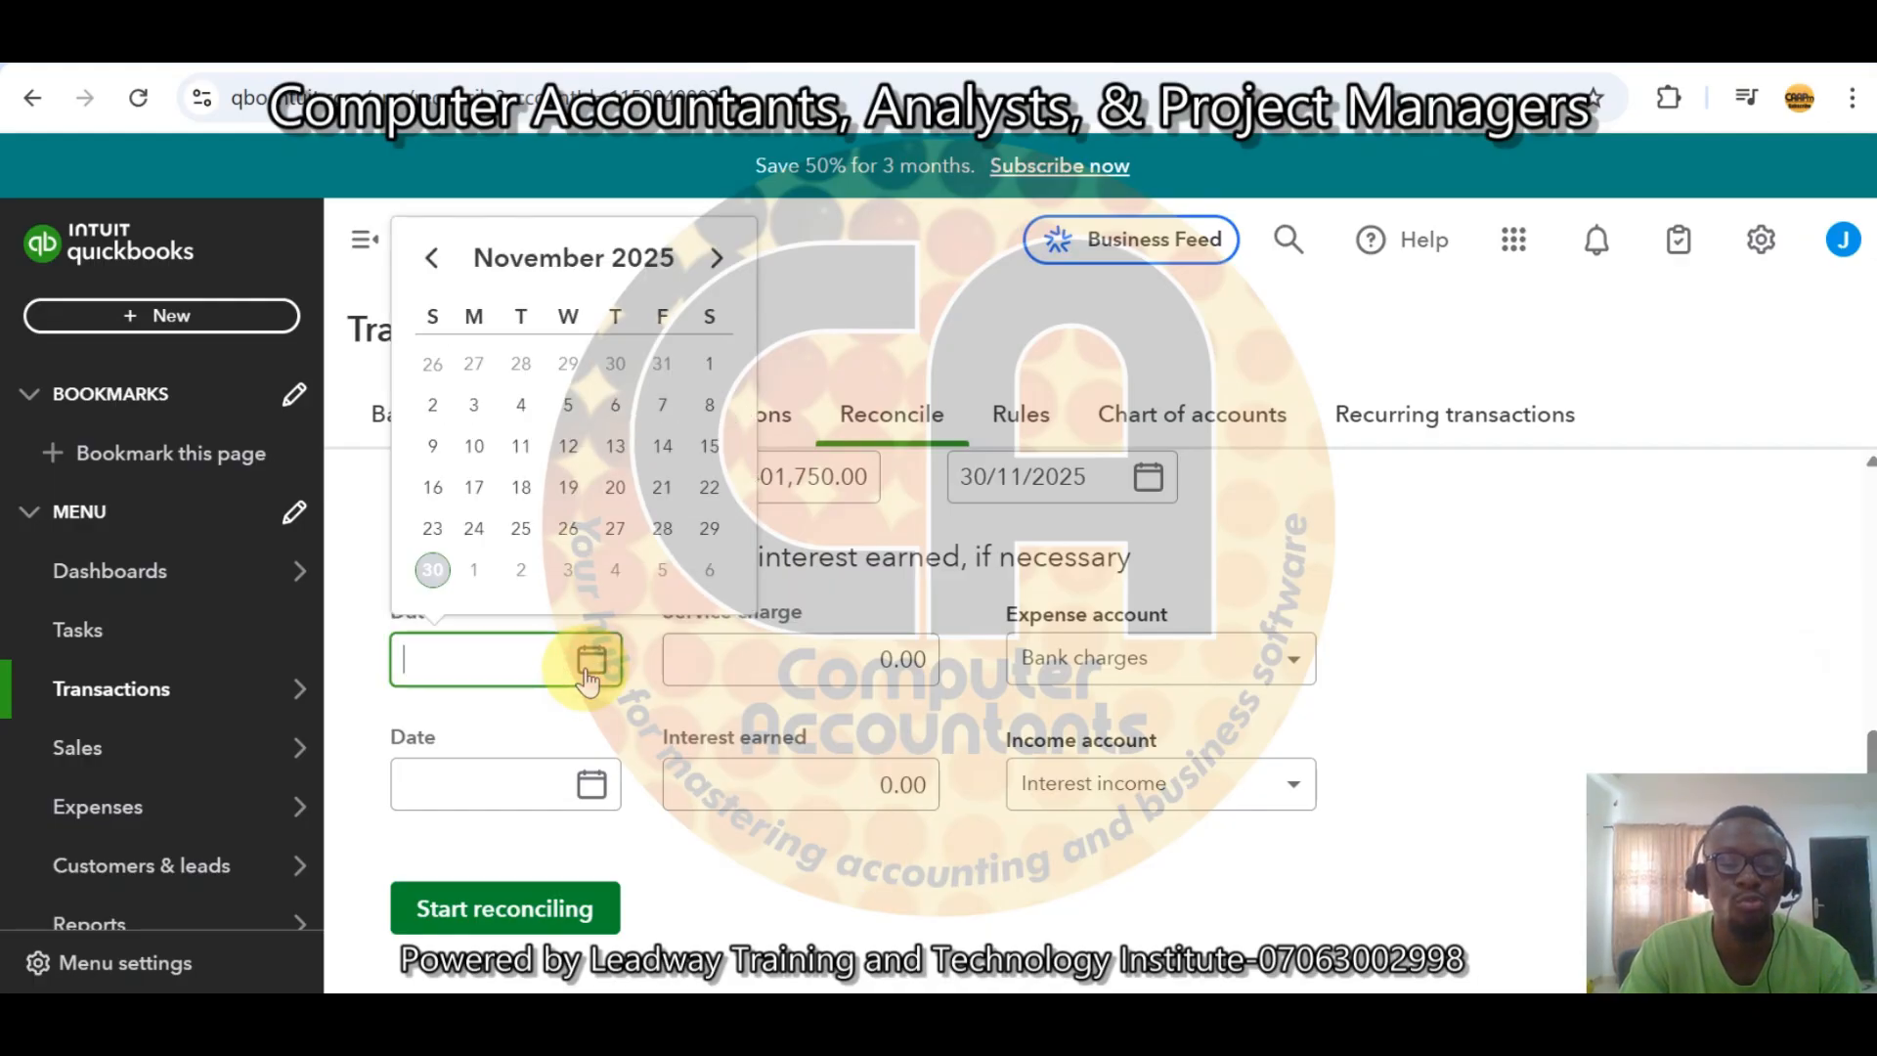
left_click(430, 574)
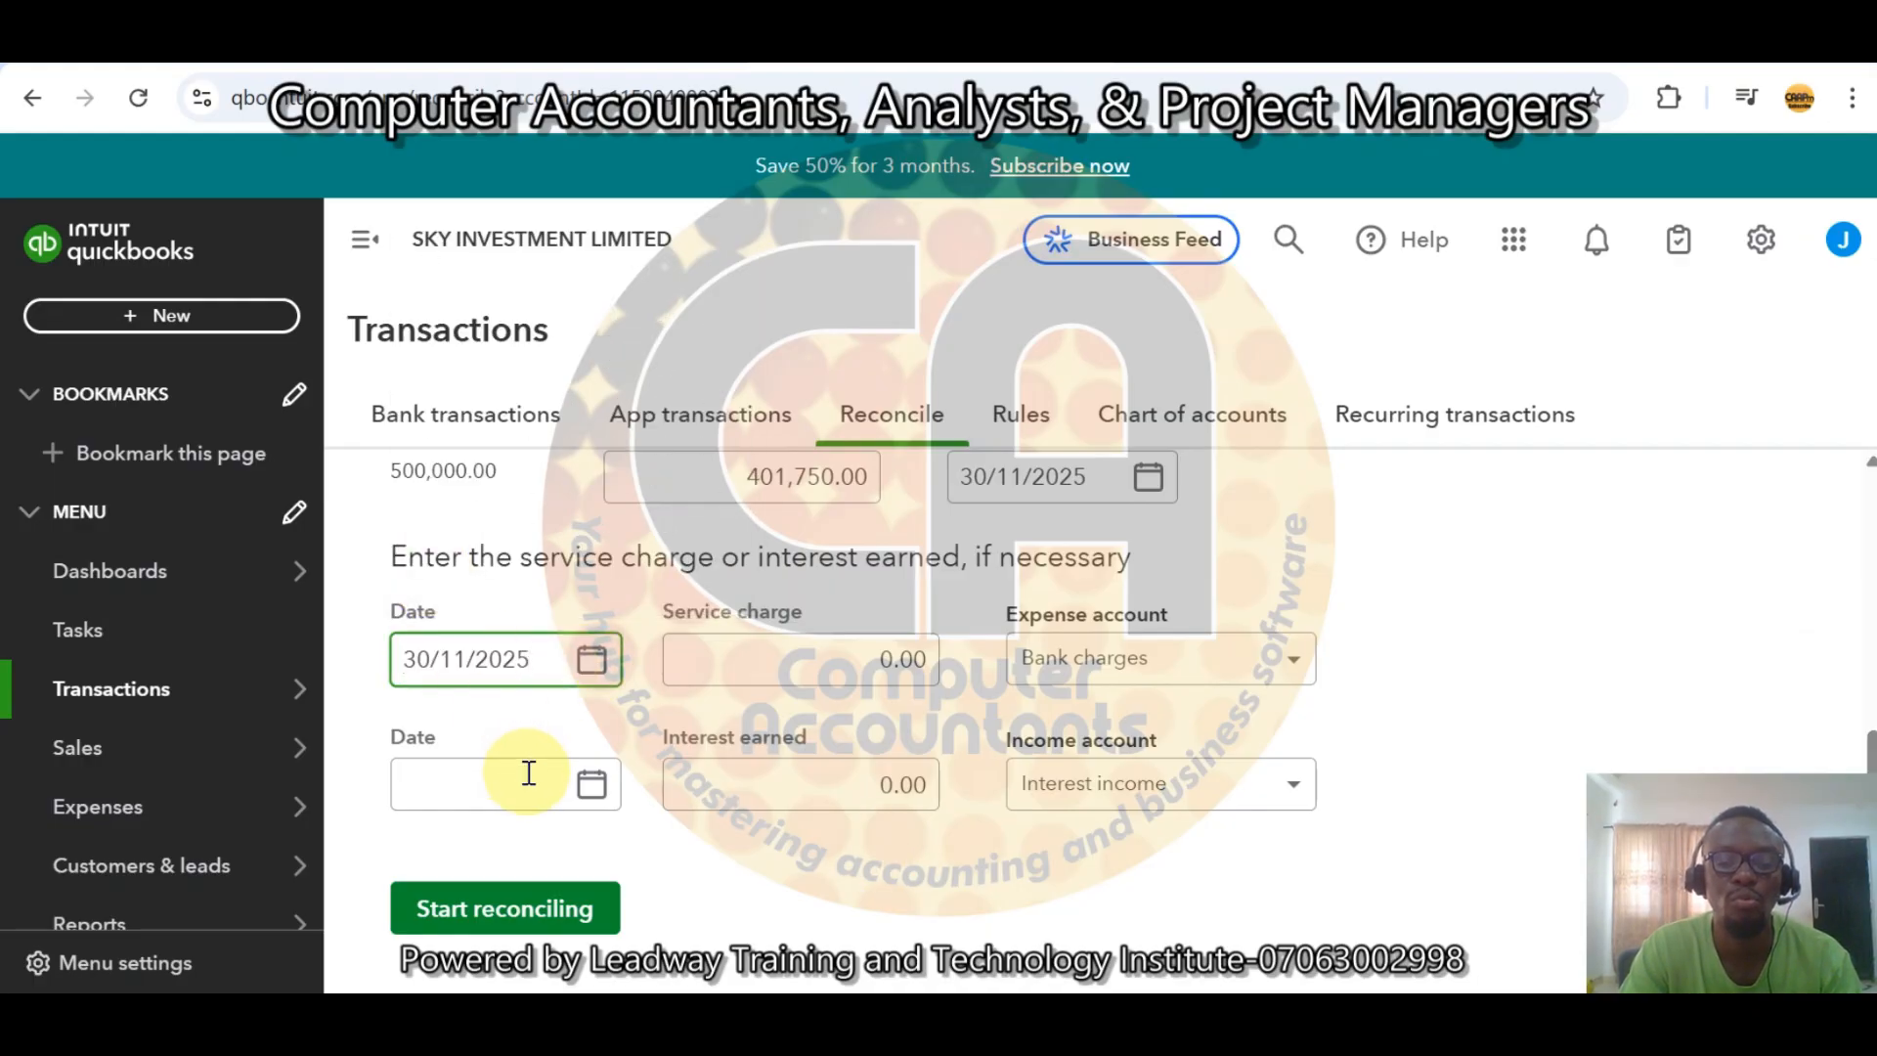
left_click(590, 783)
left_click(434, 695)
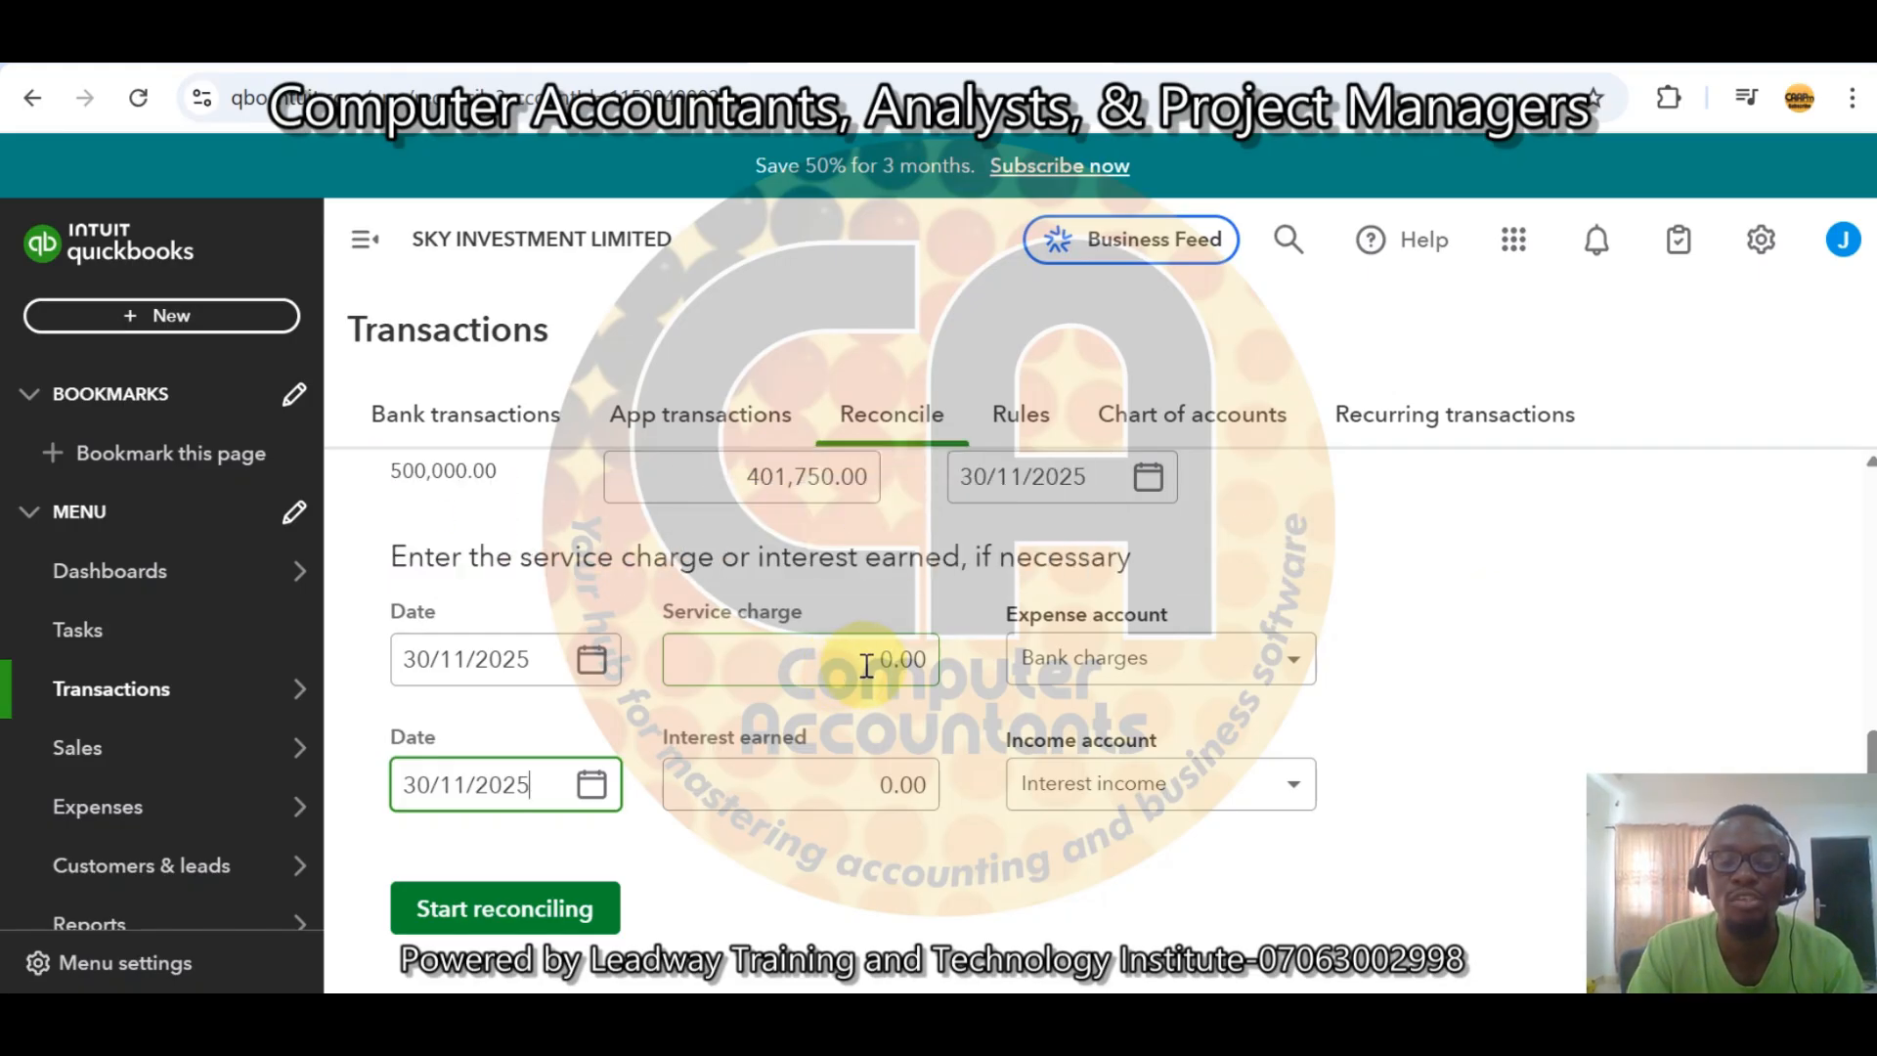
Enter a service charge of 2,700 and choose Bank charges as its expense account.
left_click(855, 663)
type("2700")
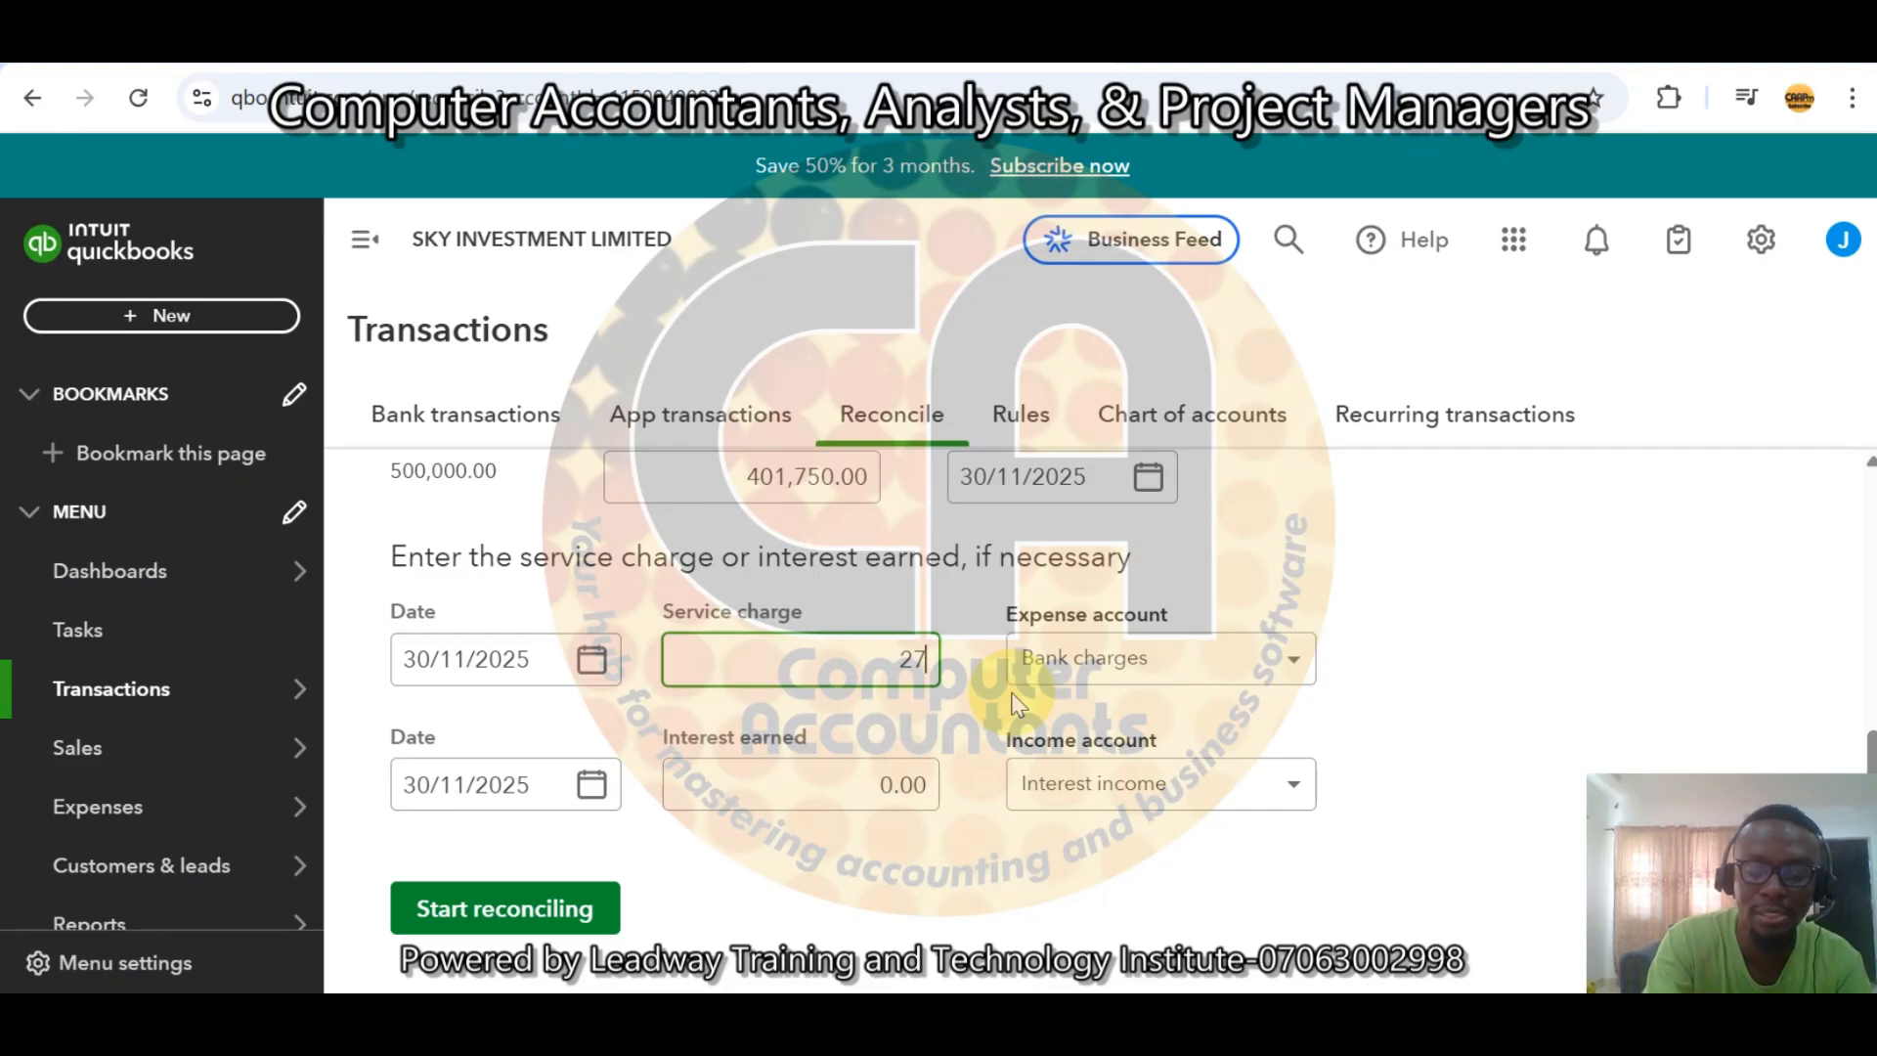
left_click(1295, 664)
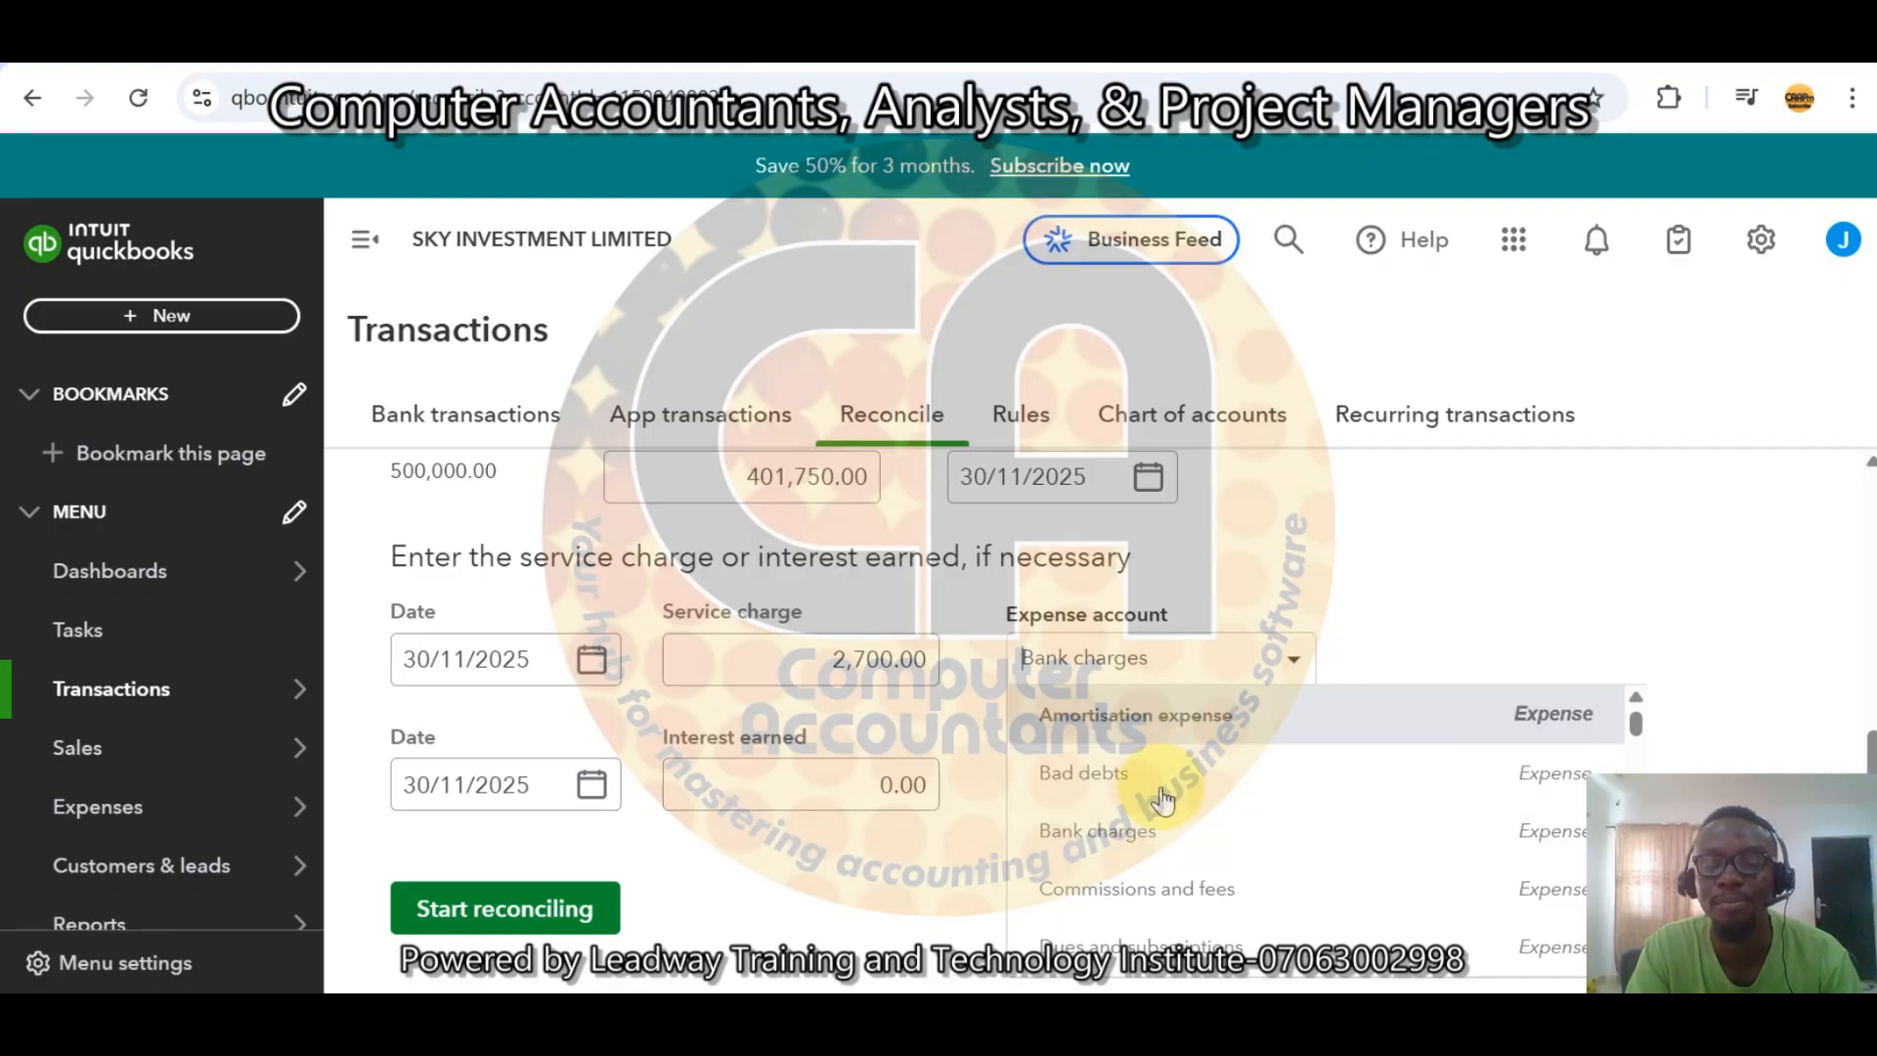
left_click(1136, 832)
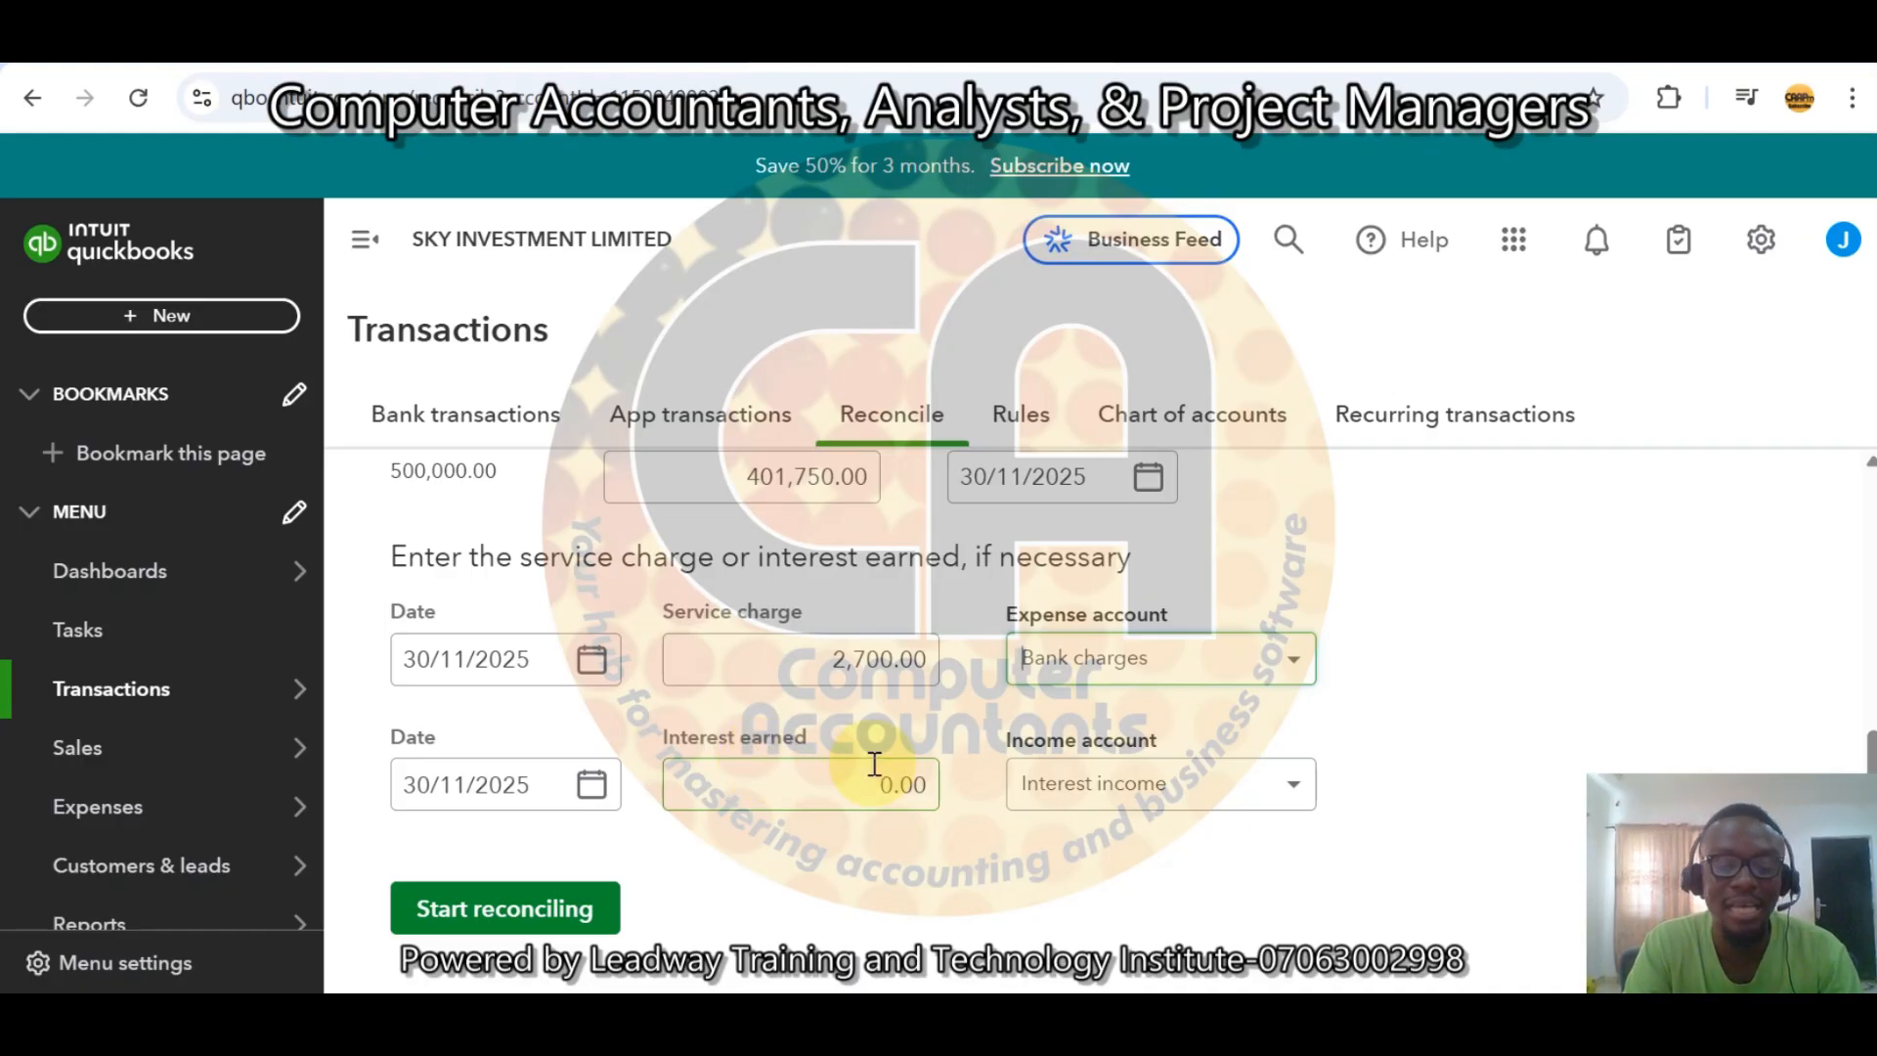
Enter interest earned of 1,200 and choose Interest income as its income account.
left_click(834, 779)
type("1200")
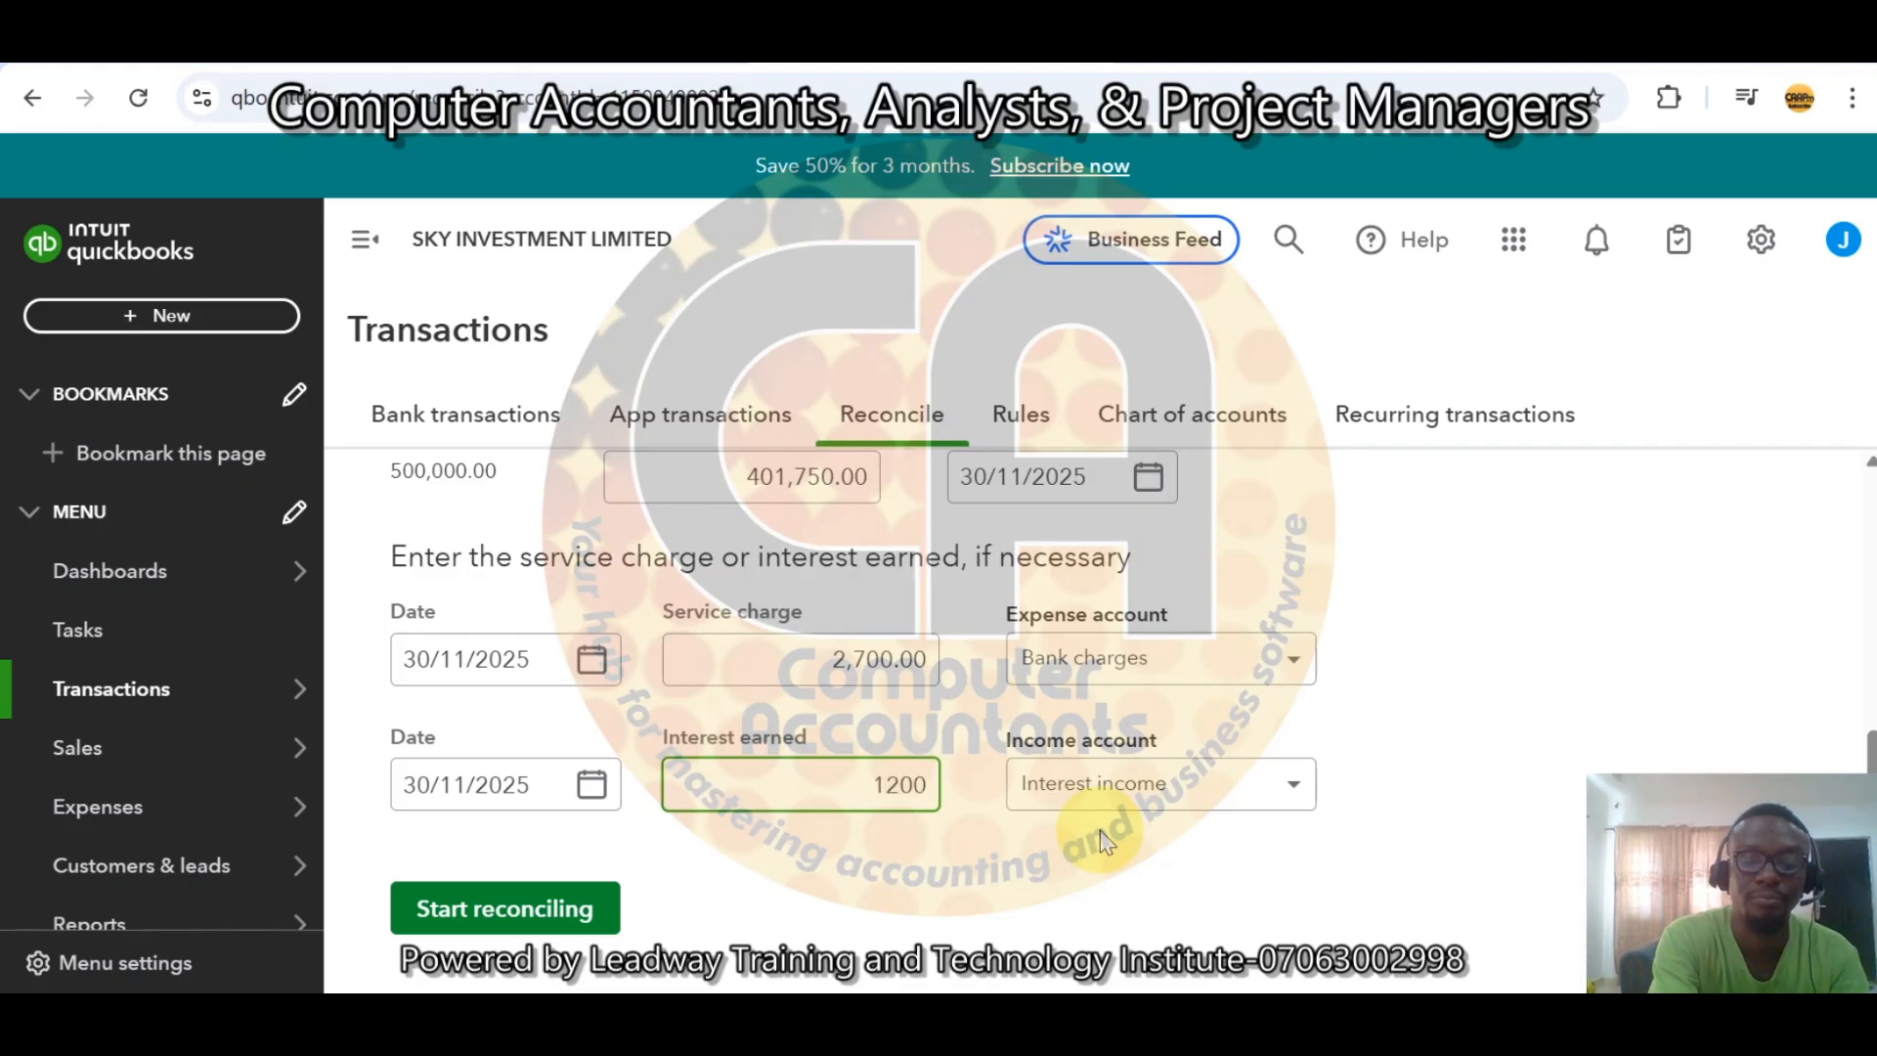
key("Tab")
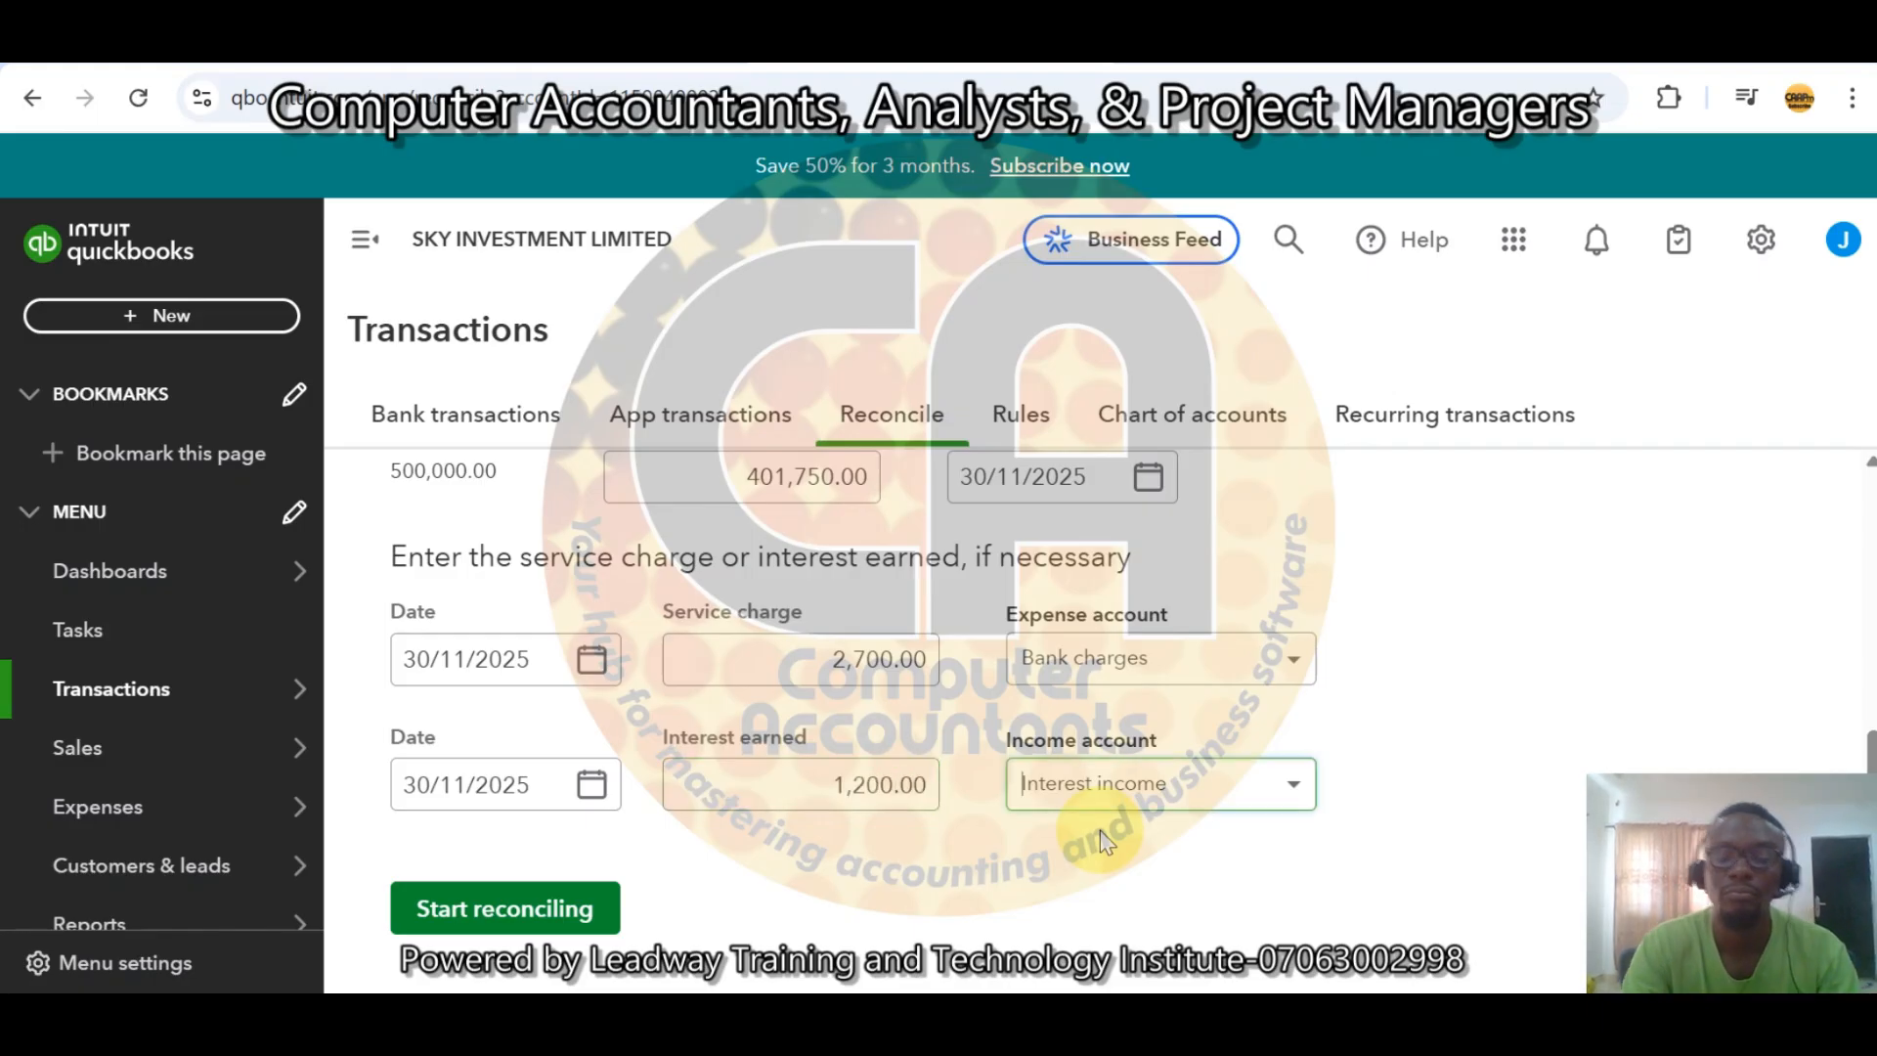
left_click(1298, 794)
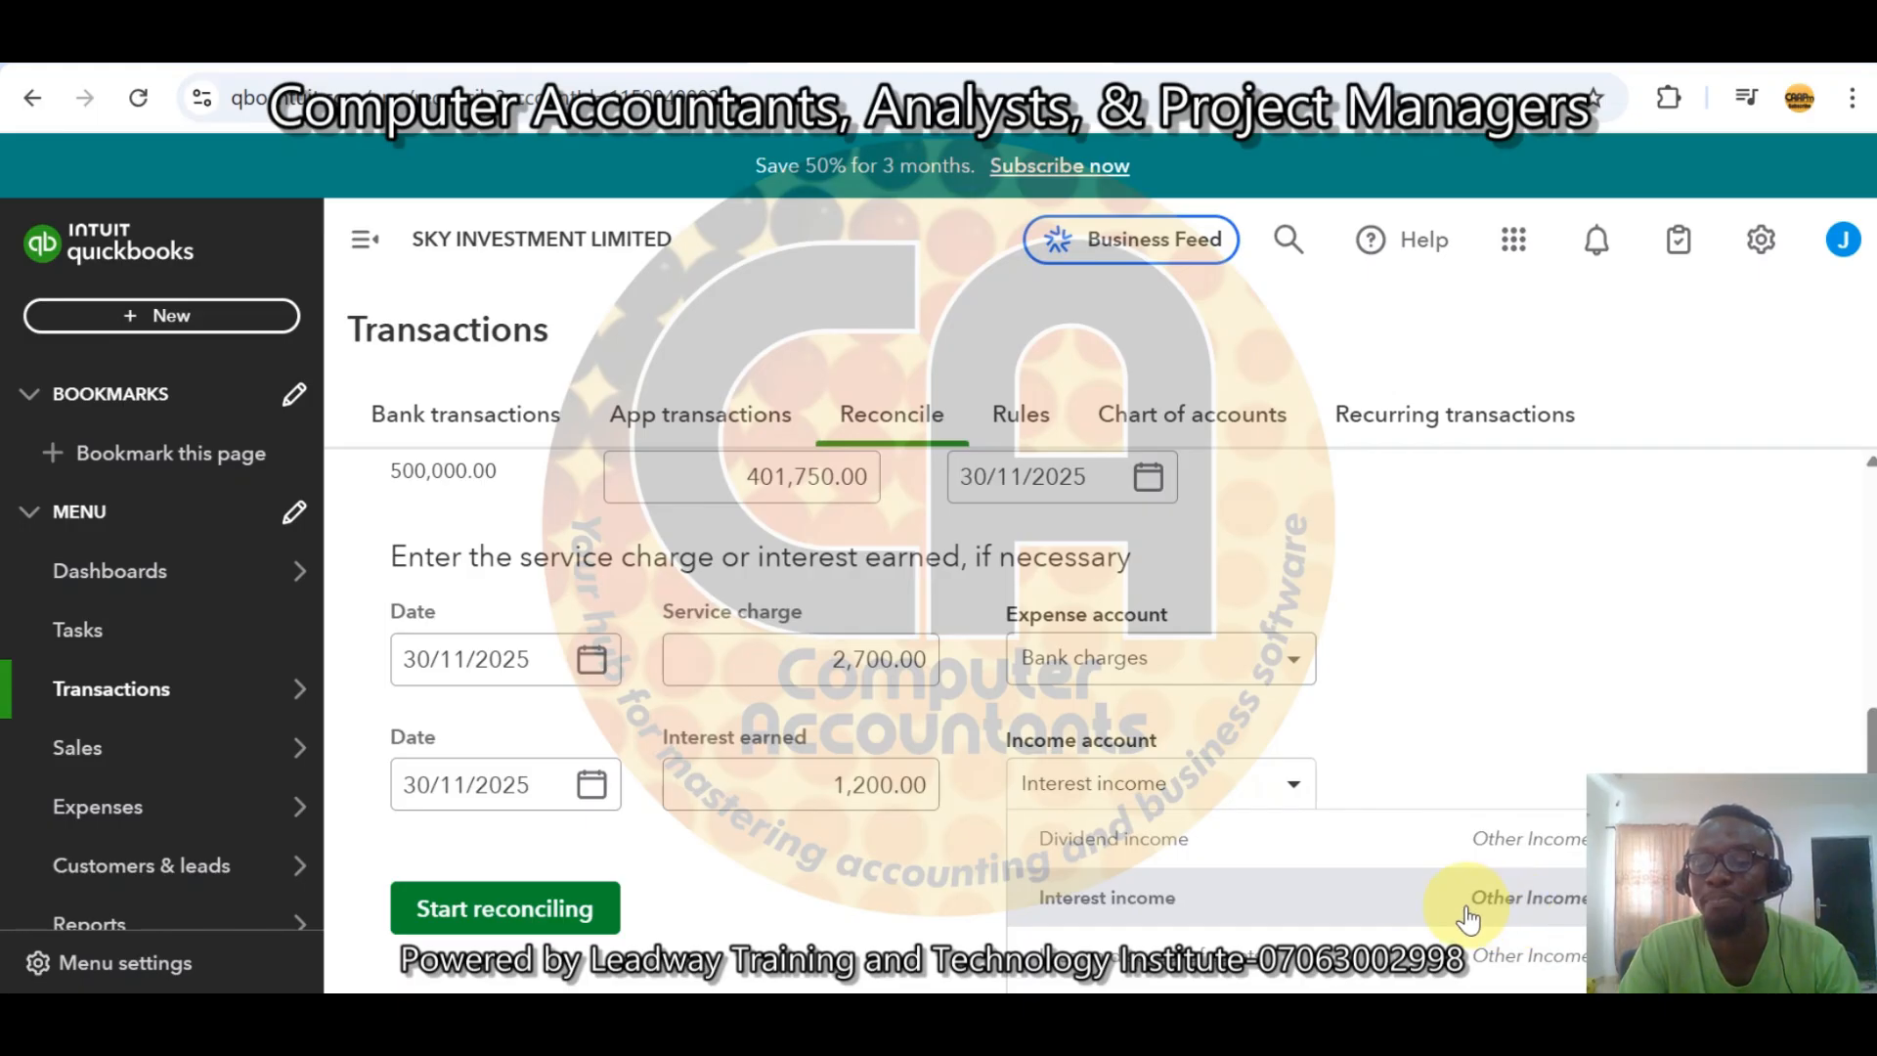
left_click(1495, 700)
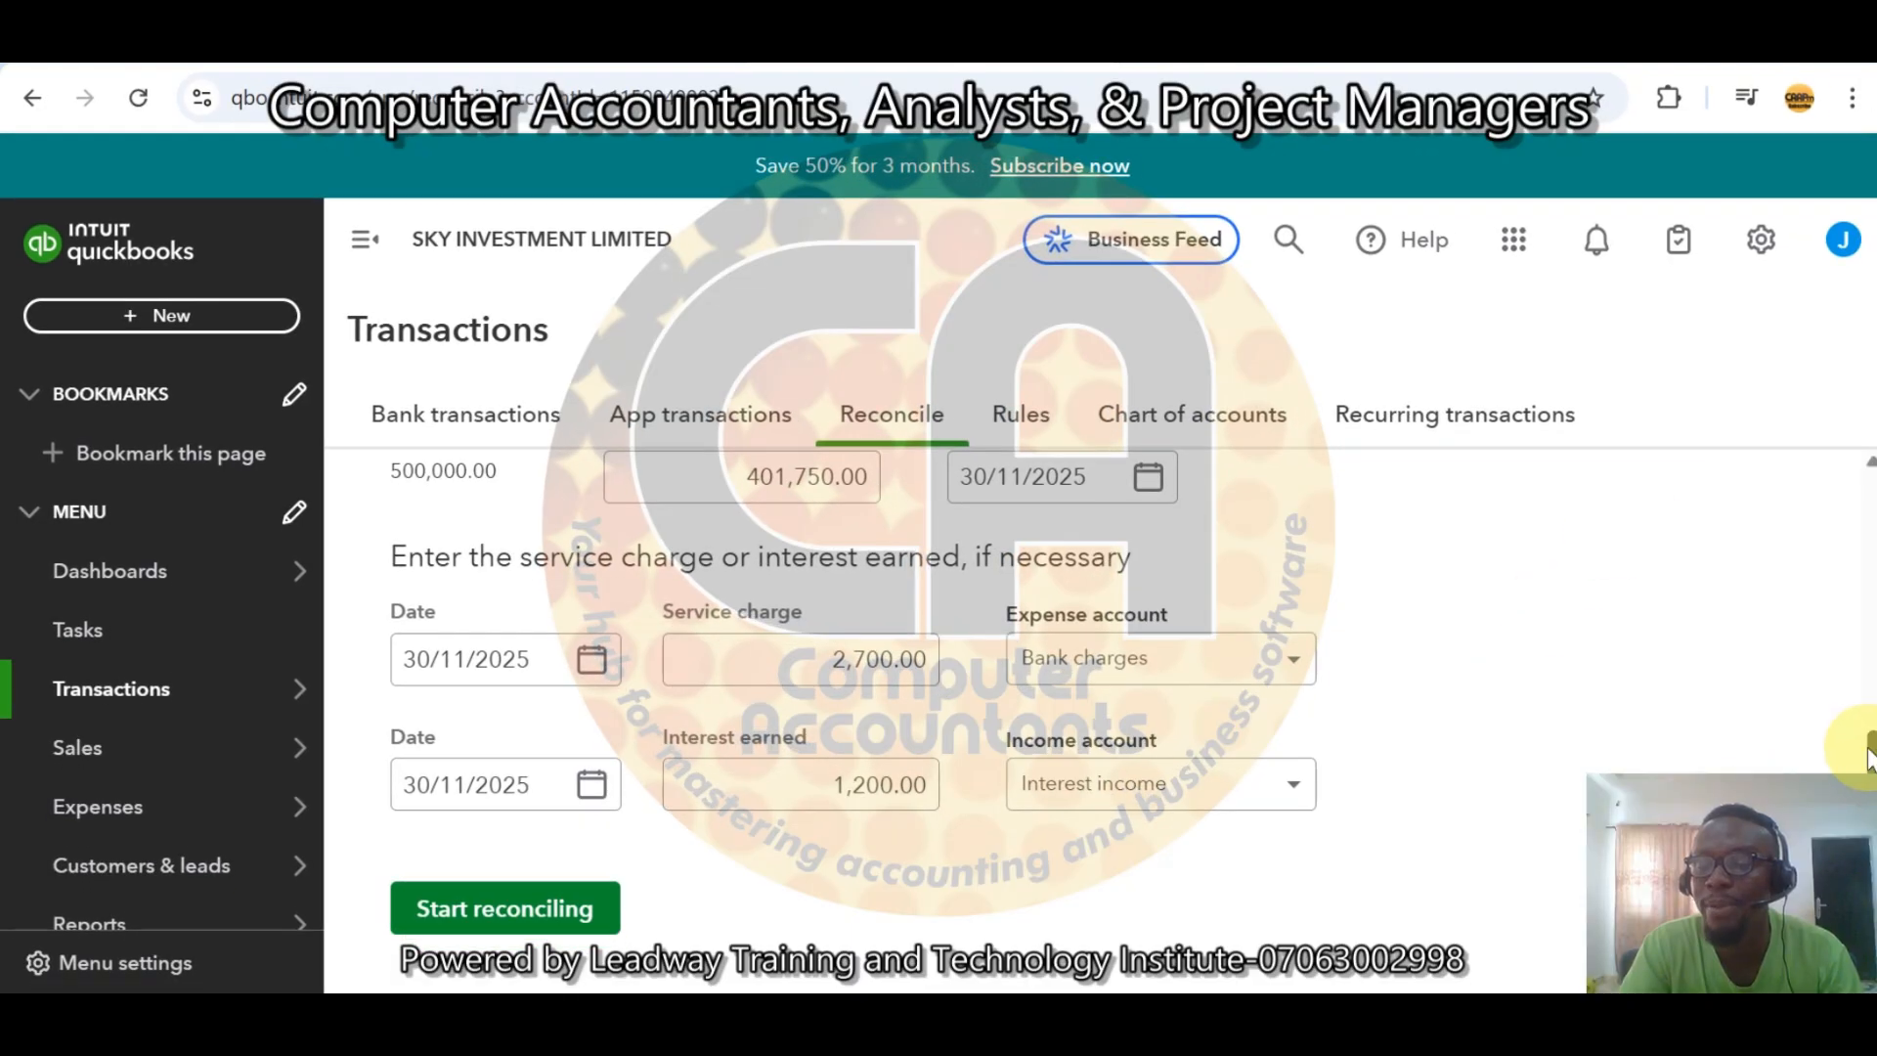
Start reconciling ACCESS BANK with the entered statement details.
left_click_drag(1847, 745, 1860, 647)
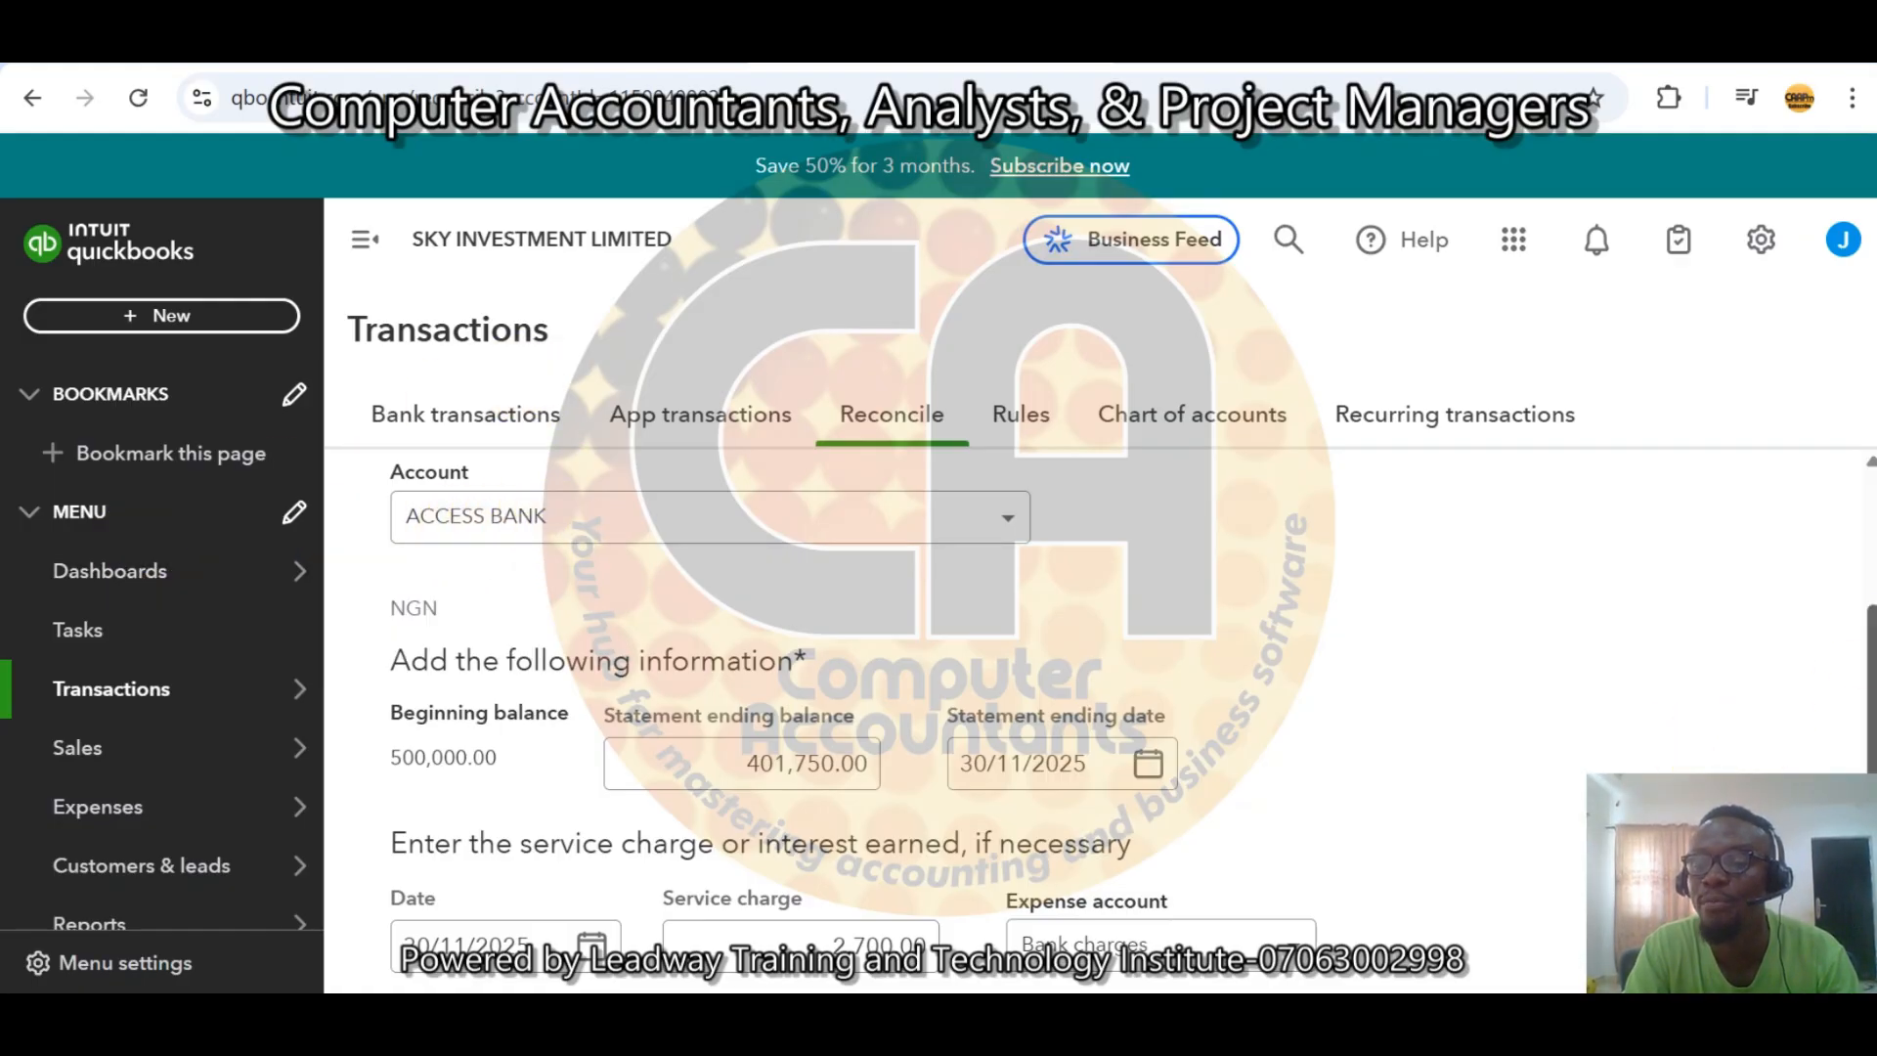
left_click_drag(1868, 642, 1868, 724)
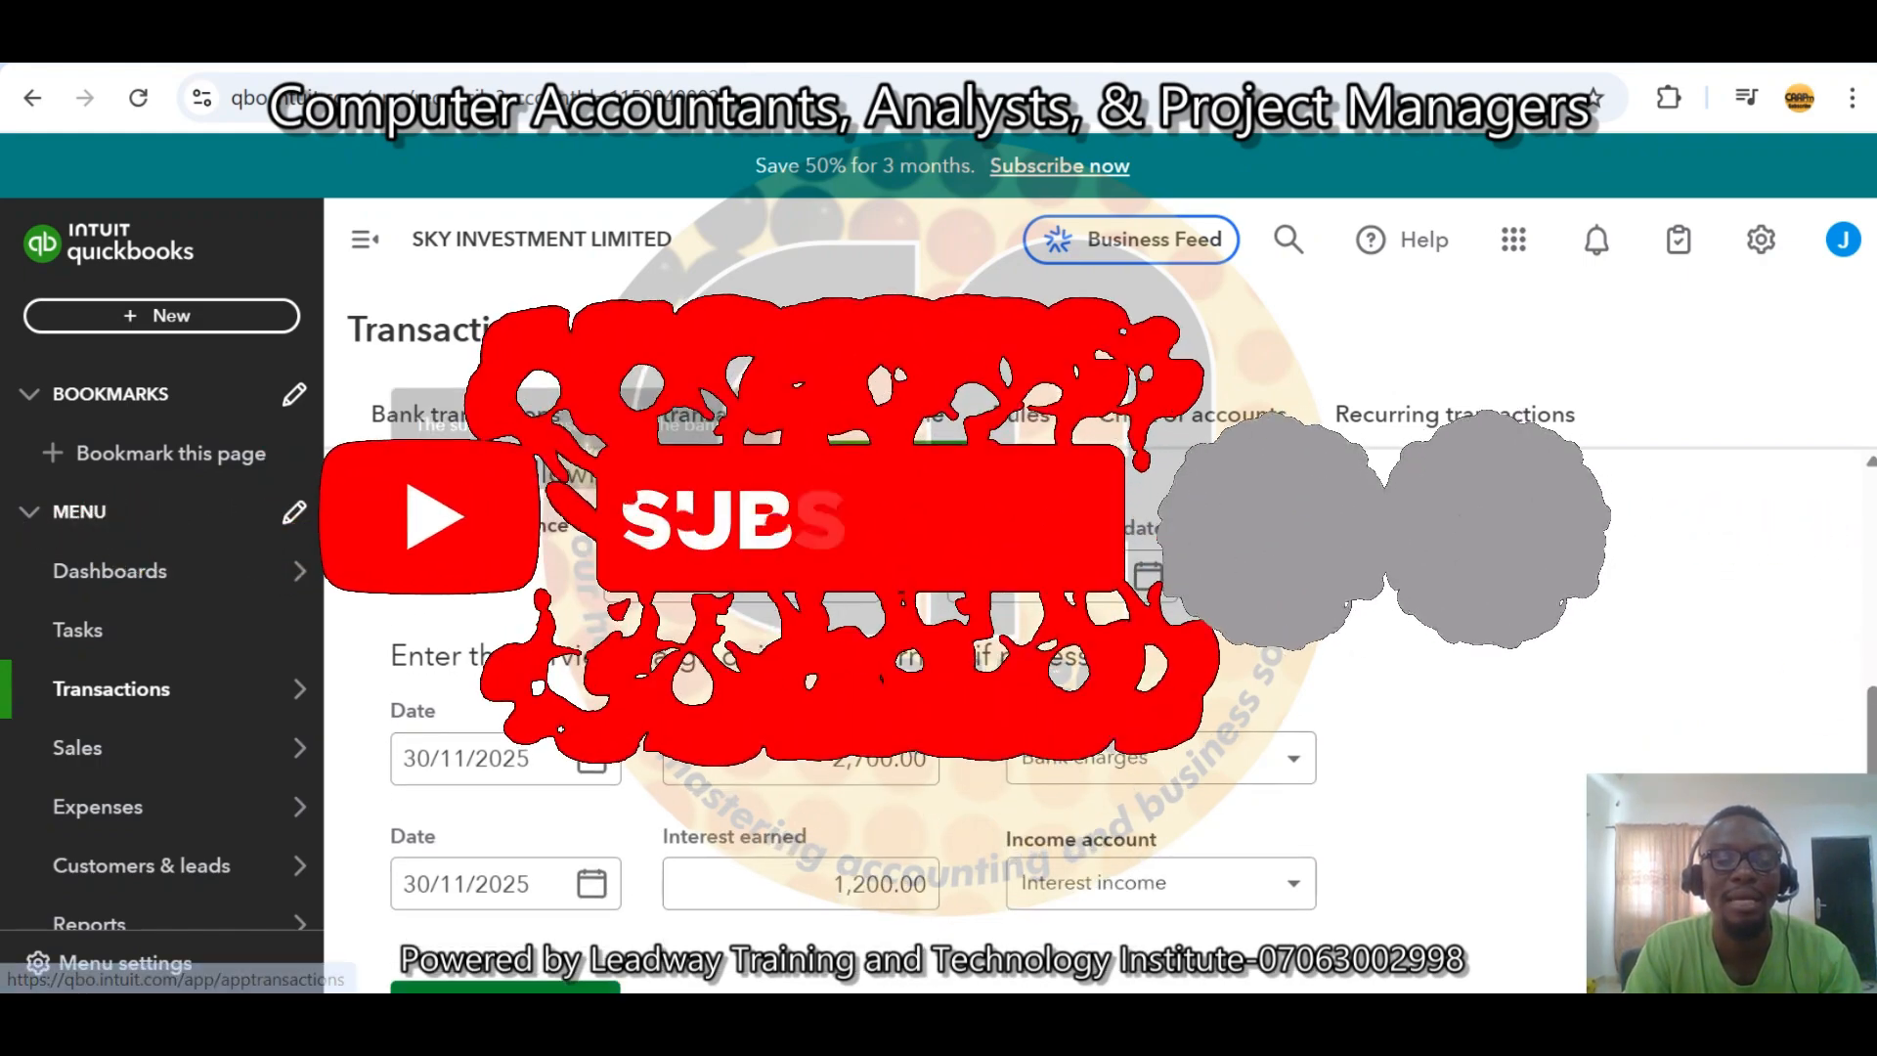
mouse_move(470, 573)
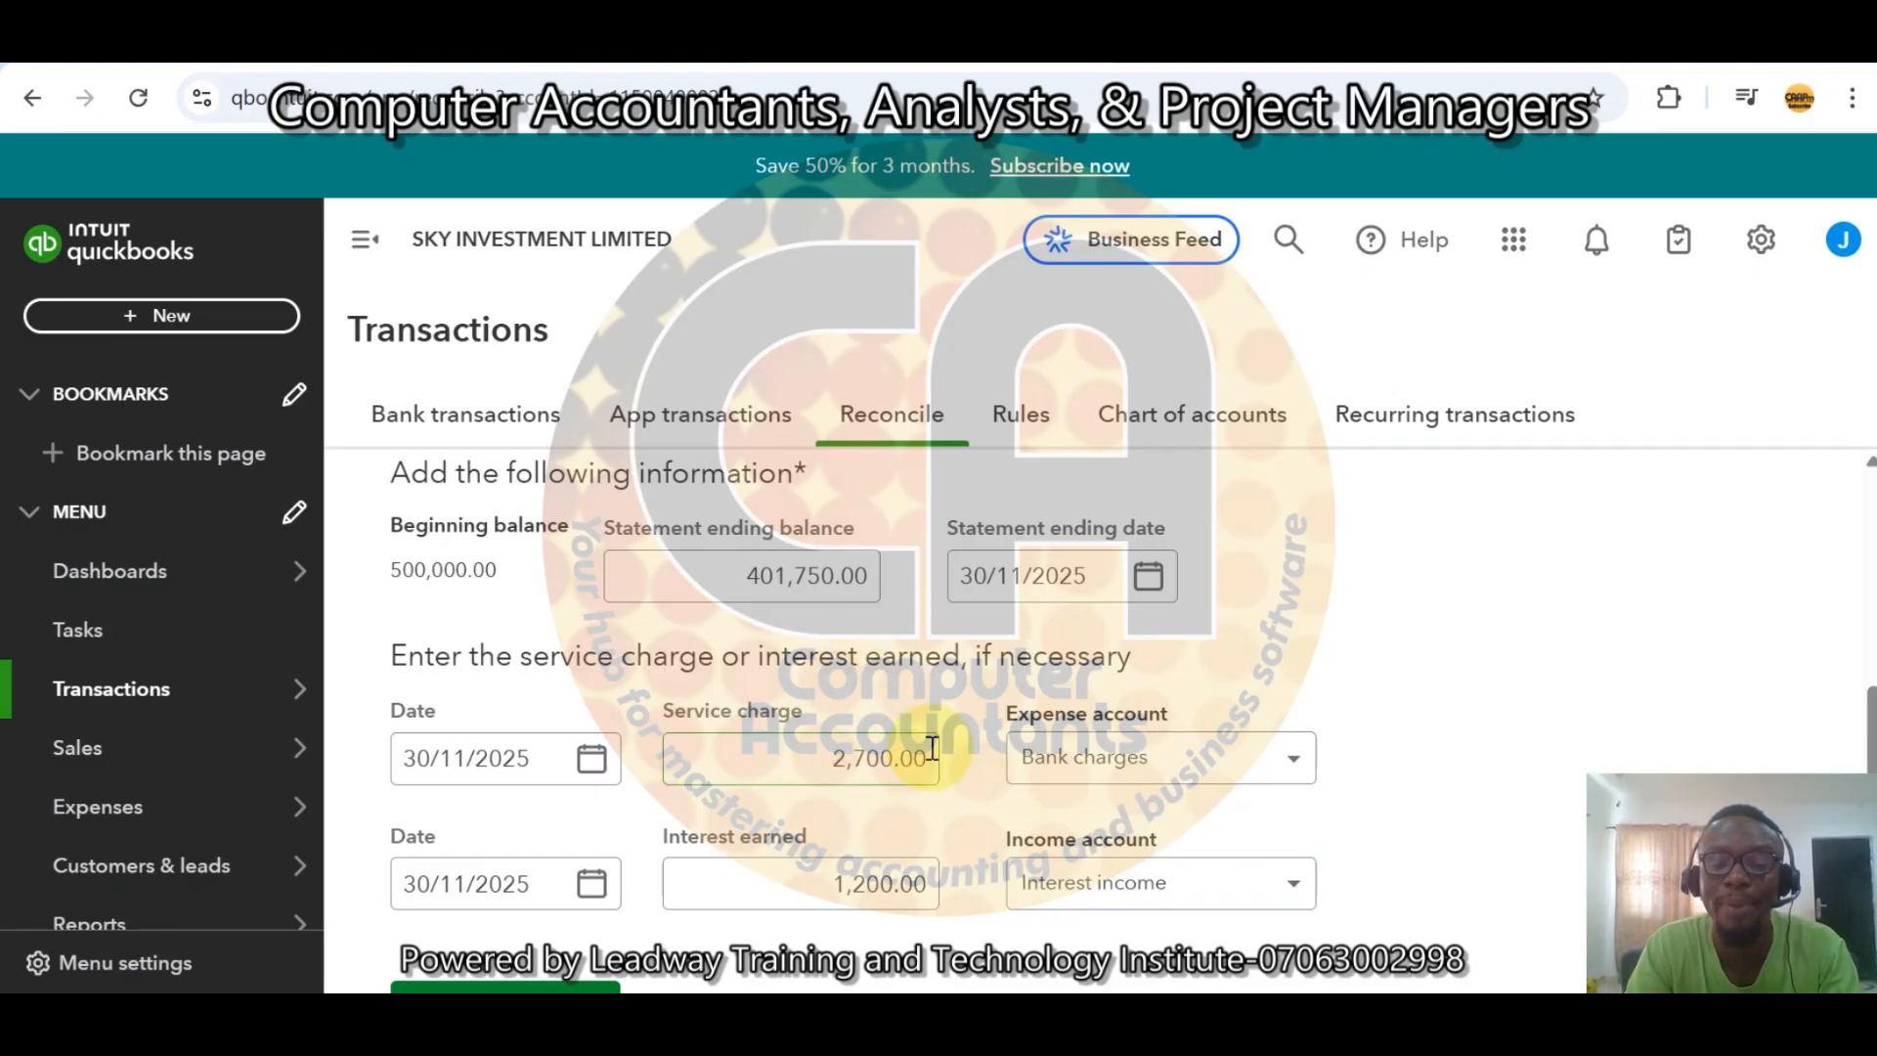
left_click(862, 877)
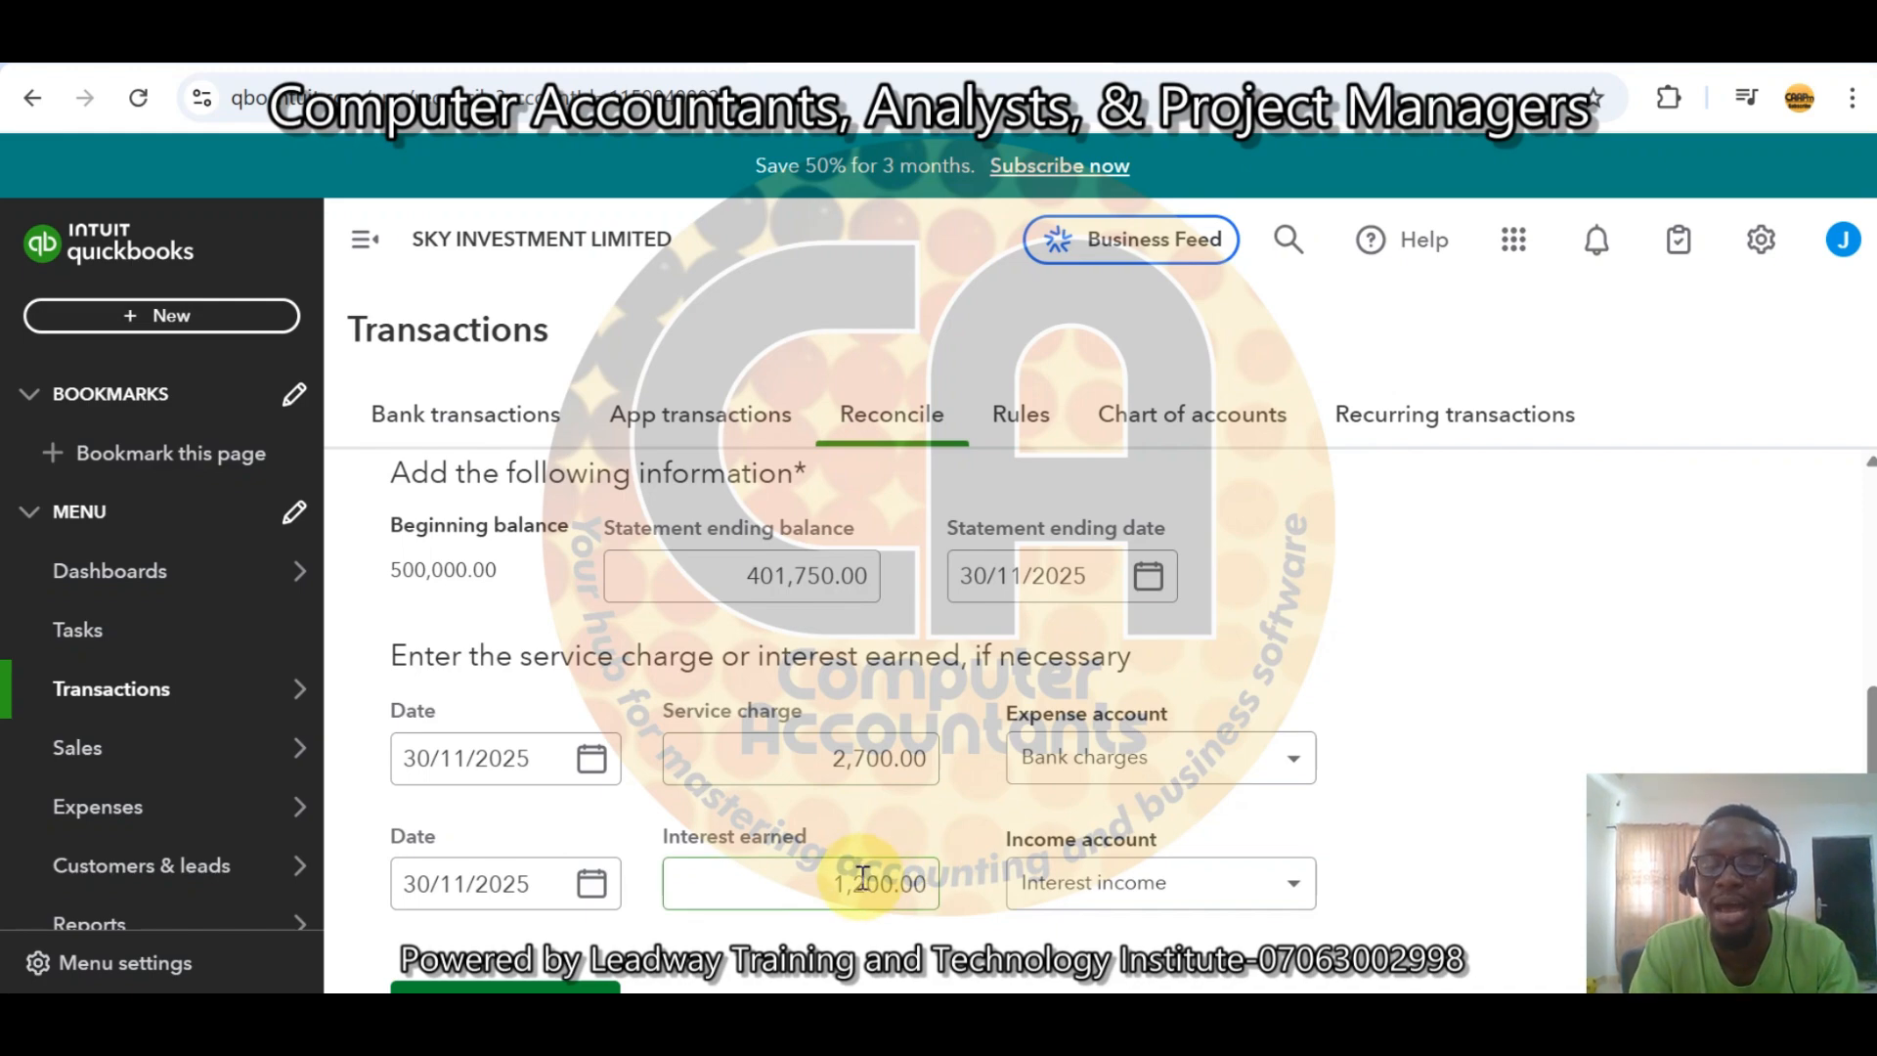
scroll(1857, 704, "down", 1)
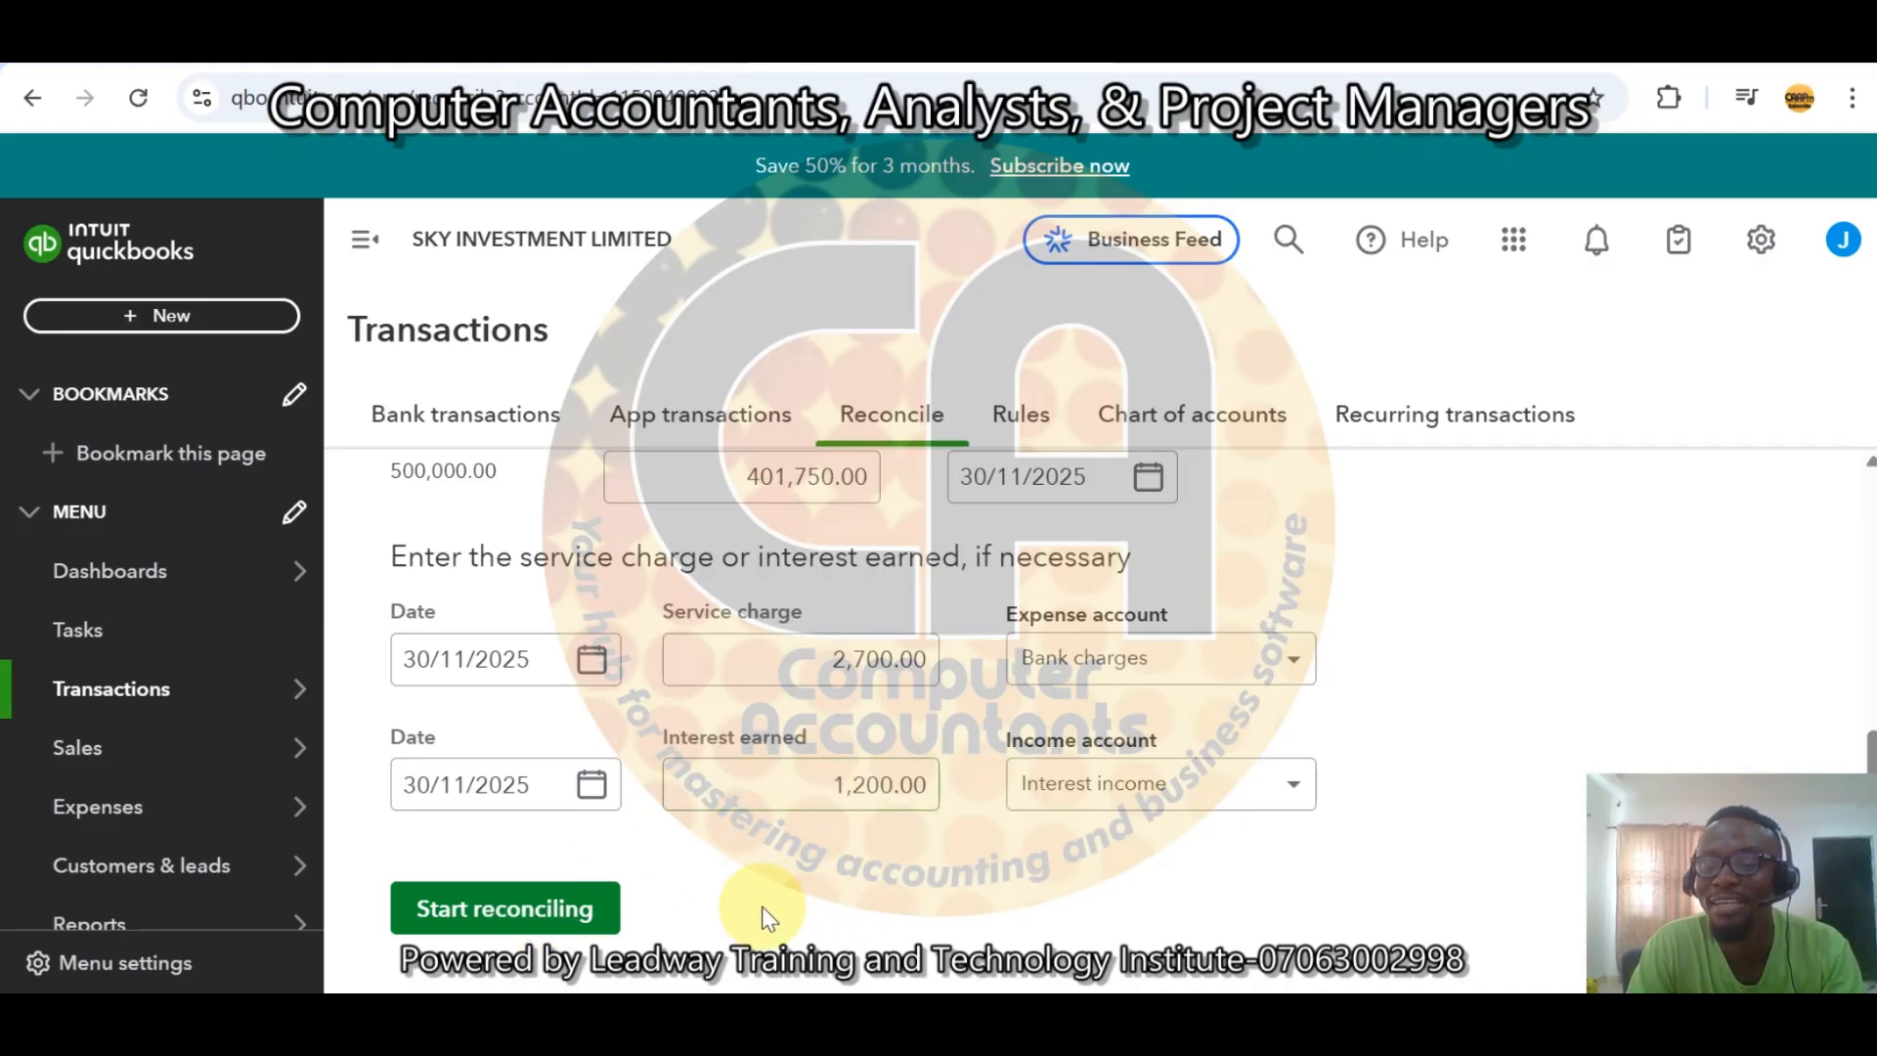
left_click(524, 911)
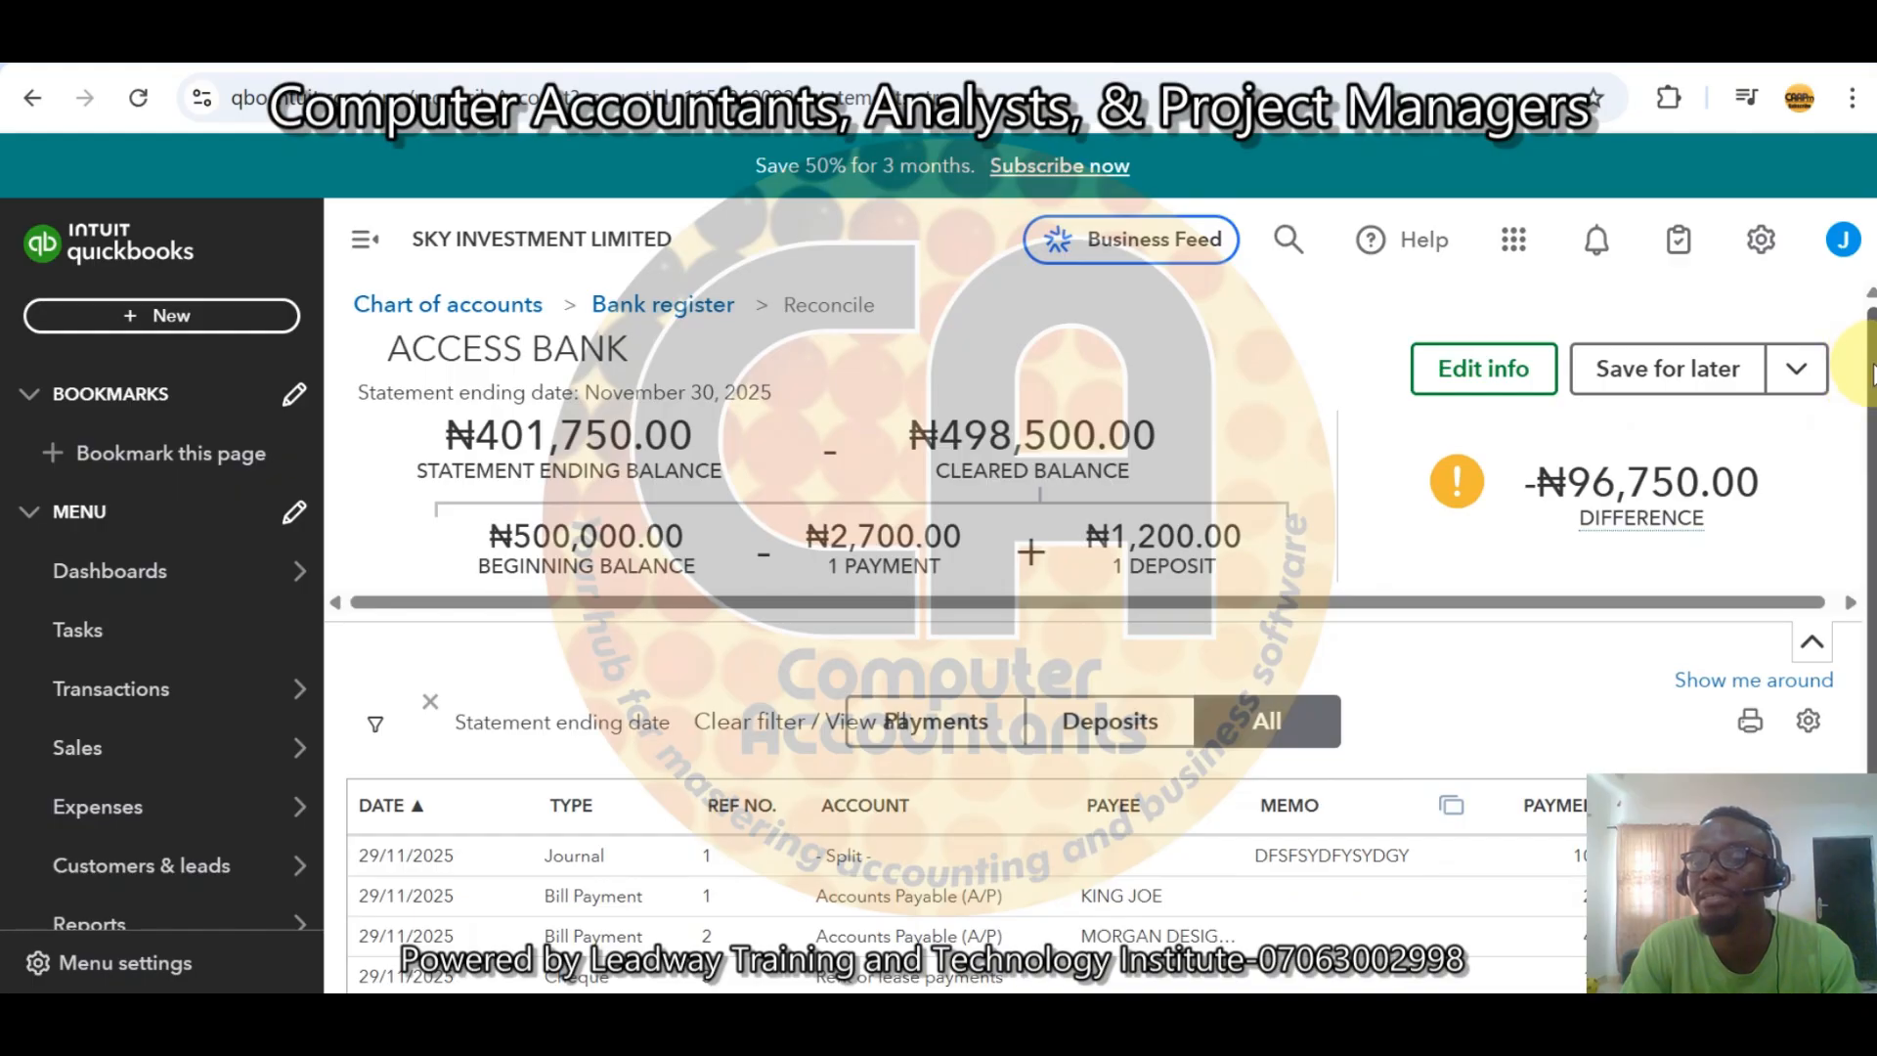
Scroll through the reconciliation transaction list to examine its rows and payment and deposit columns.
scroll(1862, 381, "down", 1)
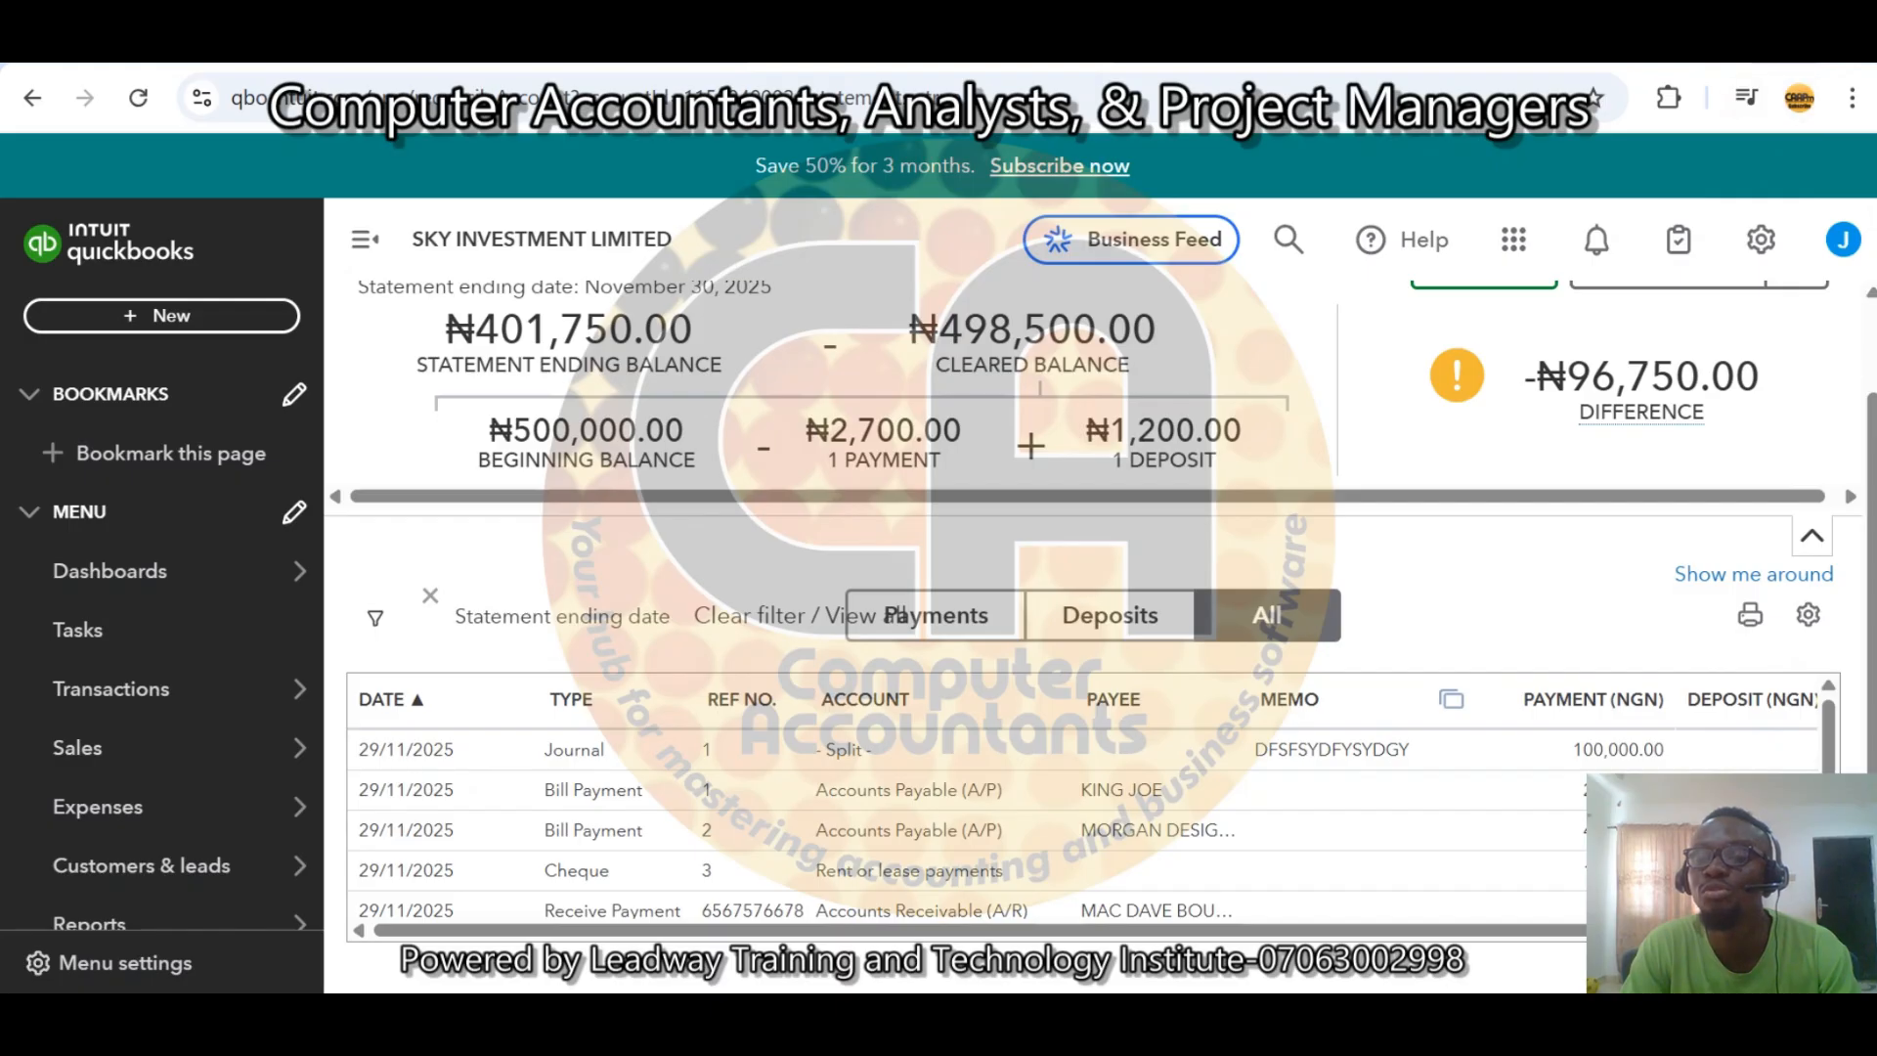
left_click(1768, 45)
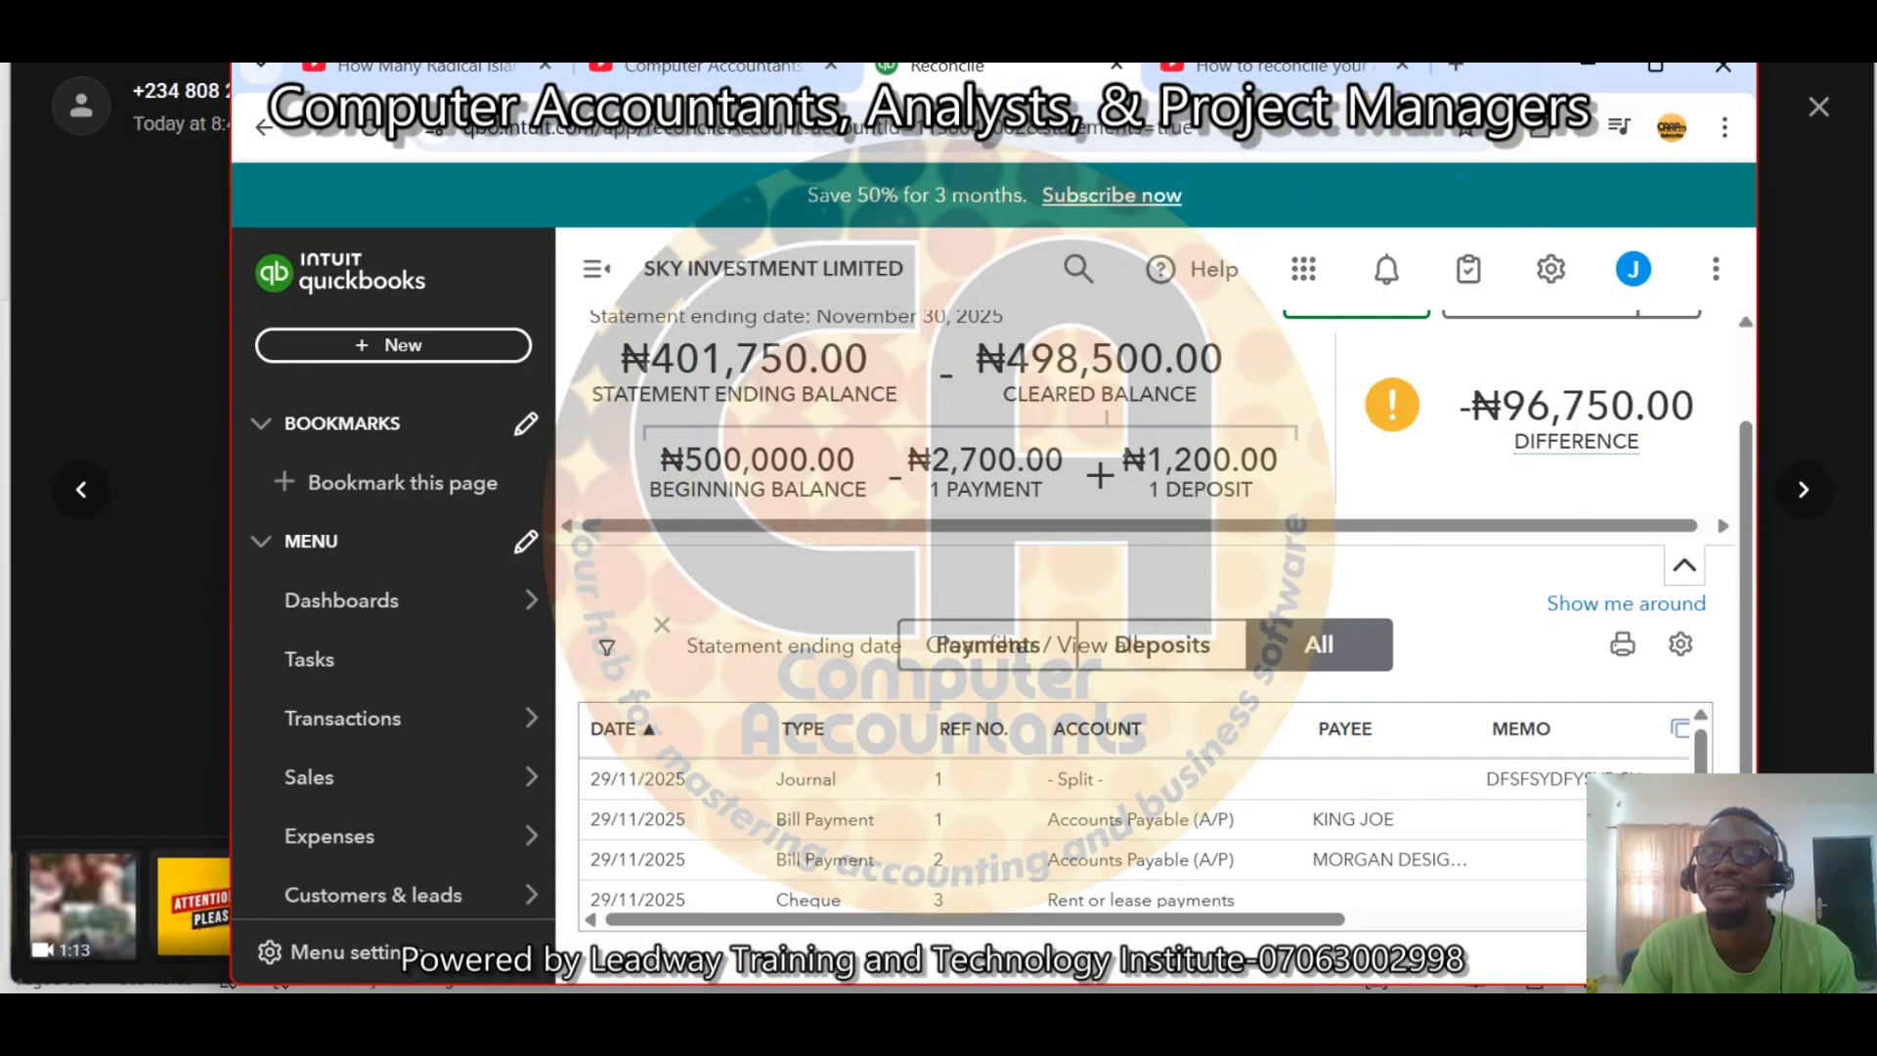
left_click_drag(1505, 86, 1265, 84)
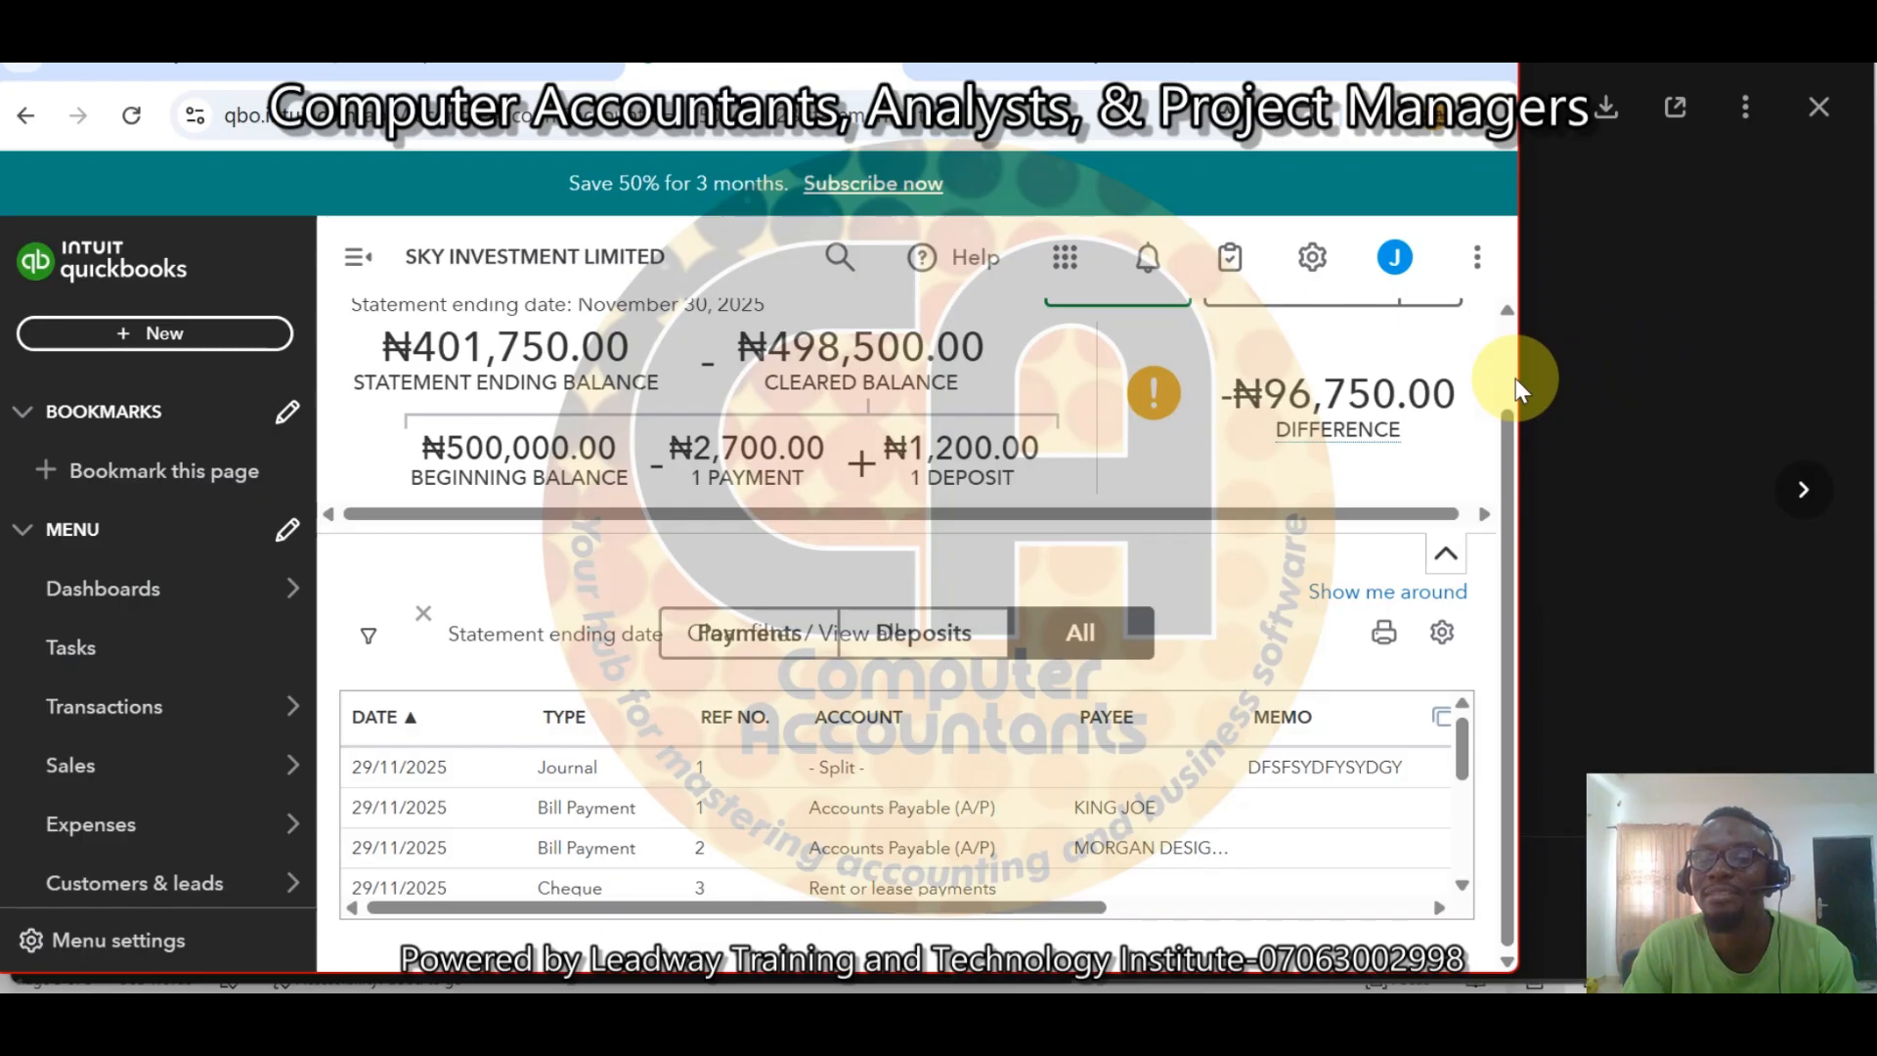
left_click_drag(1518, 379, 1609, 418)
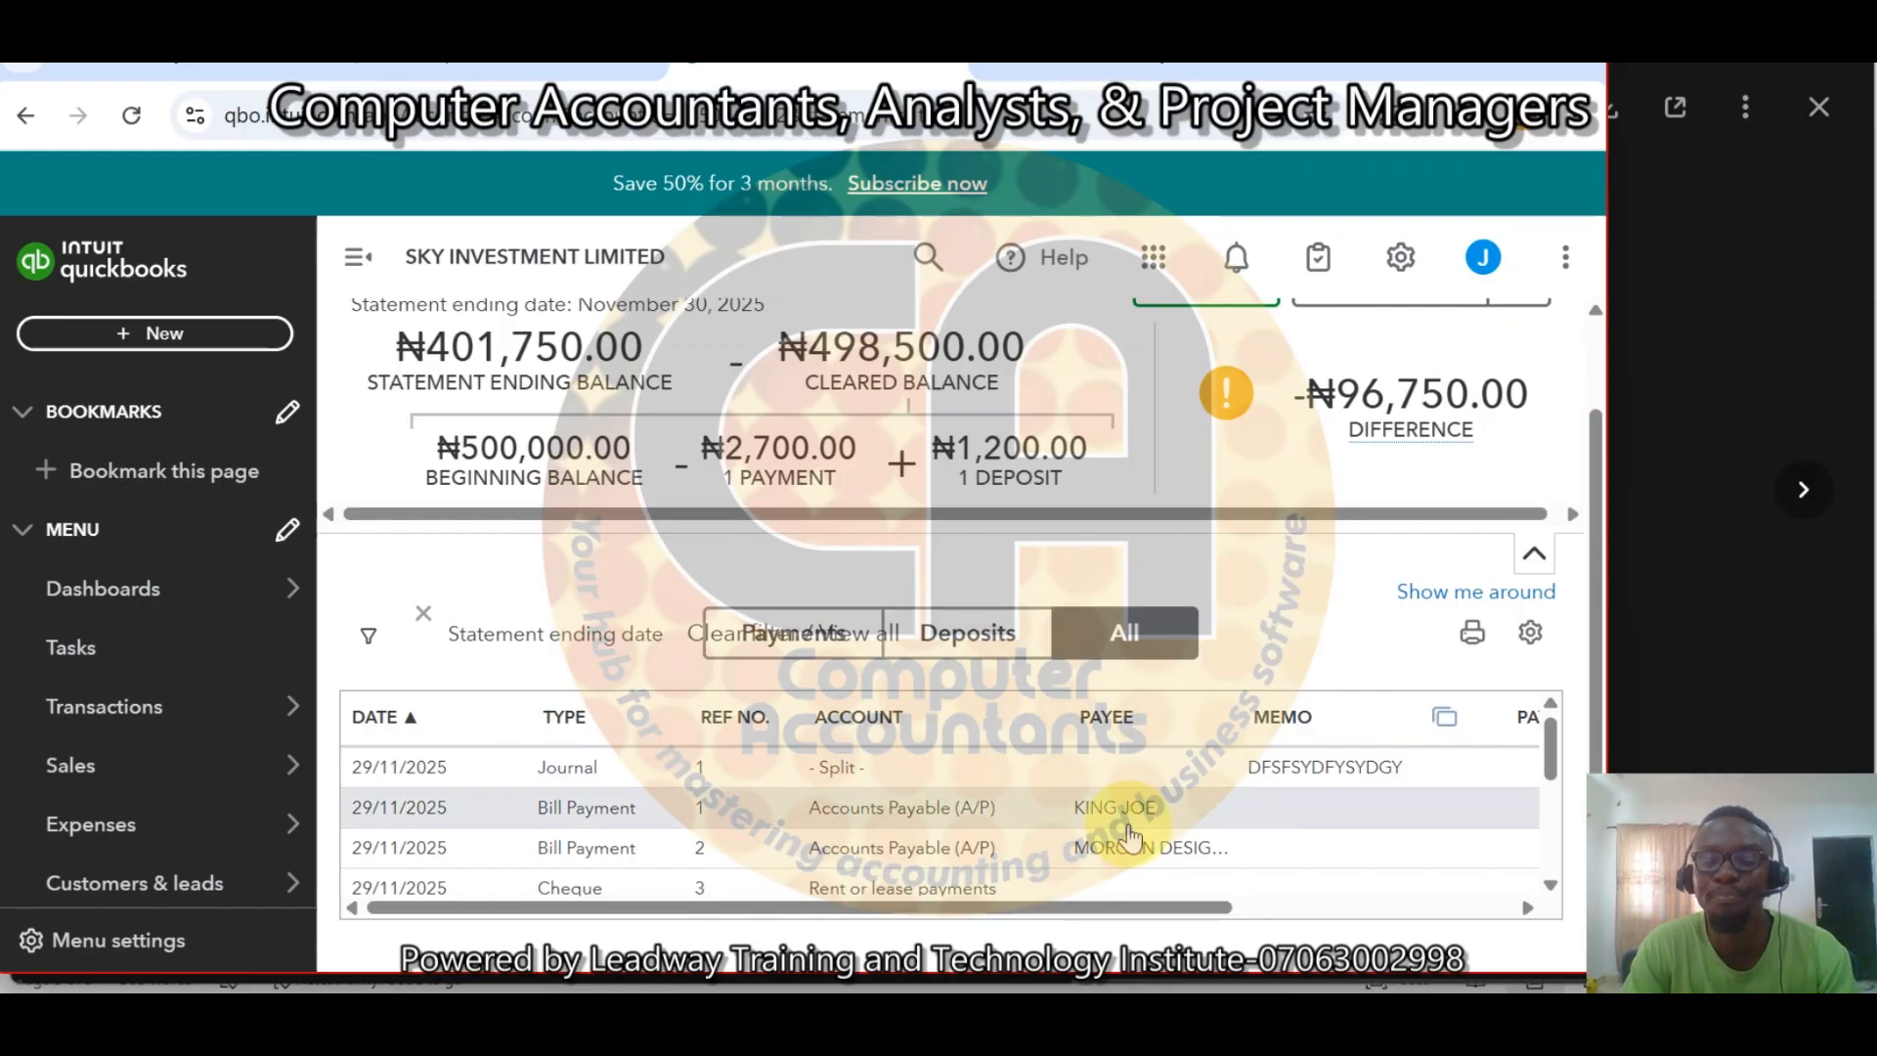
left_click_drag(1550, 737, 1551, 810)
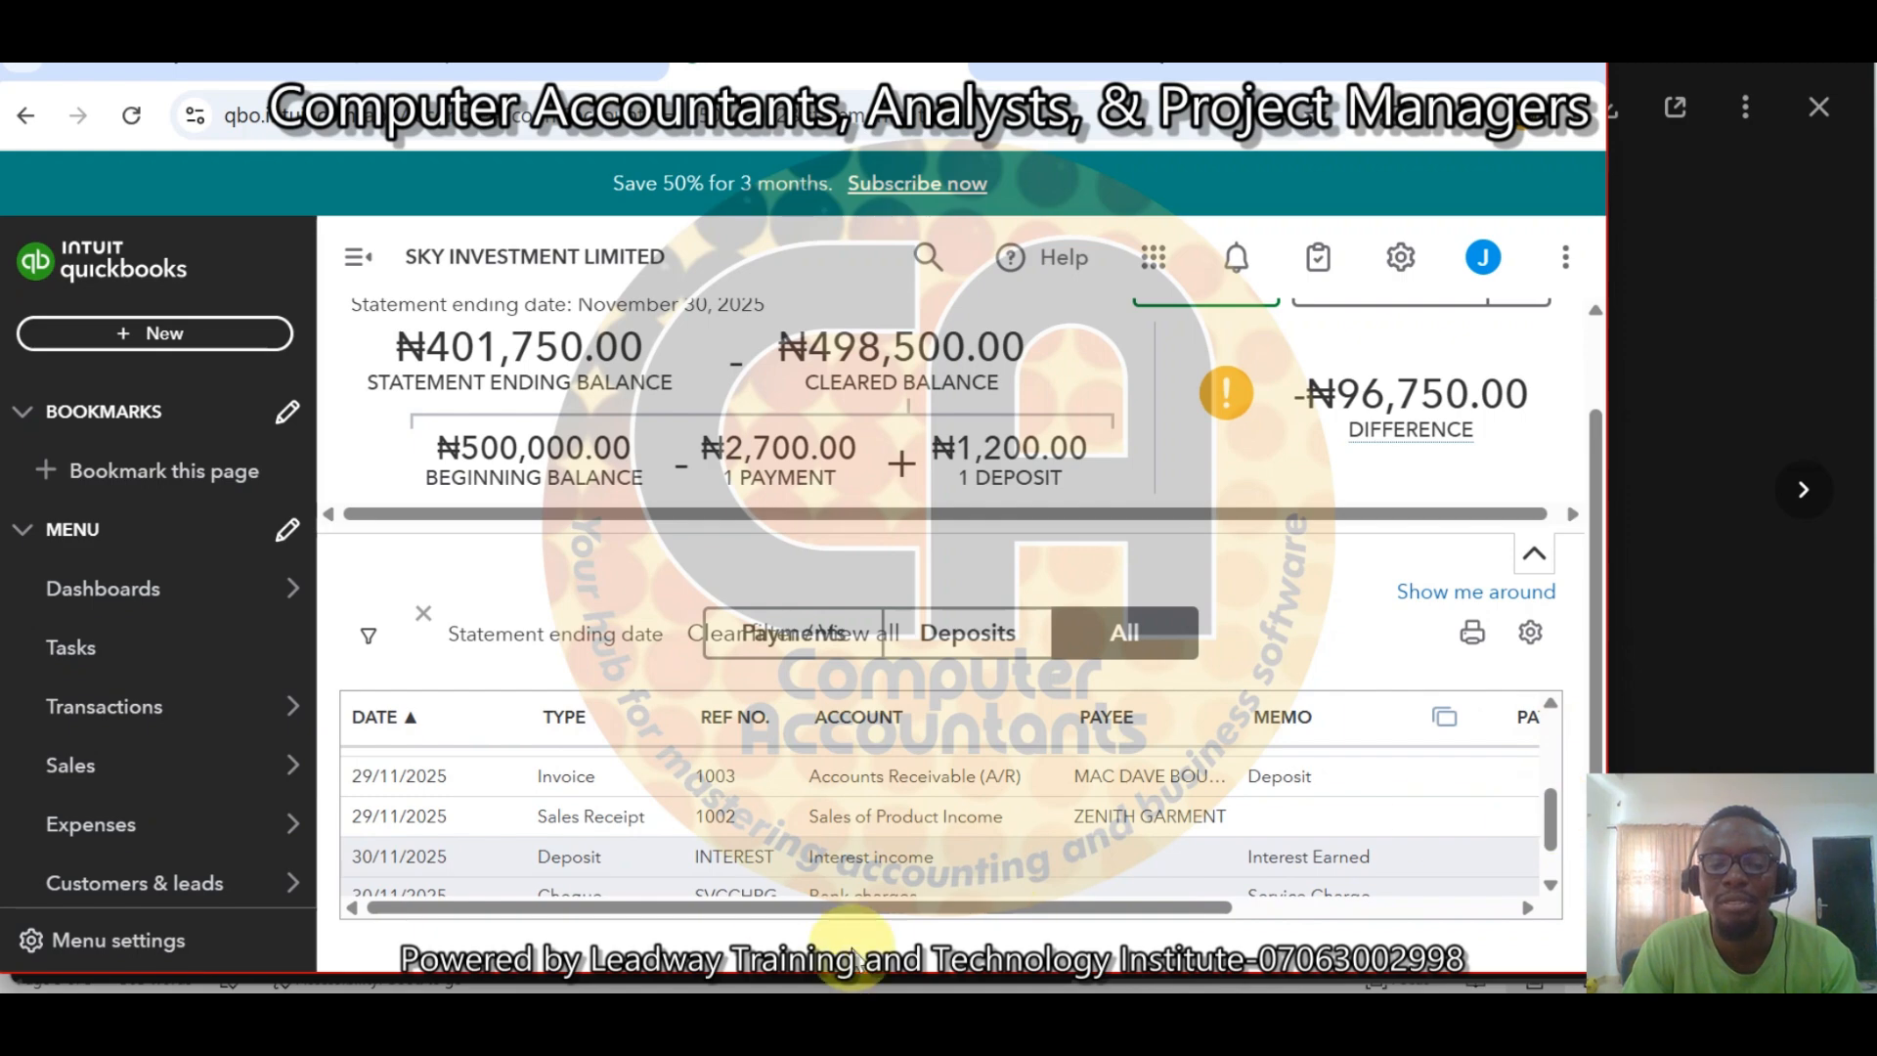
left_click_drag(966, 908, 1270, 909)
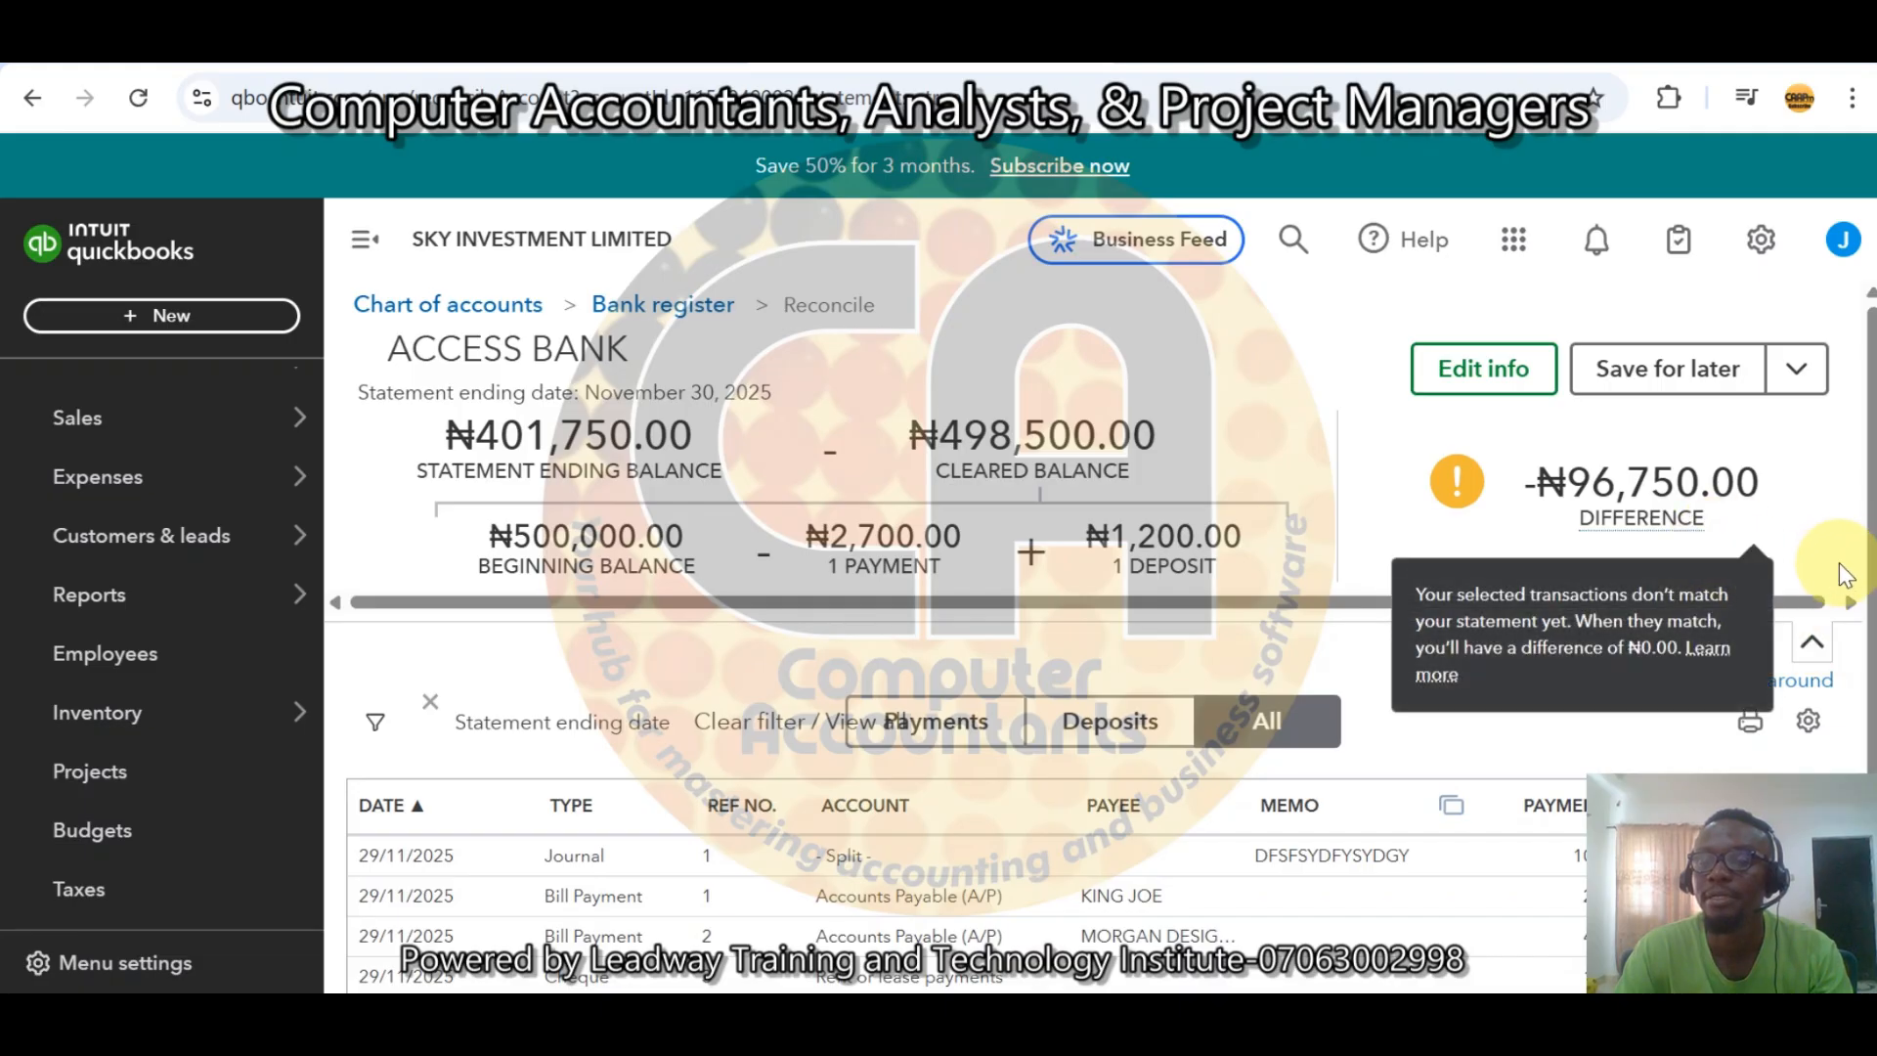
scroll(1846, 575, "down", 1)
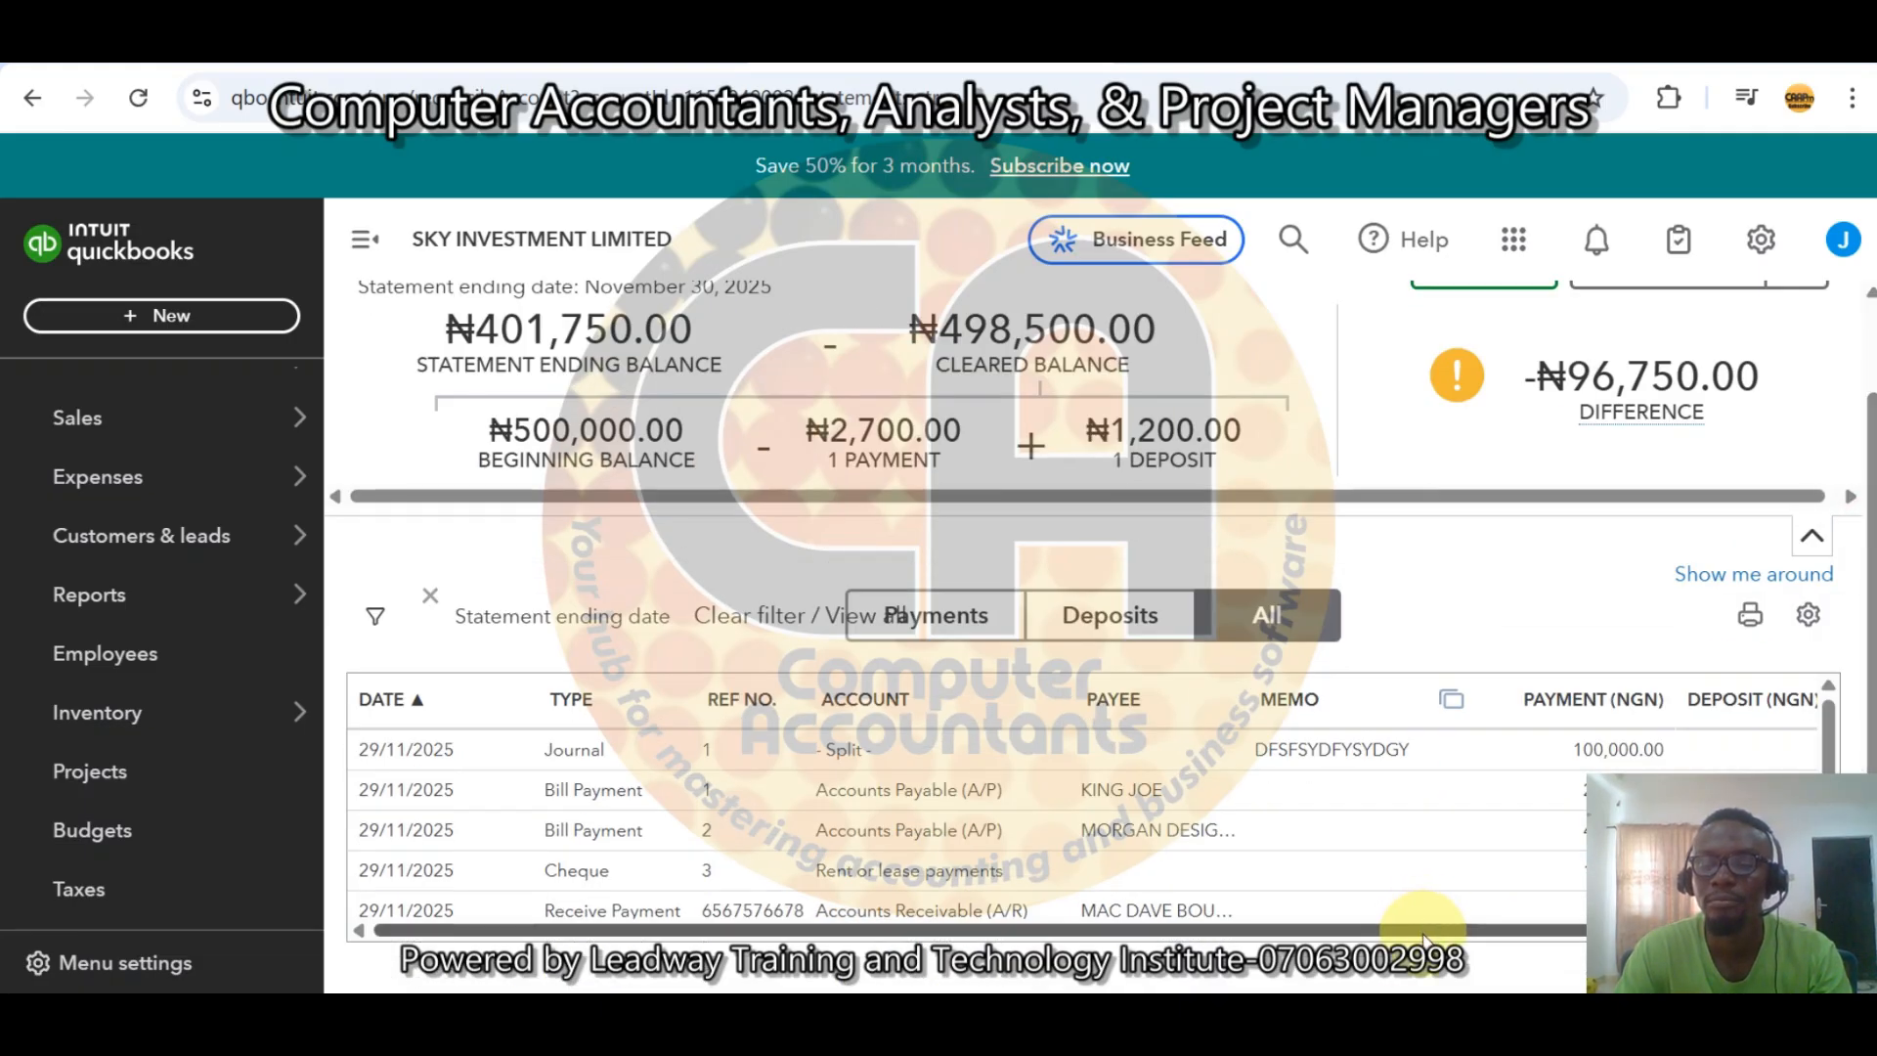
left_click_drag(1422, 931, 1590, 924)
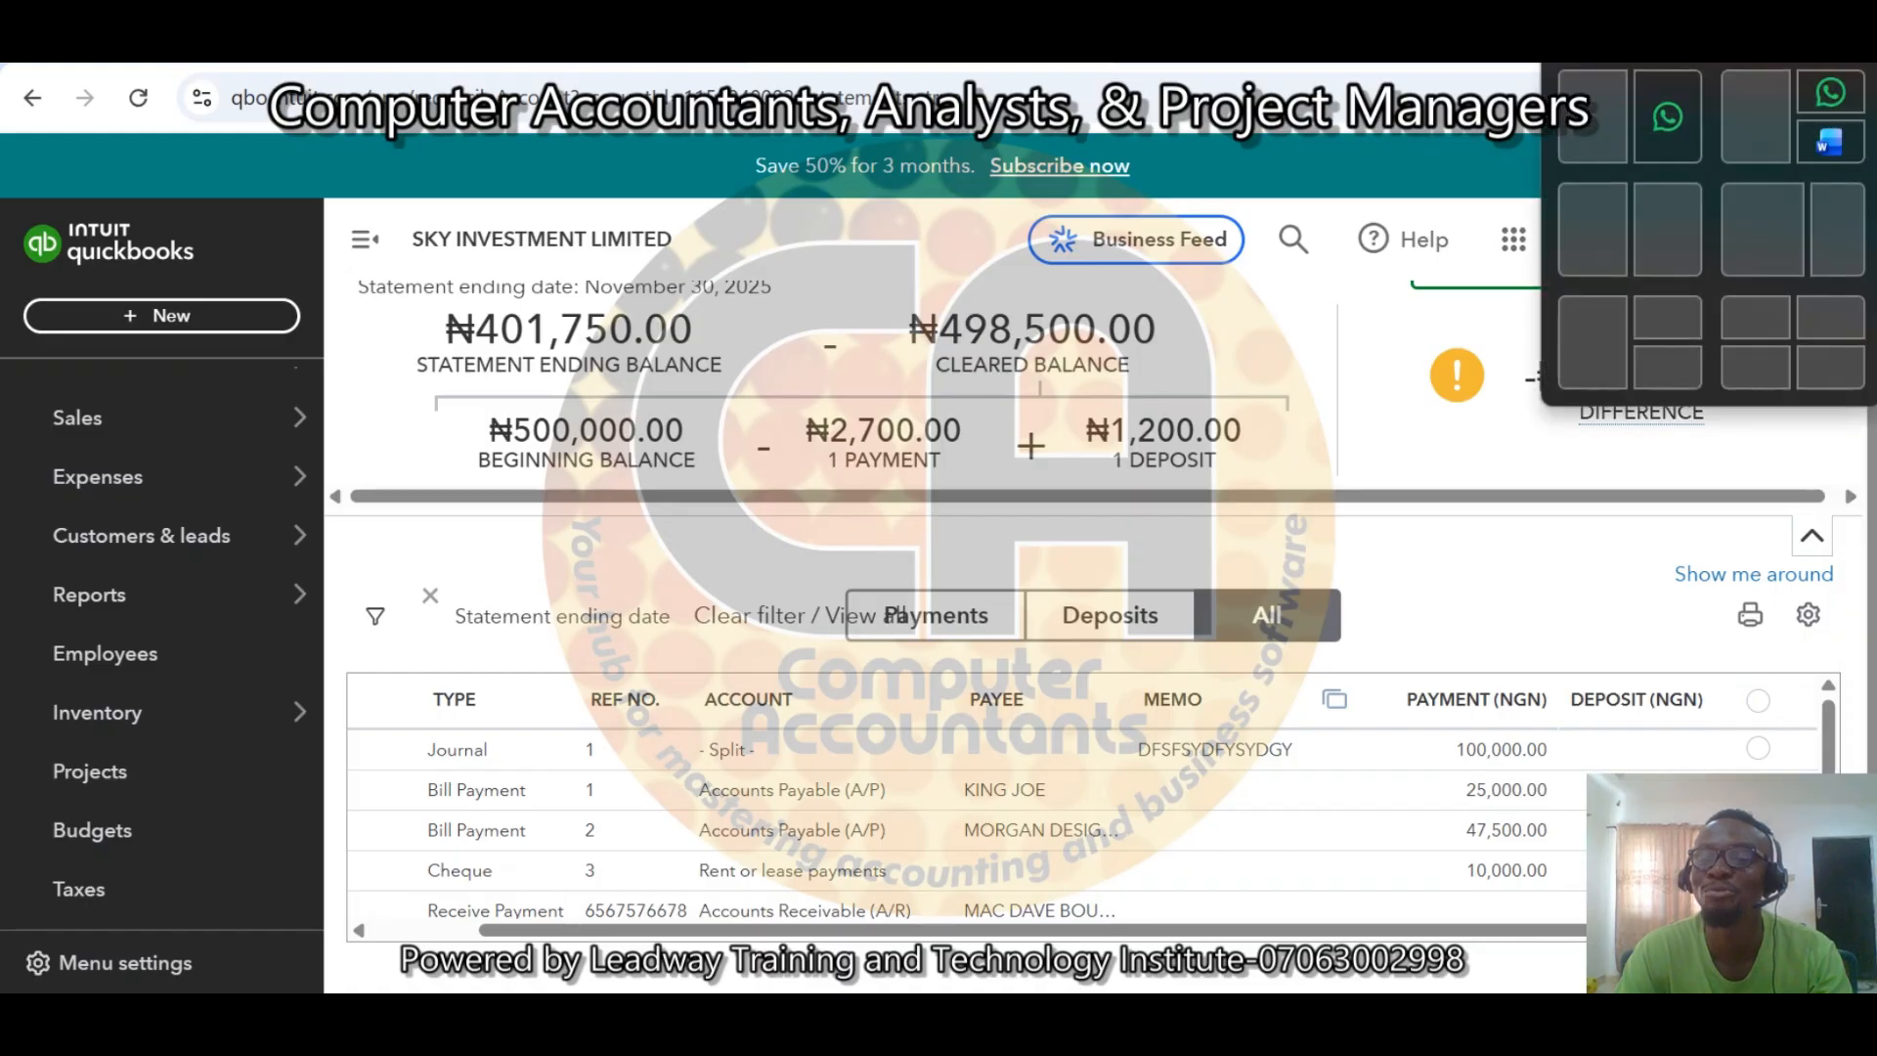
Mark the 100,000 journal entry and the 25,000 bill payment as cleared in the reconciliation list.
left_click(1774, 39)
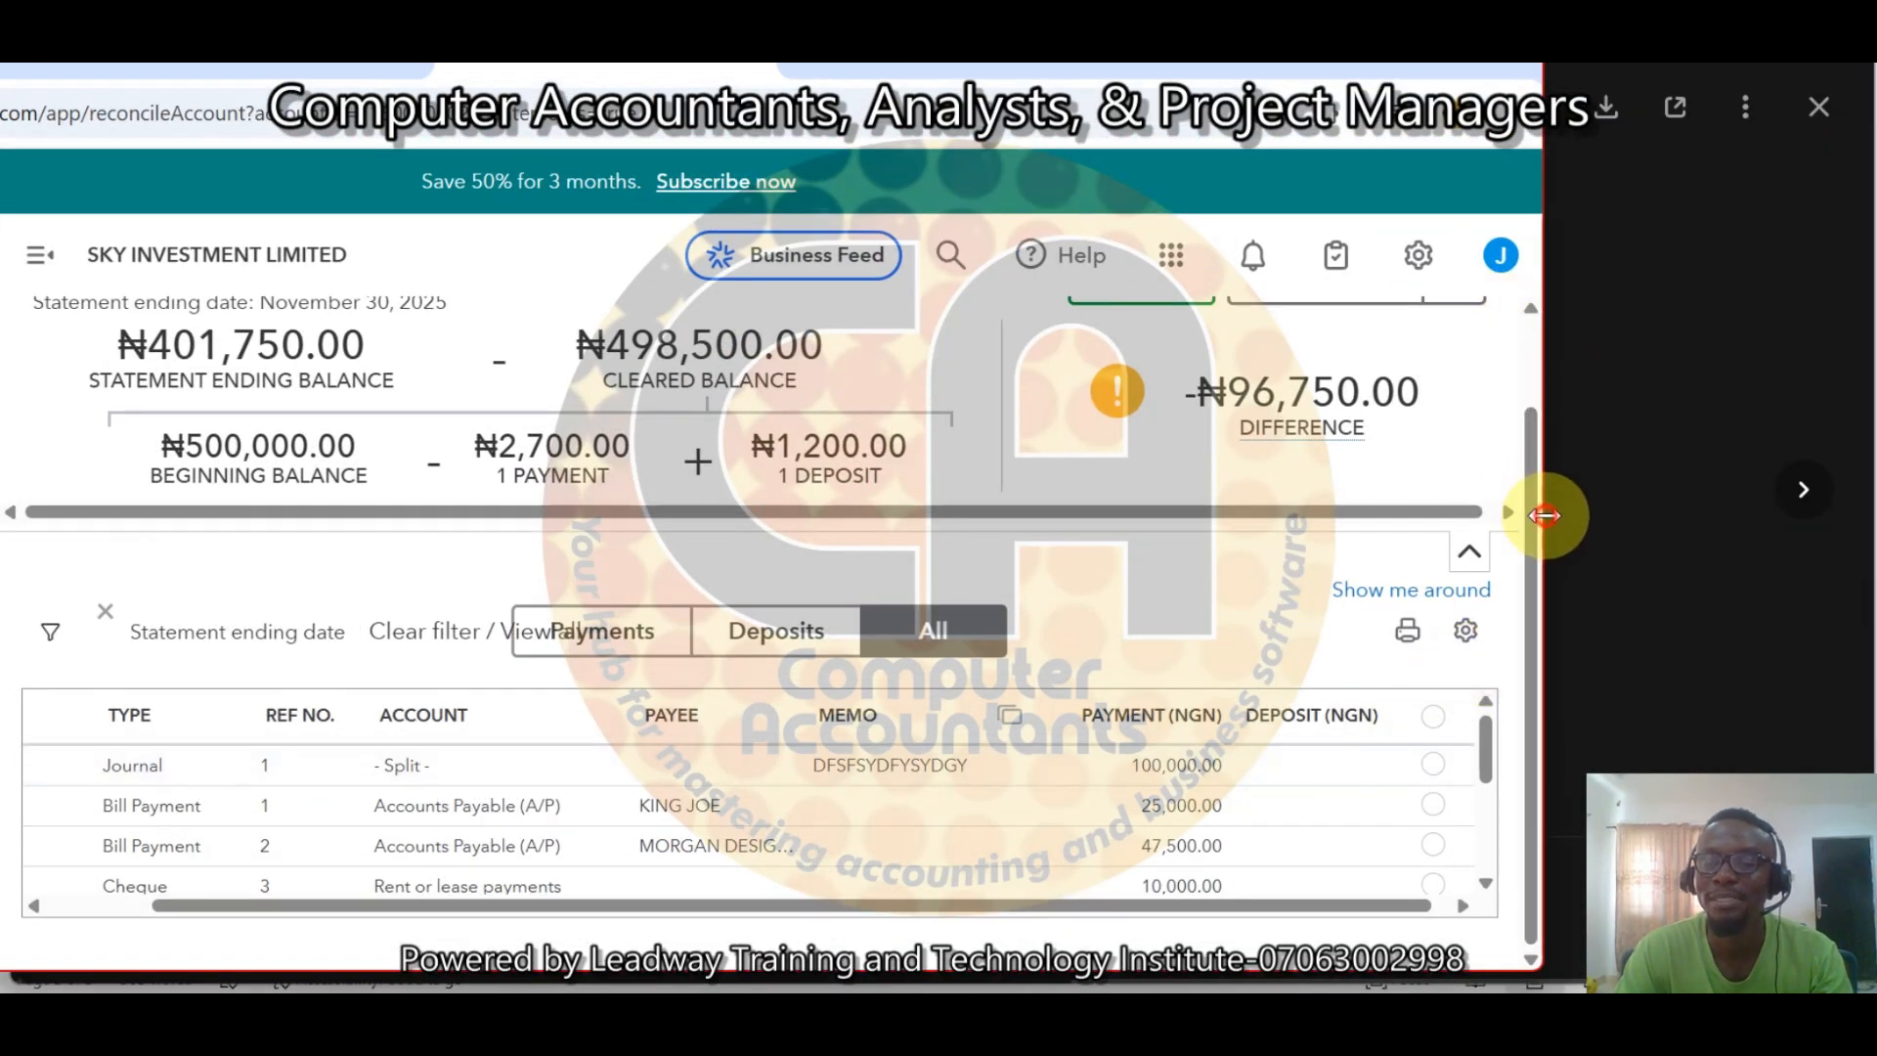
left_click_drag(1544, 515, 1564, 515)
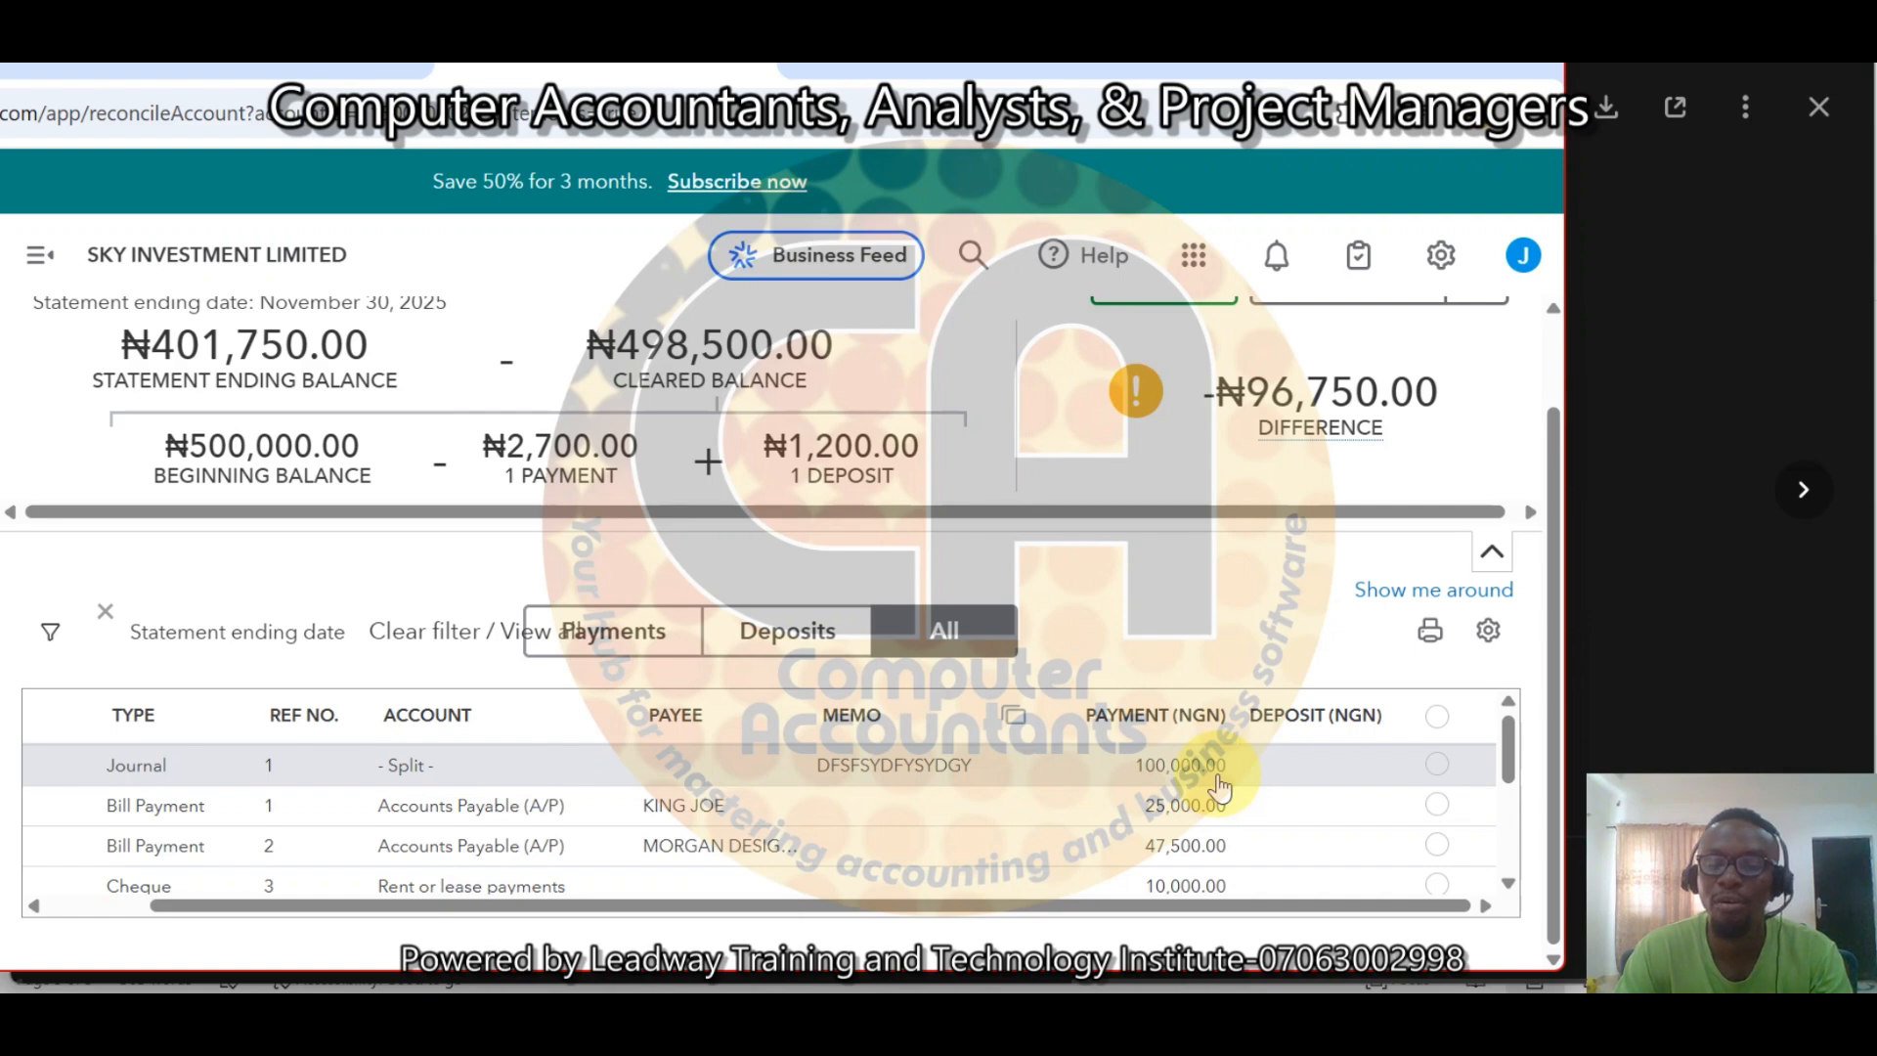
left_click(1439, 769)
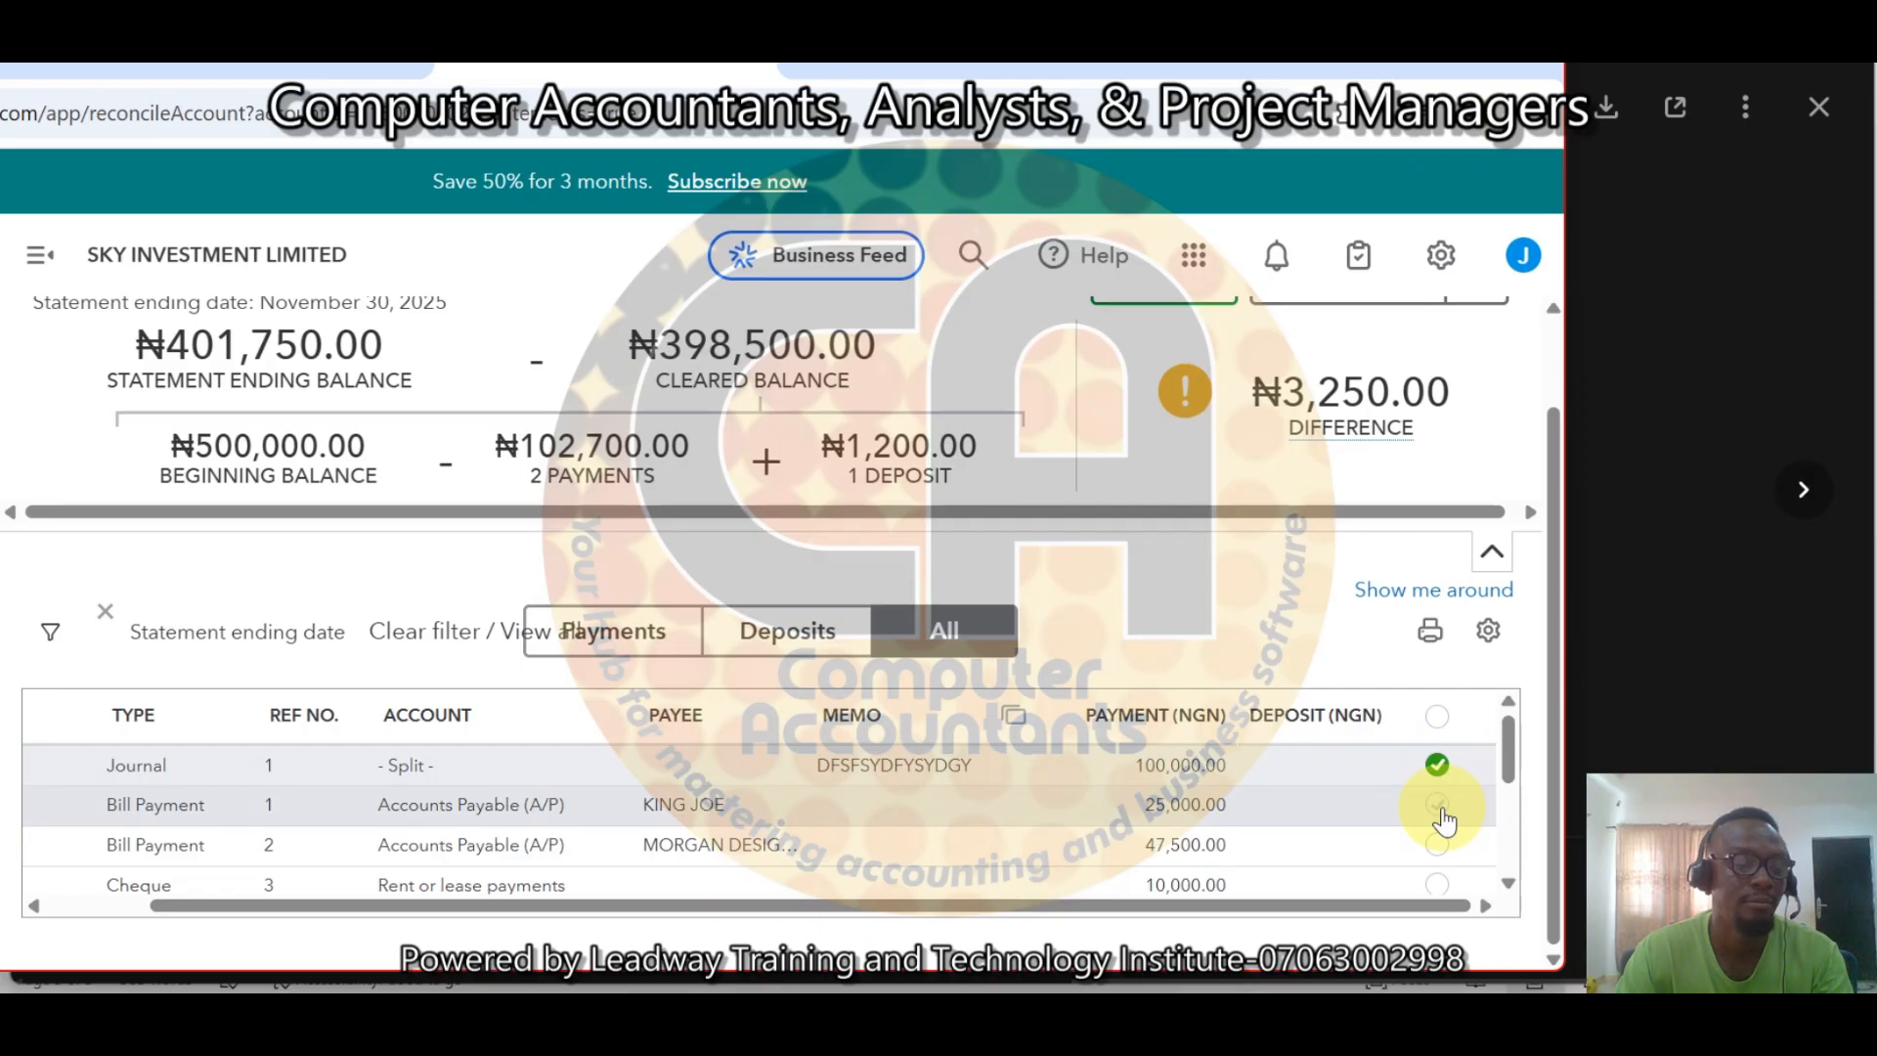
left_click(1439, 806)
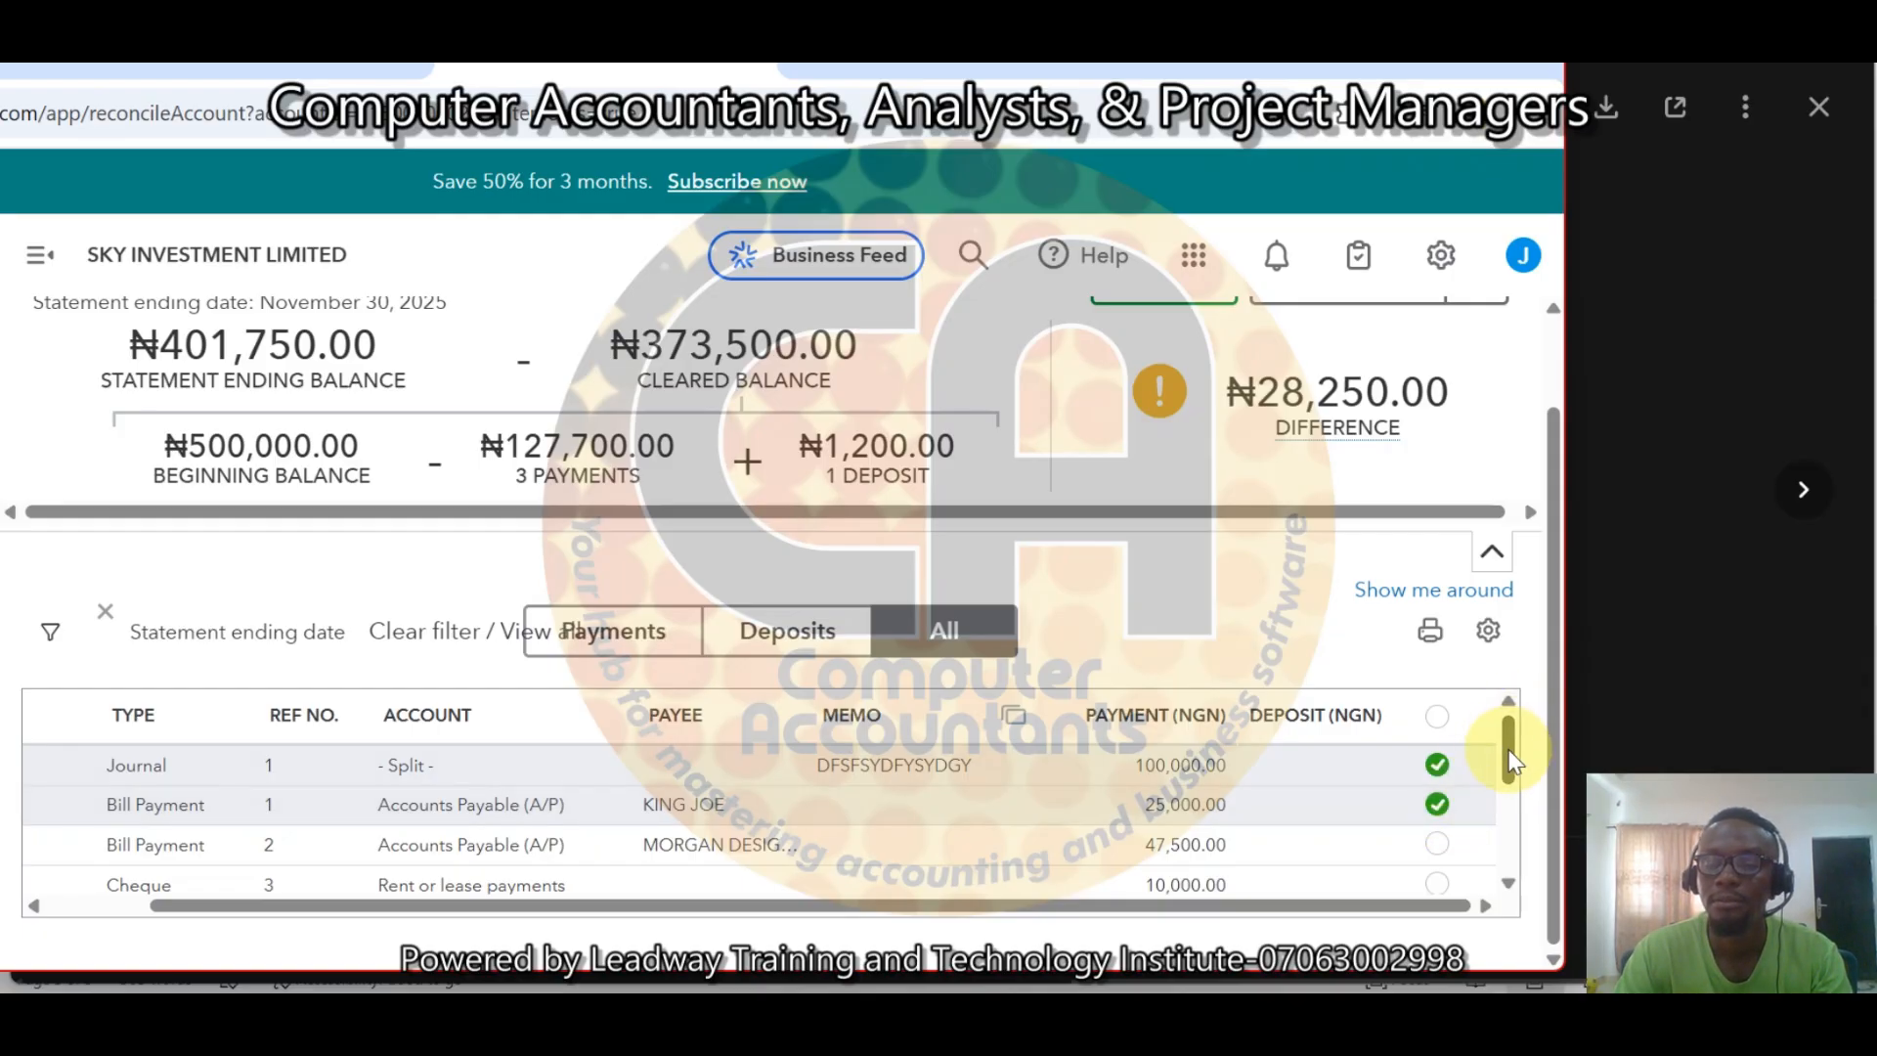
Mark the 10,000 rent cheque and the 7,500 payroll expense as cleared.
left_click_drag(1510, 757, 1513, 782)
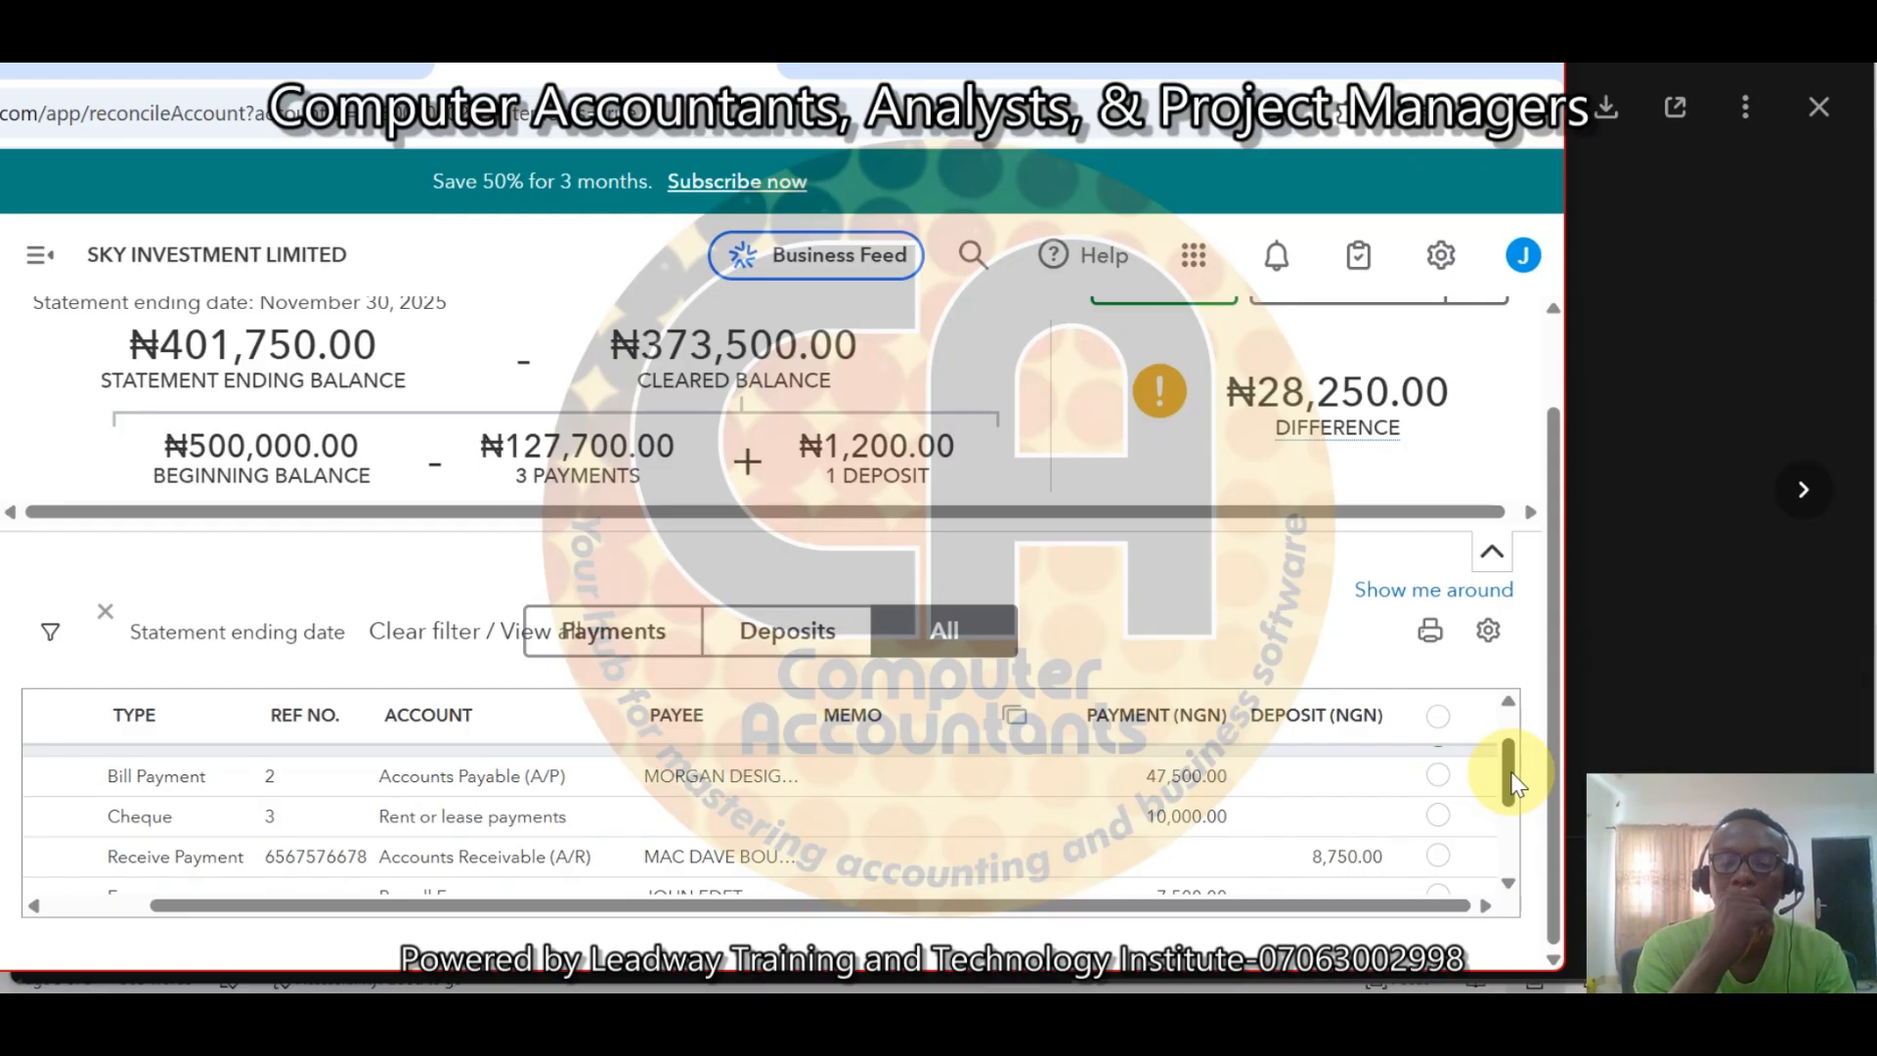
left_click_drag(1513, 782, 1510, 720)
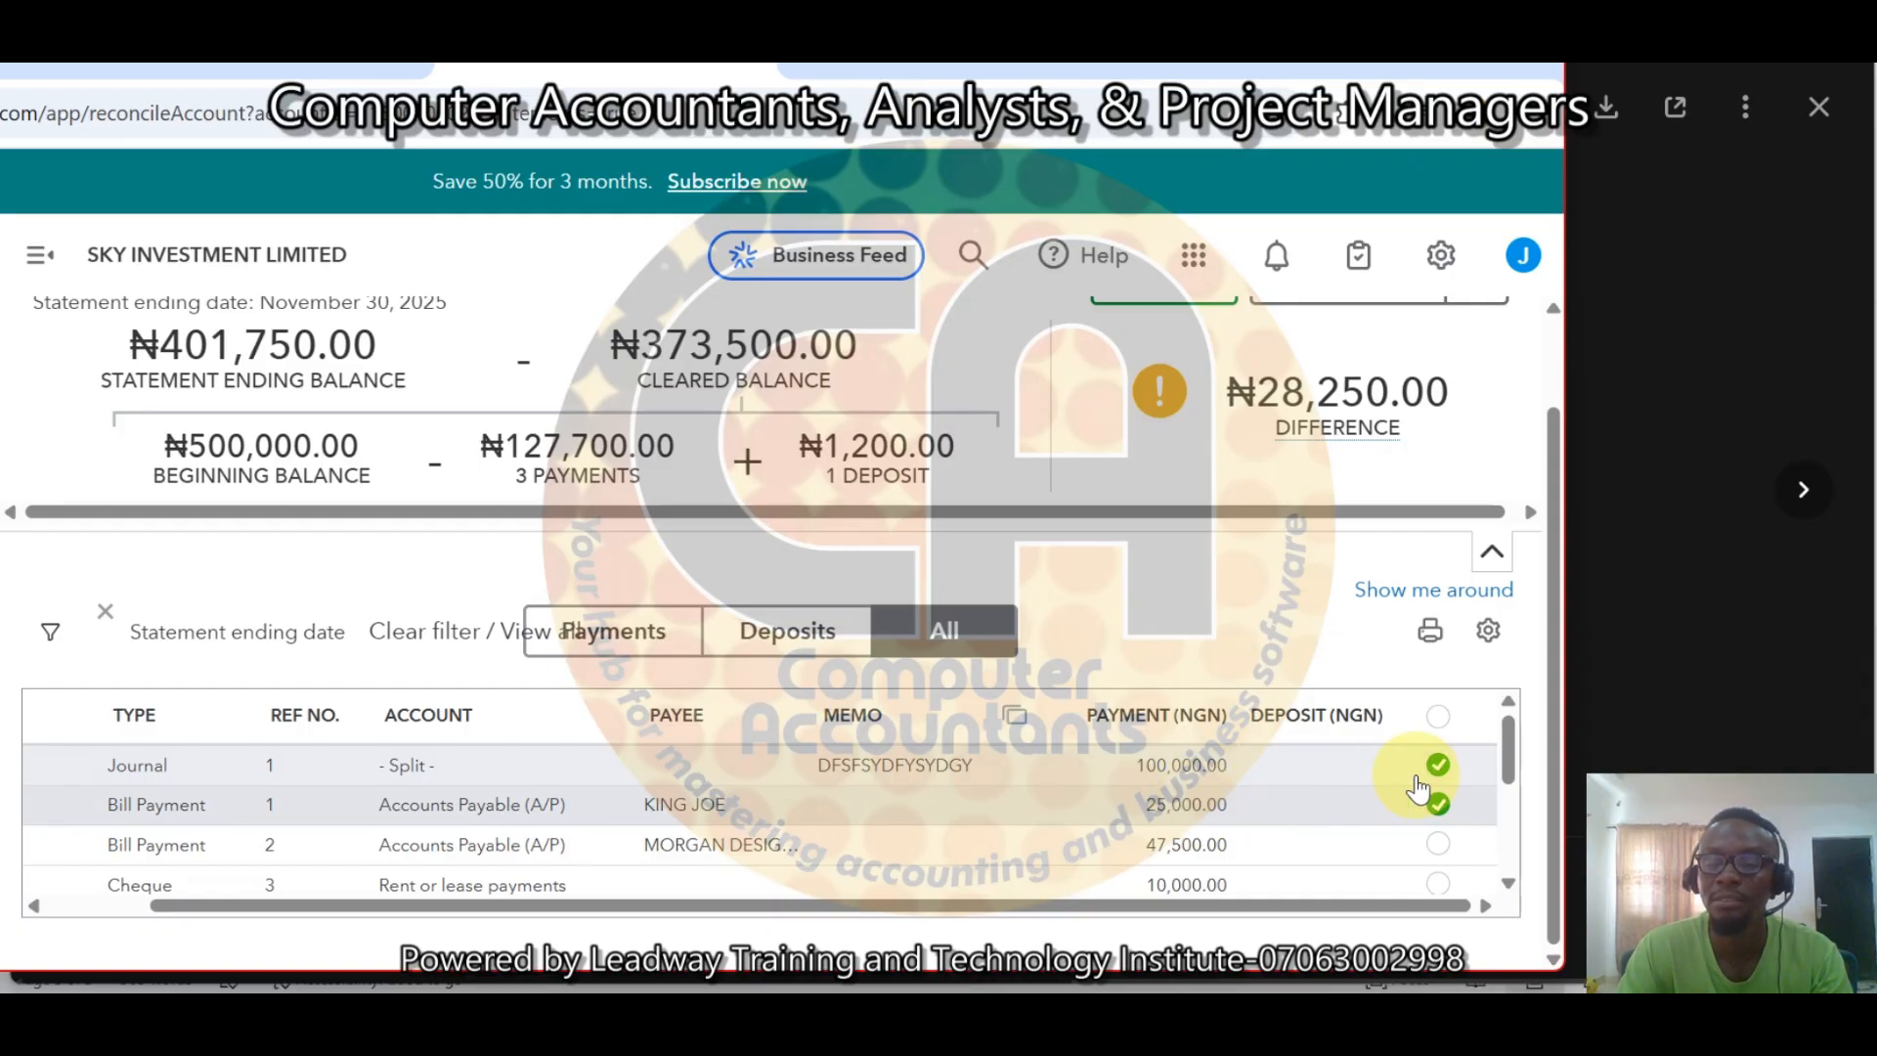
scroll(1515, 782, "down", 1)
left_click_drag(1513, 772, 1515, 793)
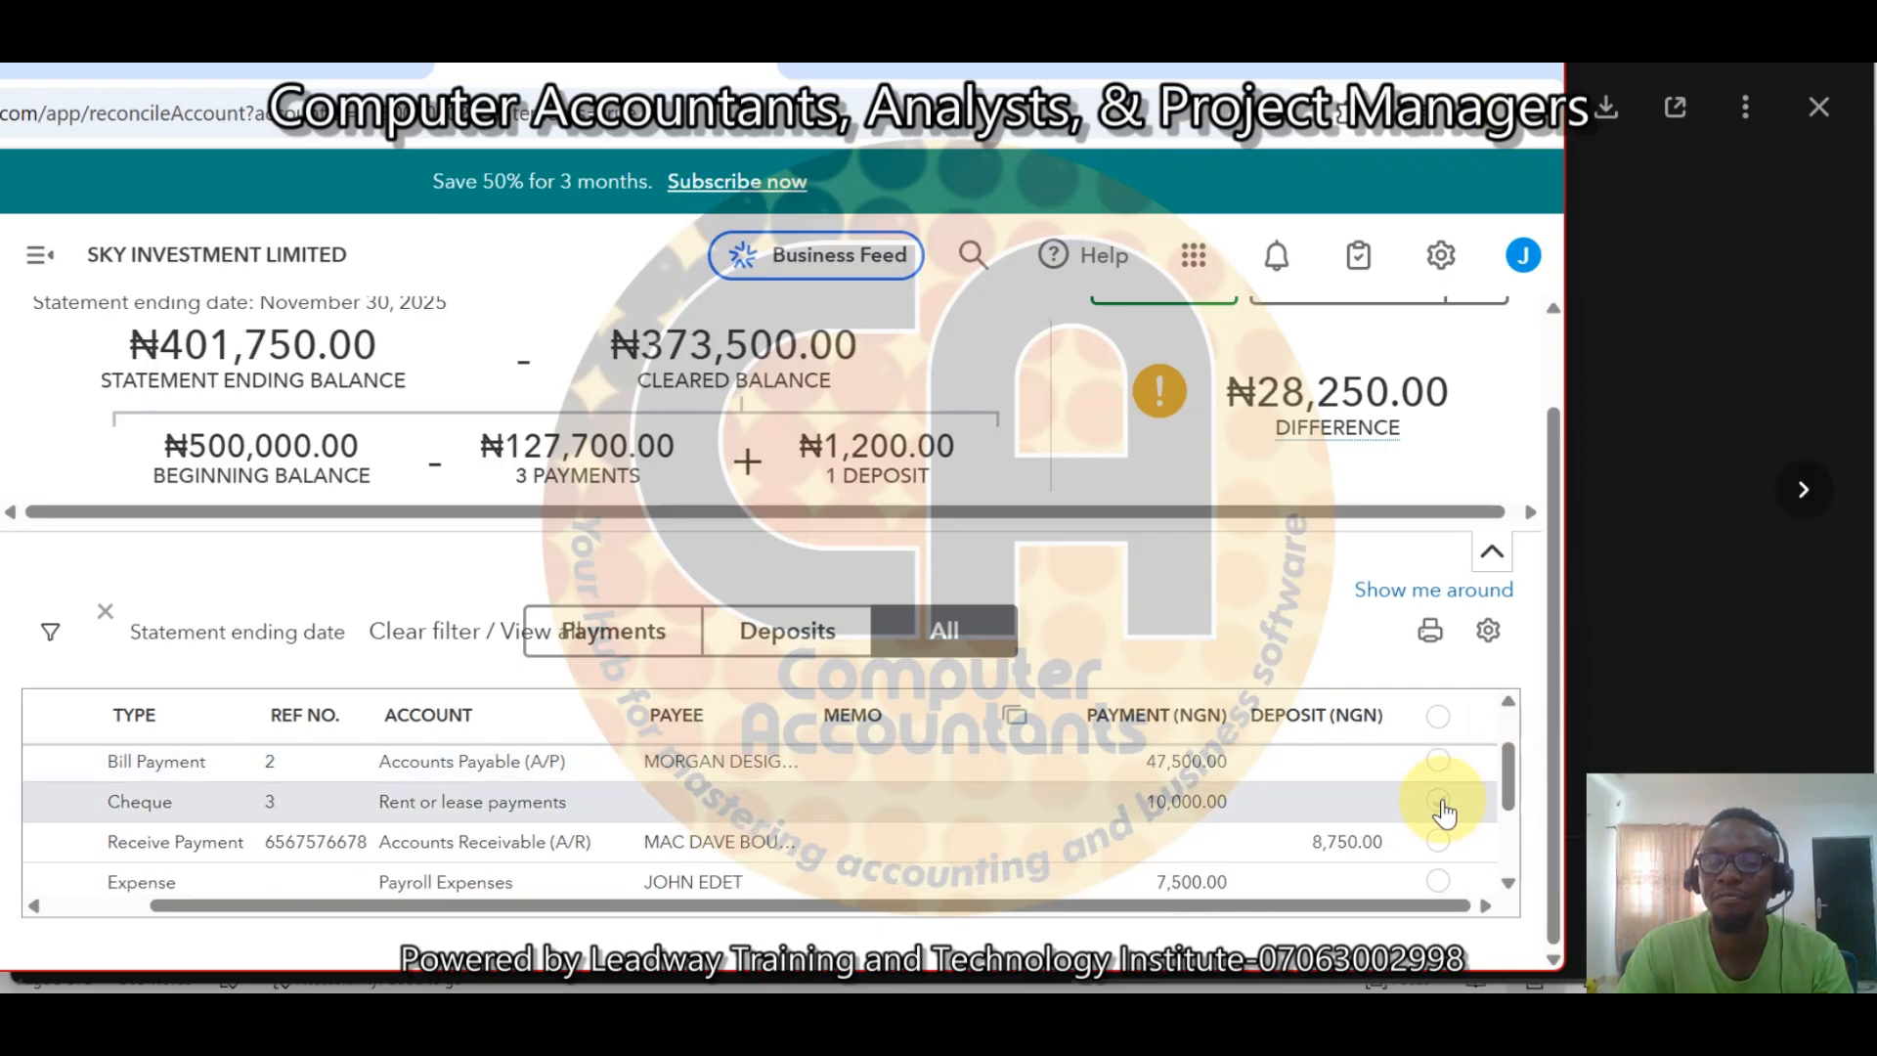
left_click(1441, 801)
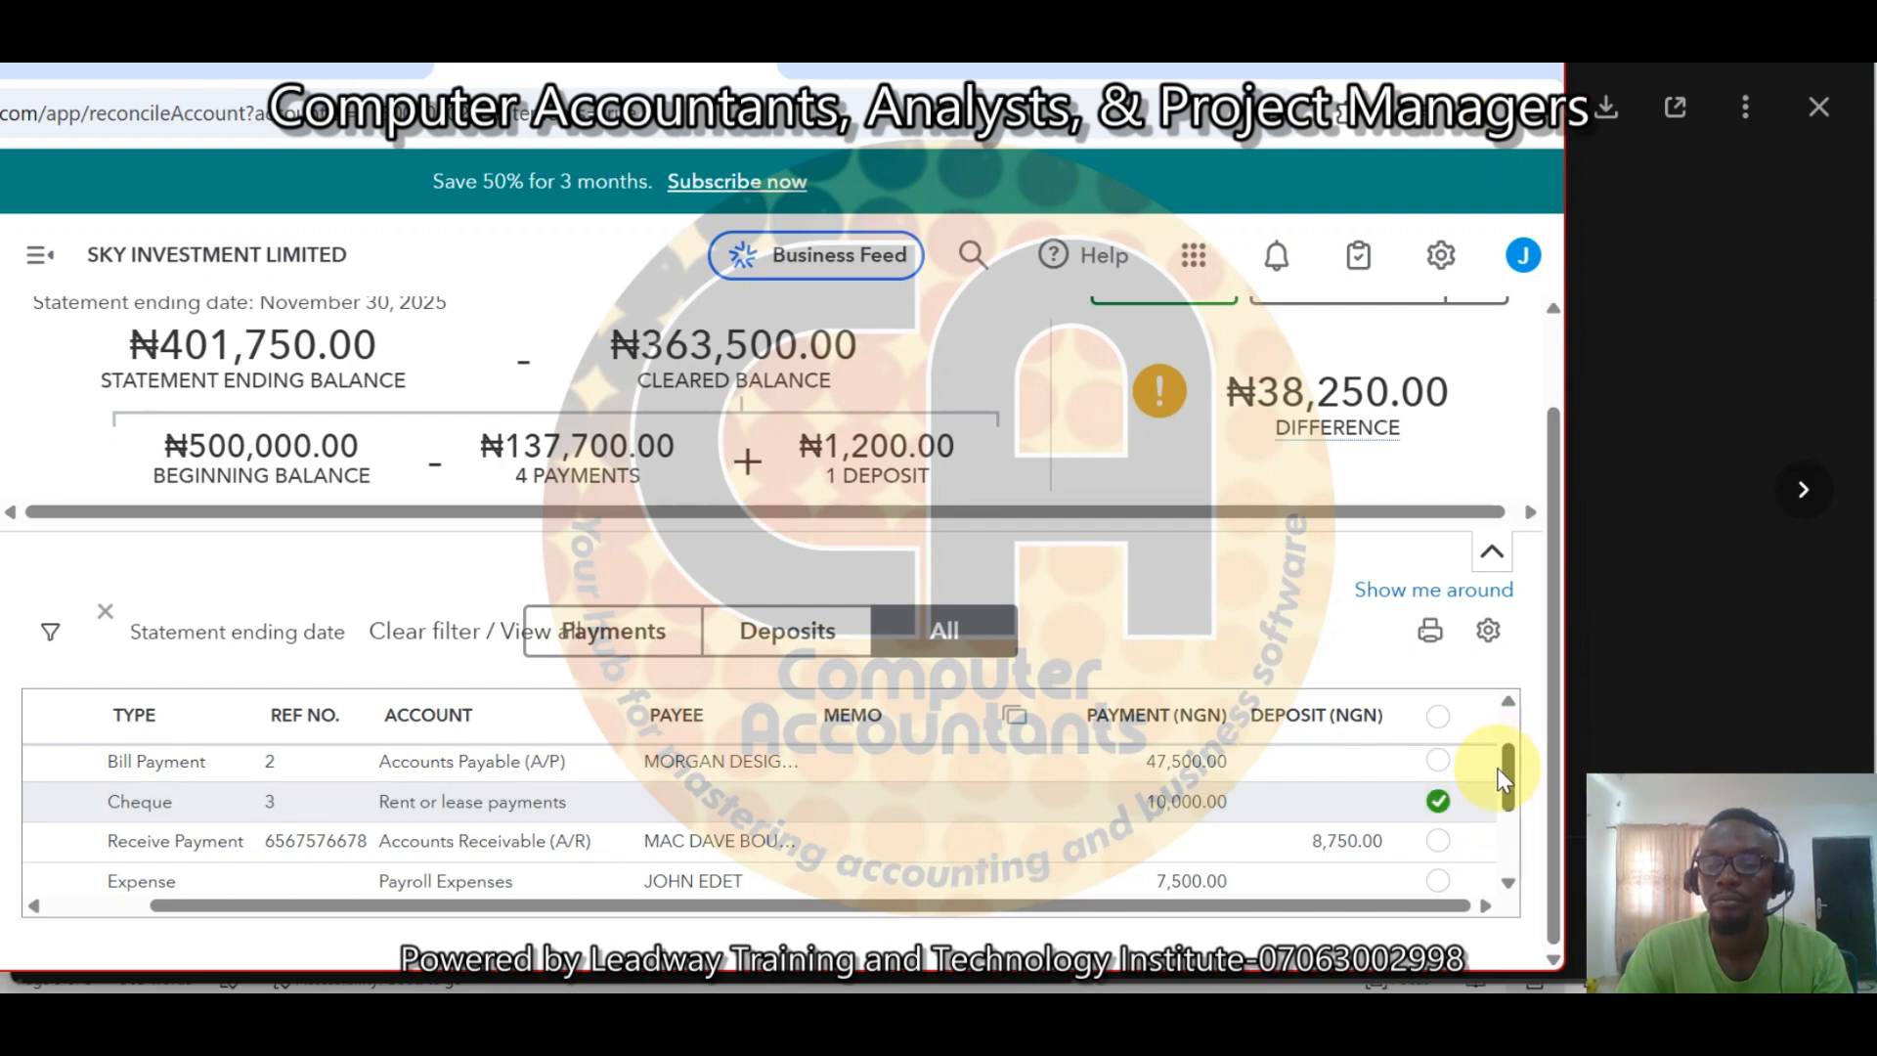
left_click_drag(1513, 777, 1515, 809)
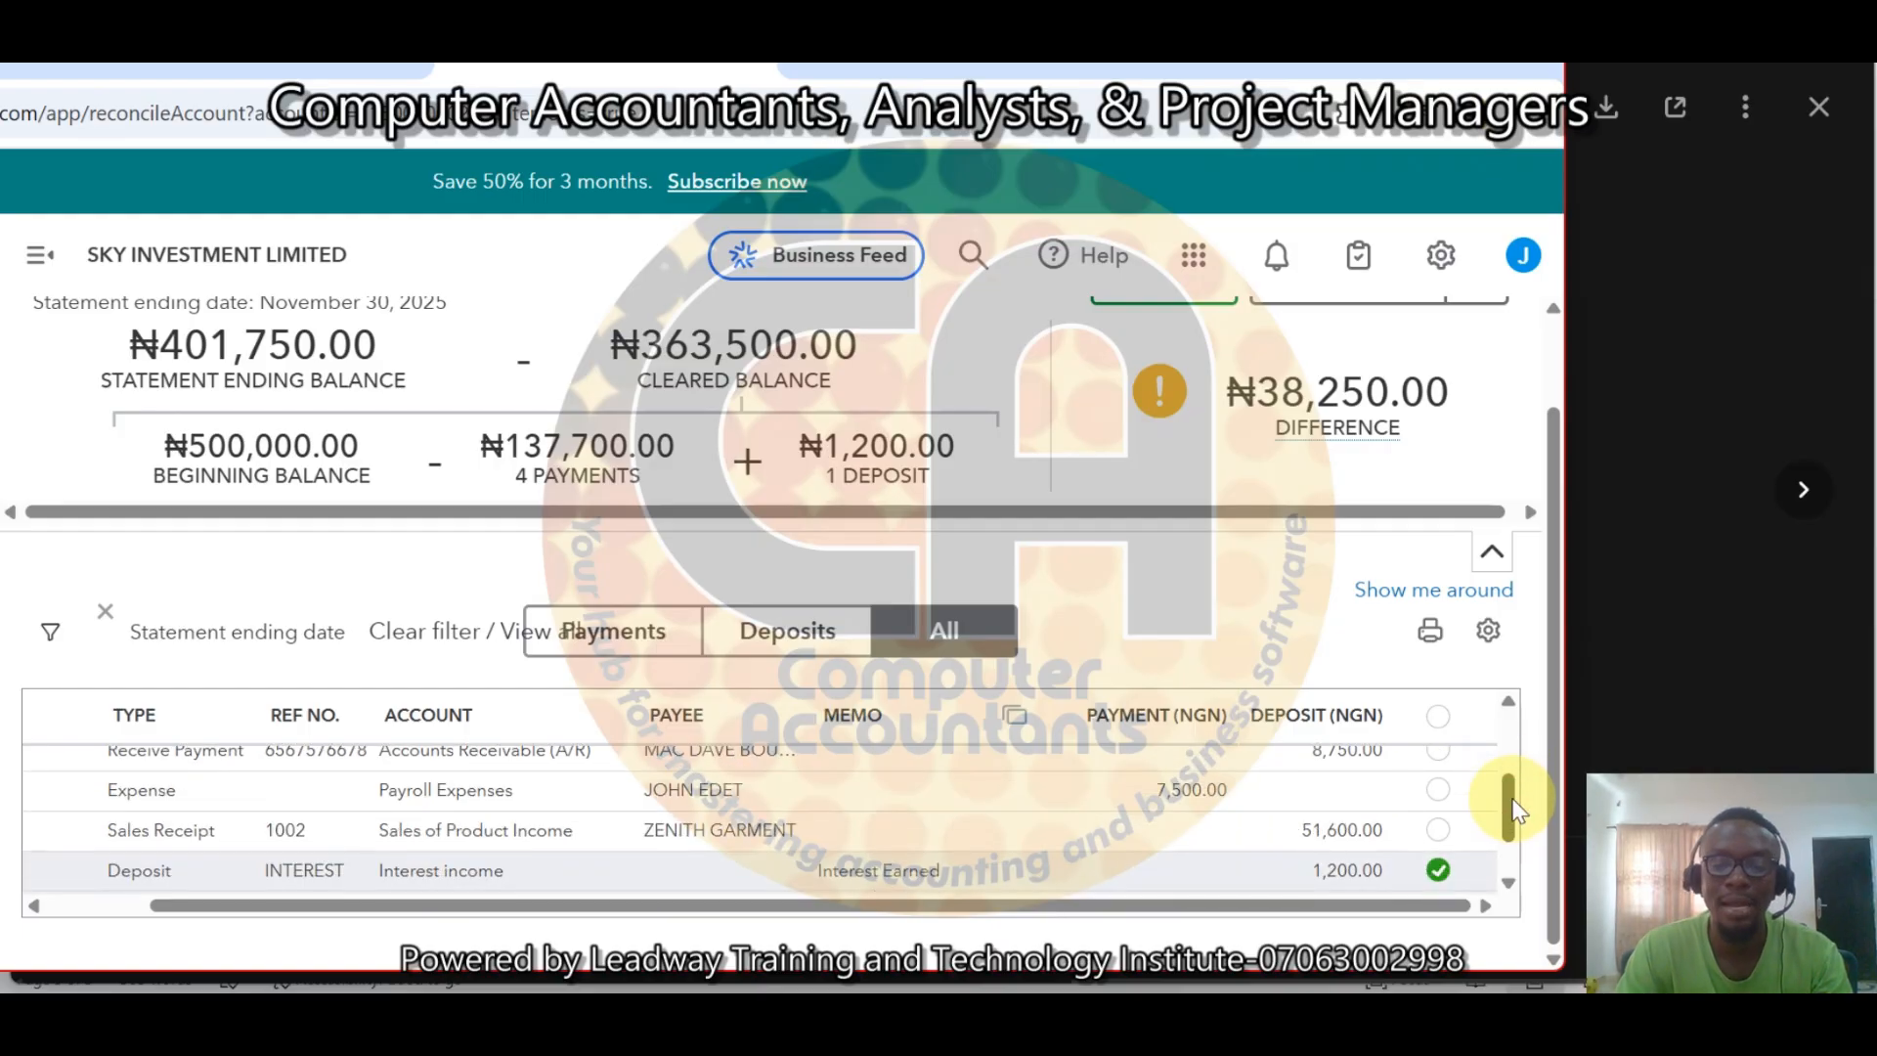
left_click(1437, 794)
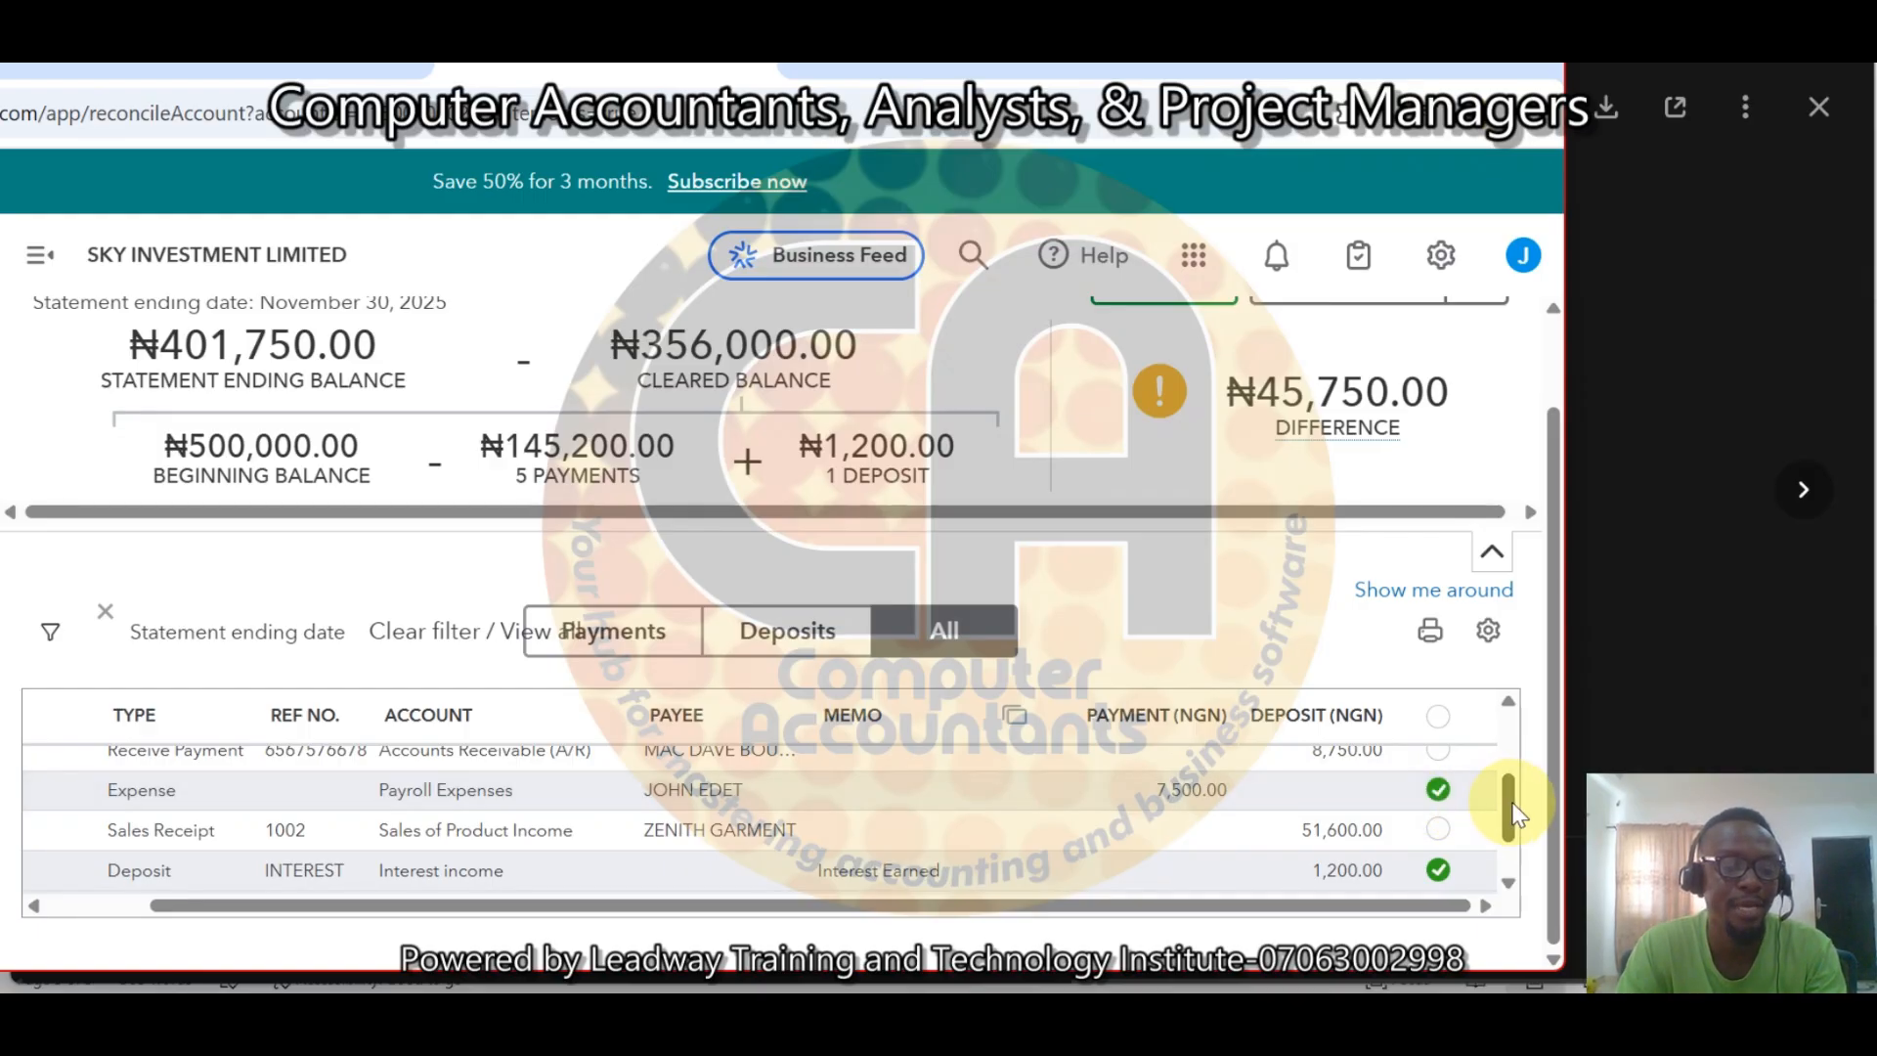
Mark the 51,600 Zenith Garment sales receipt and the 5,850 sales tax payment as cleared.
left_click(1434, 832)
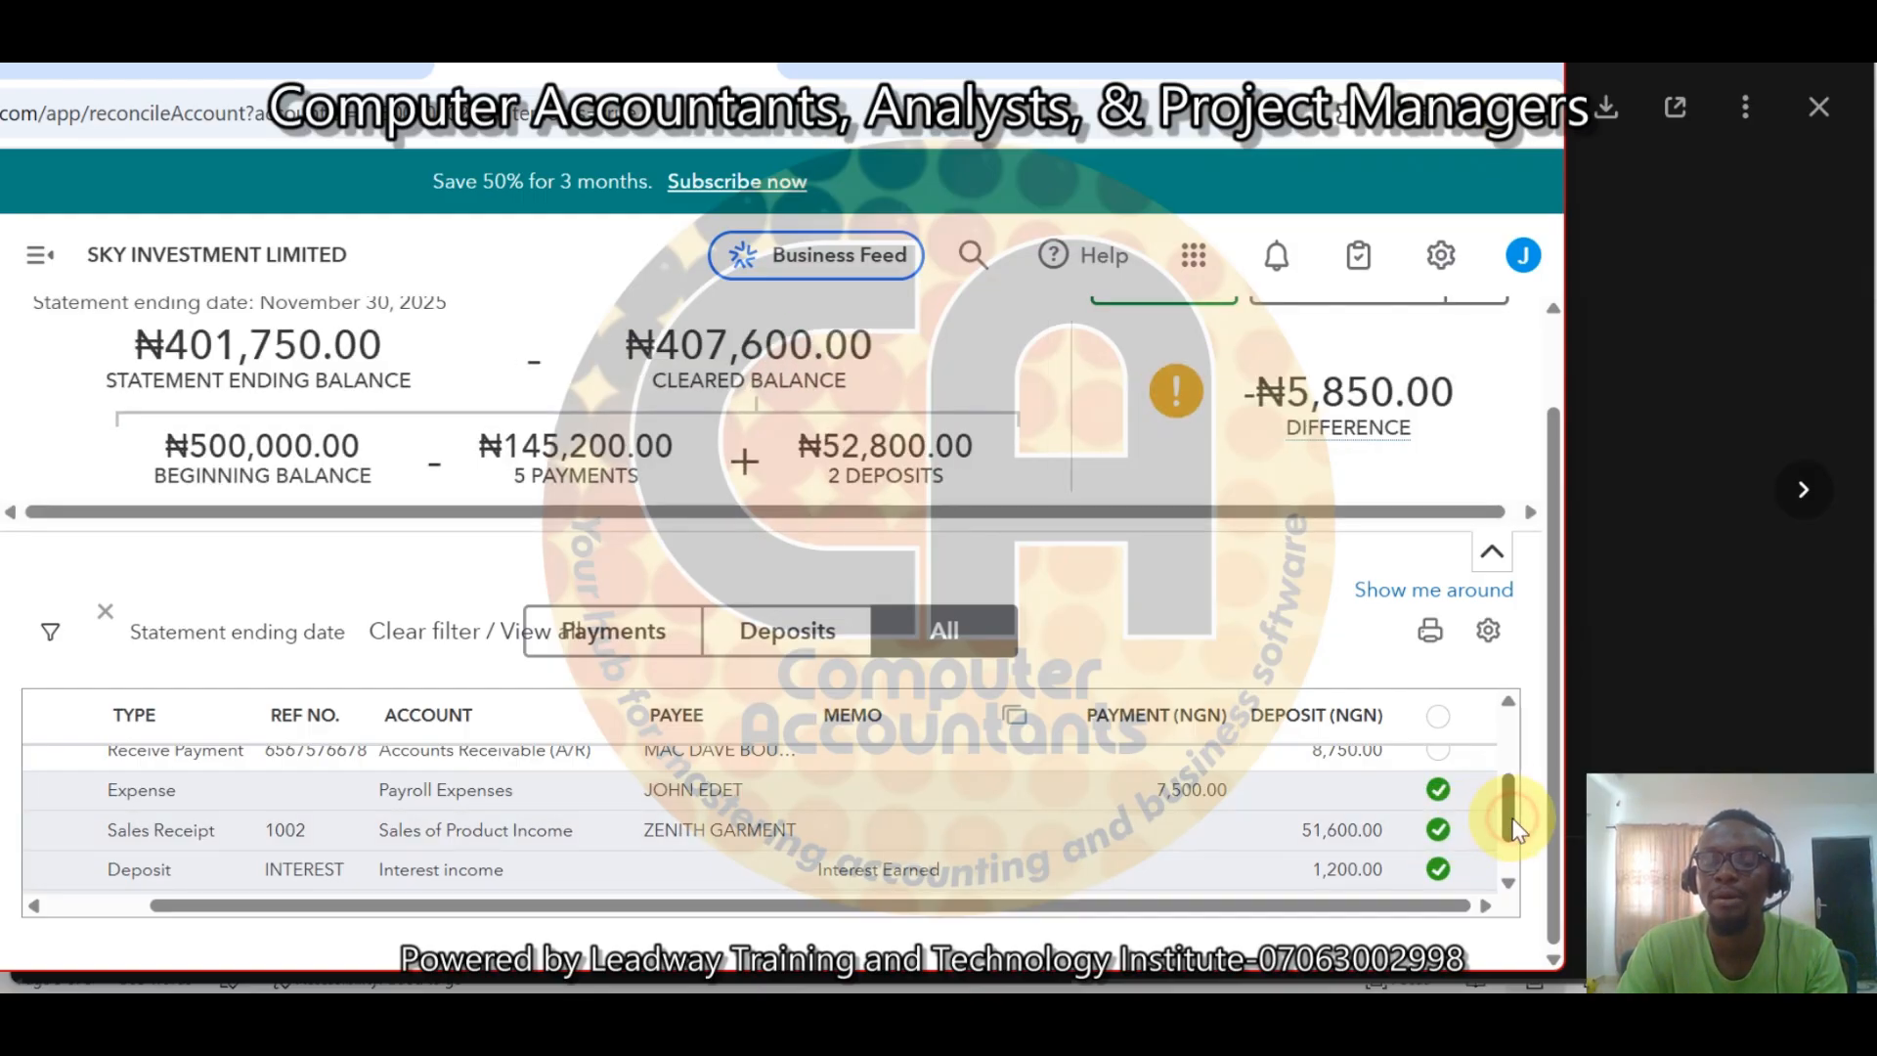
left_click_drag(1513, 829, 1515, 870)
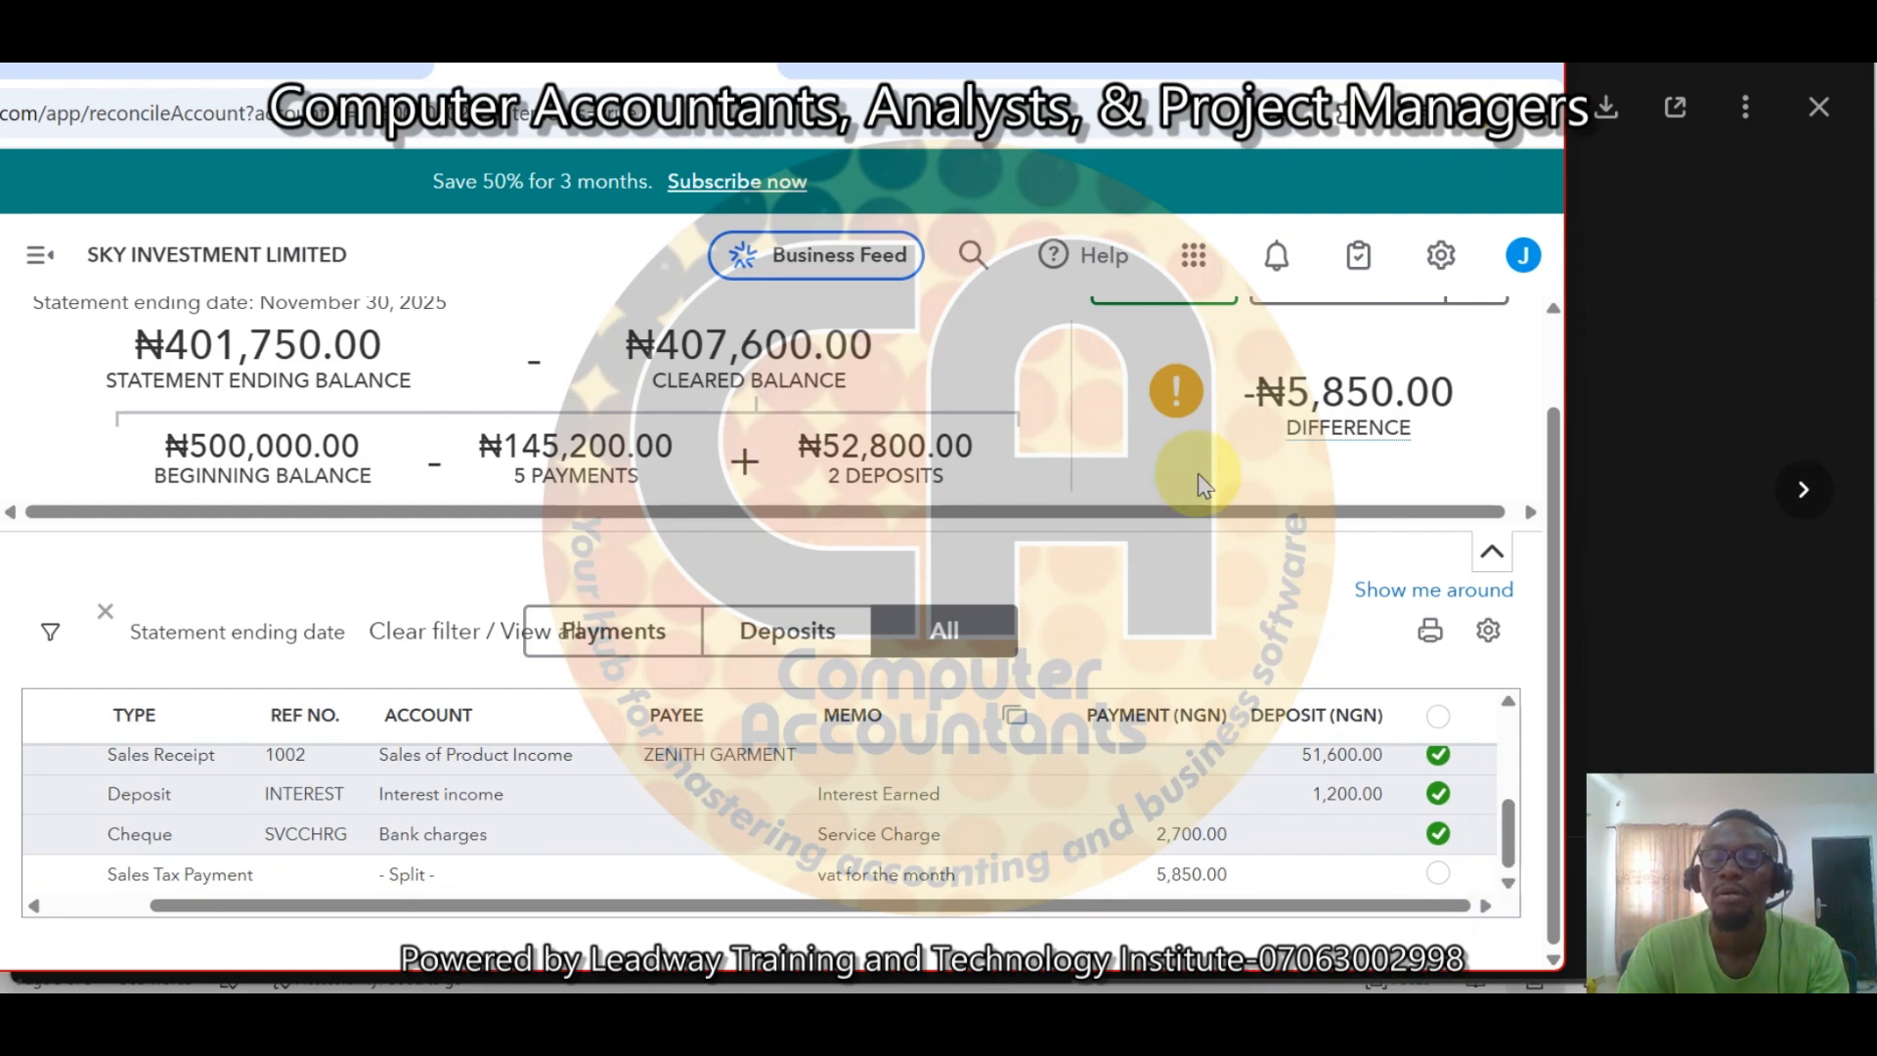
mouse_move(1417, 416)
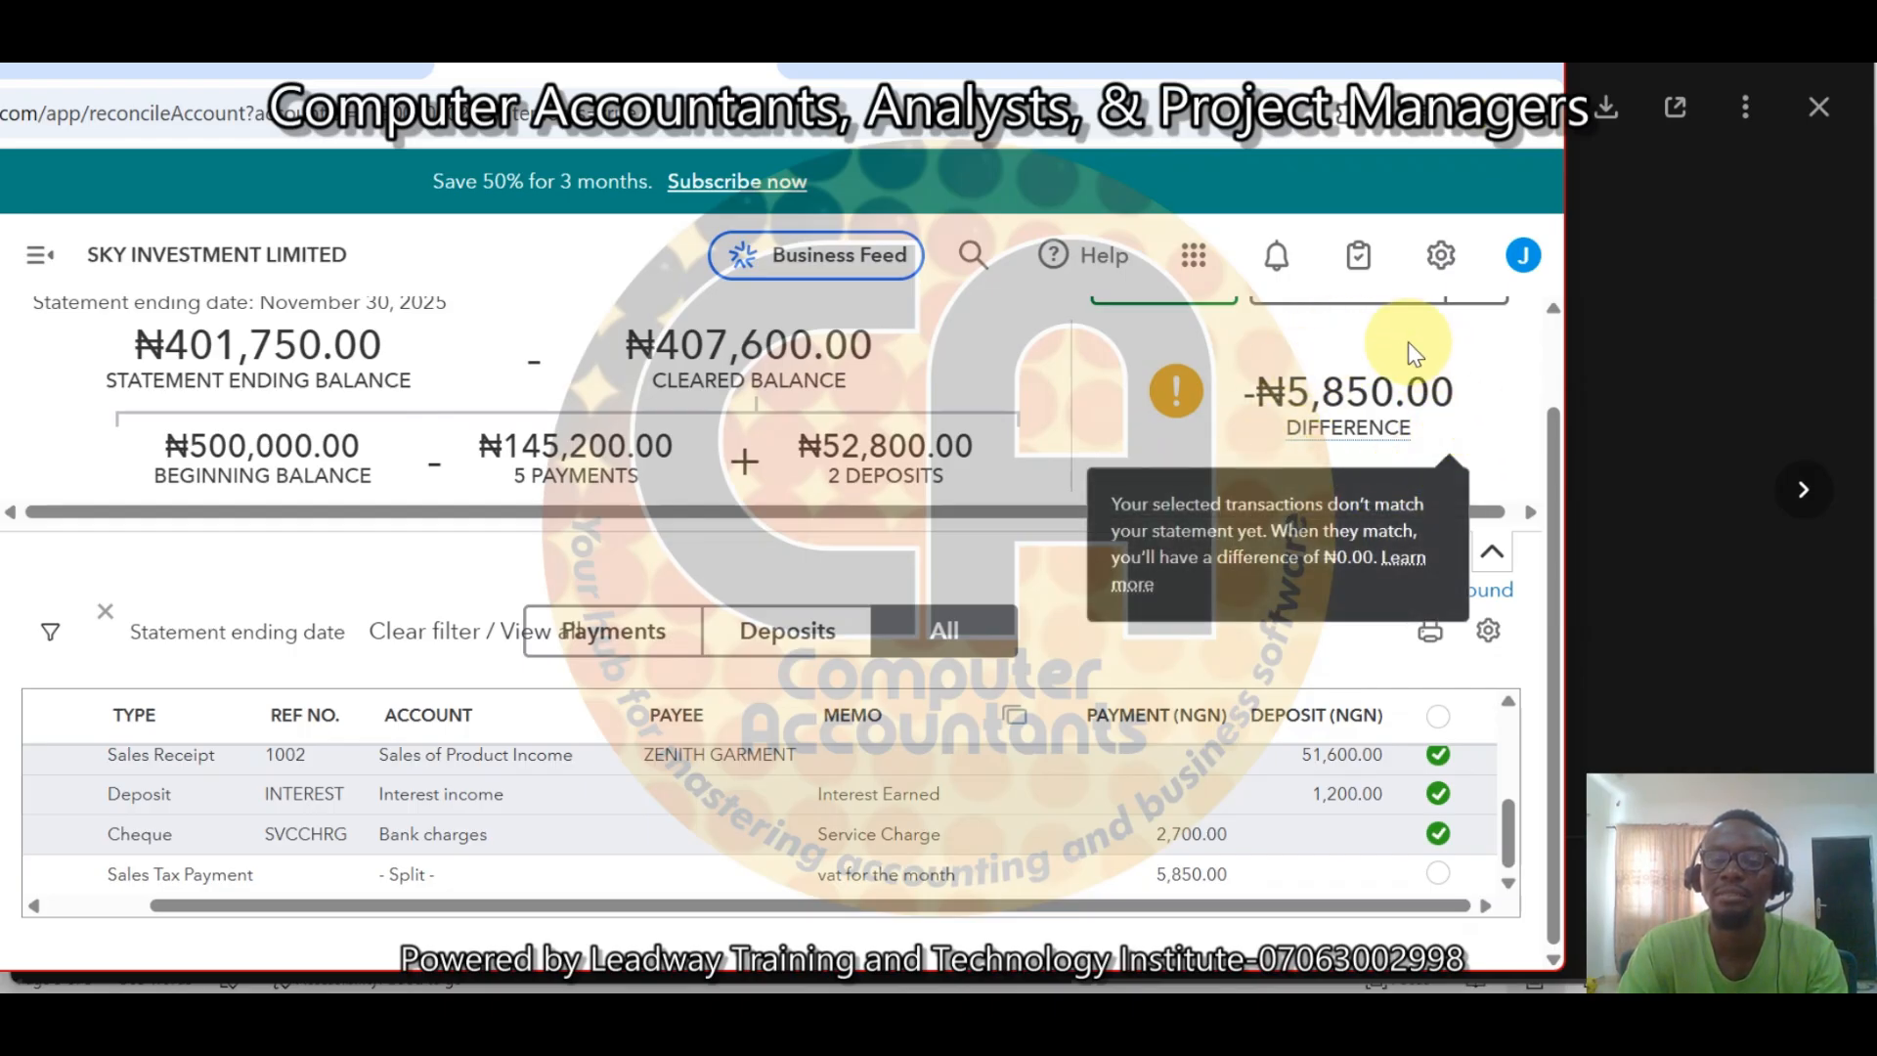
mouse_move(1341, 415)
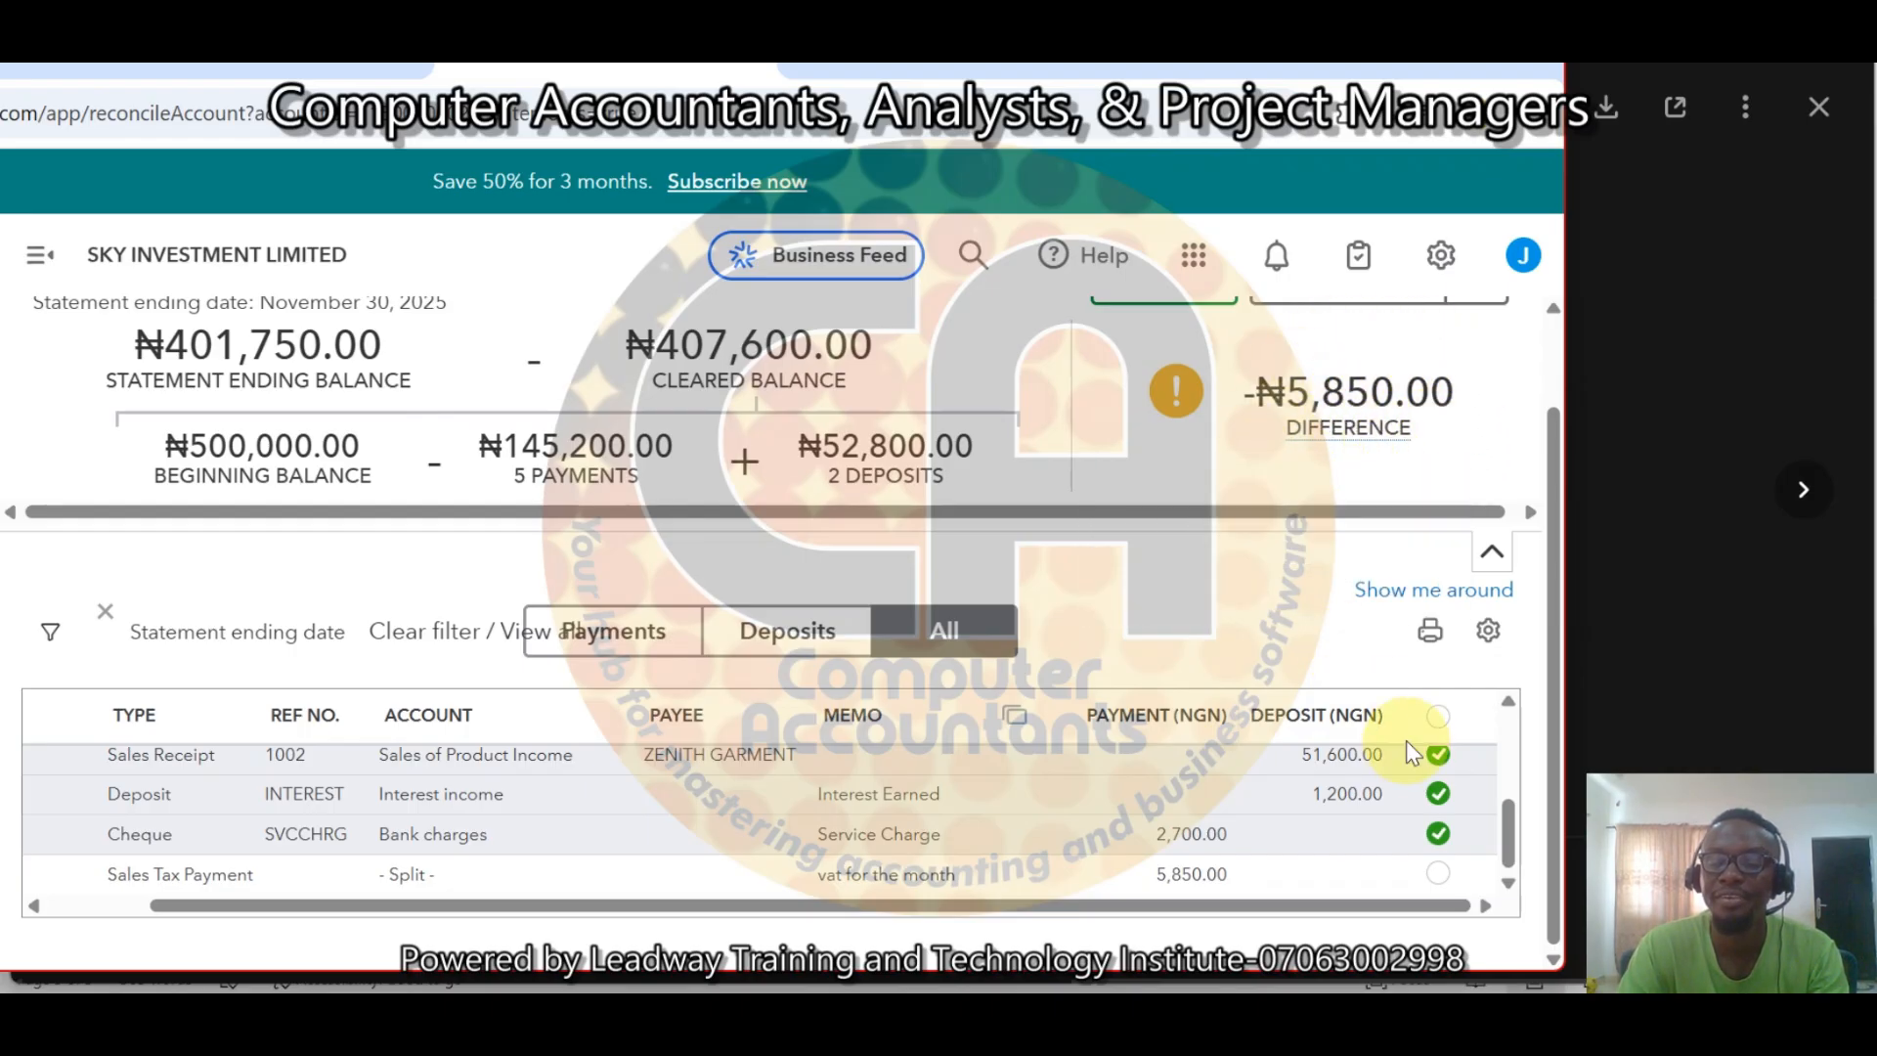
left_click(1438, 873)
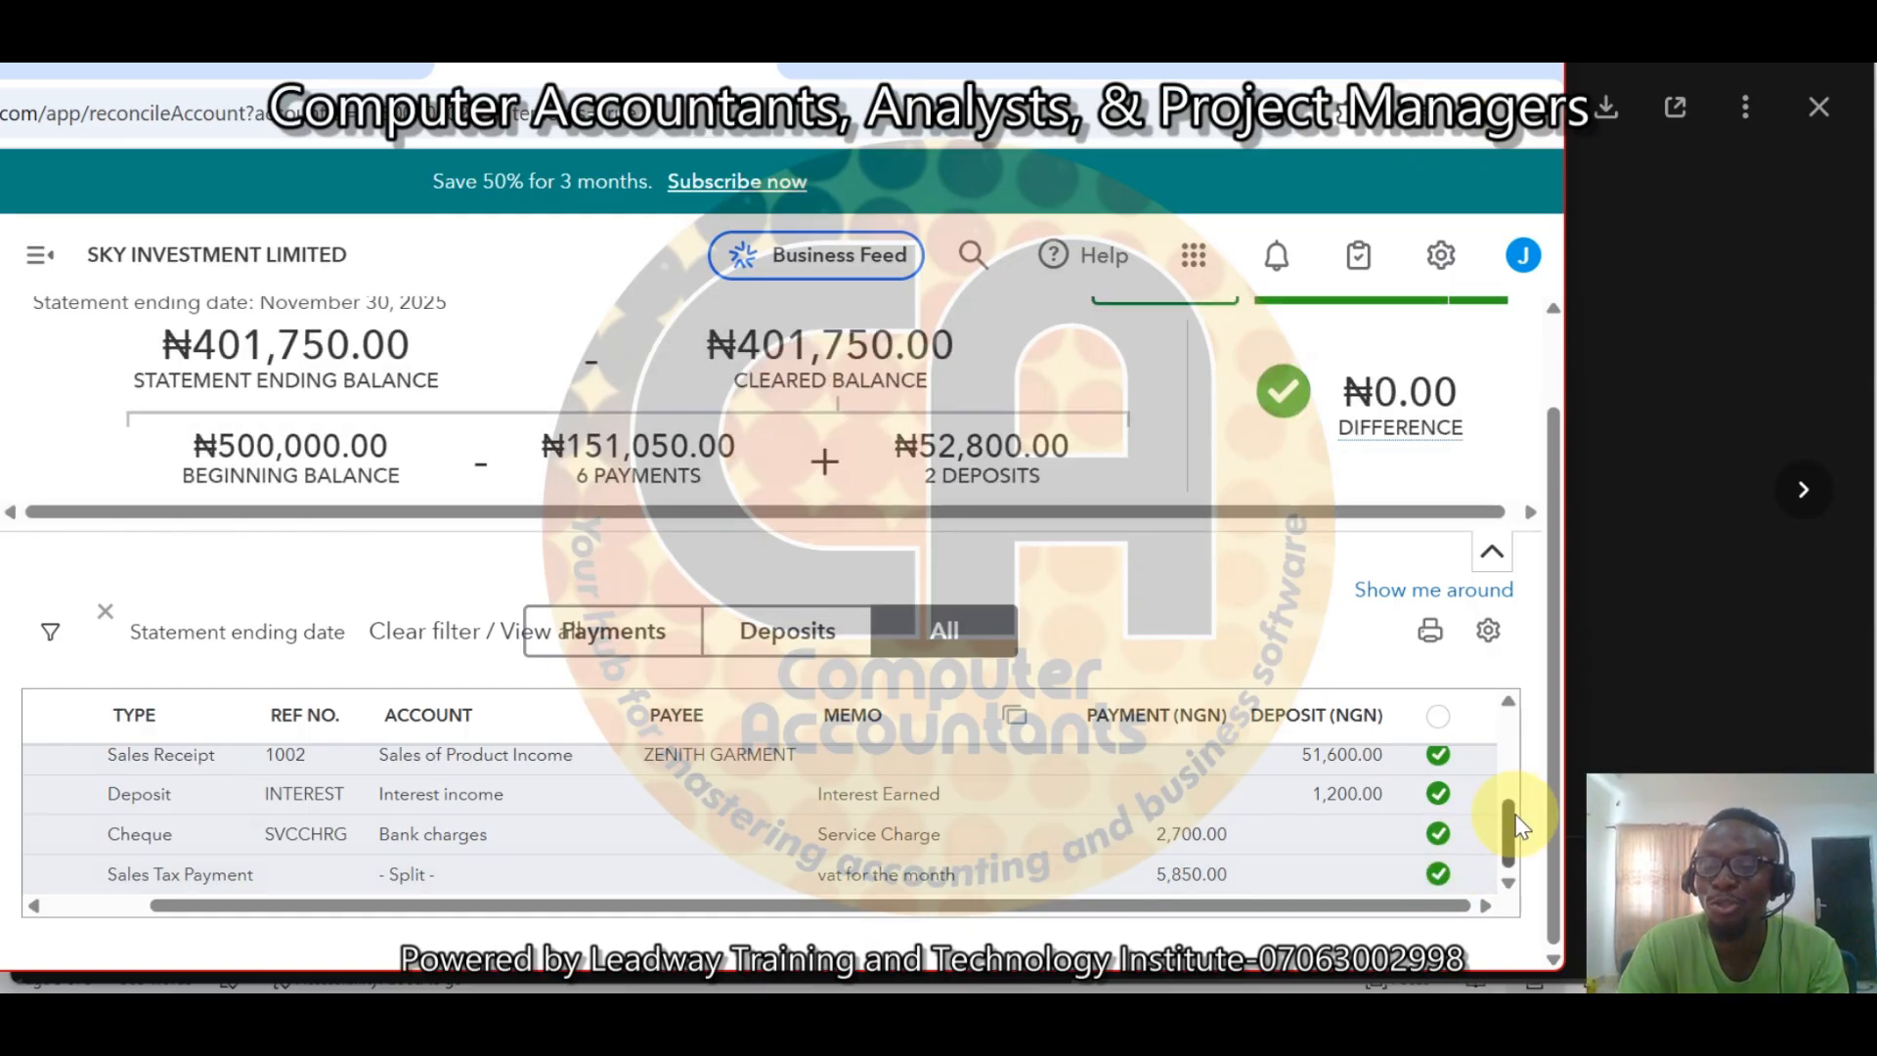
Scroll through the reconciliation list to review which transactions are ticked as cleared.
left_click_drag(1516, 823, 1514, 719)
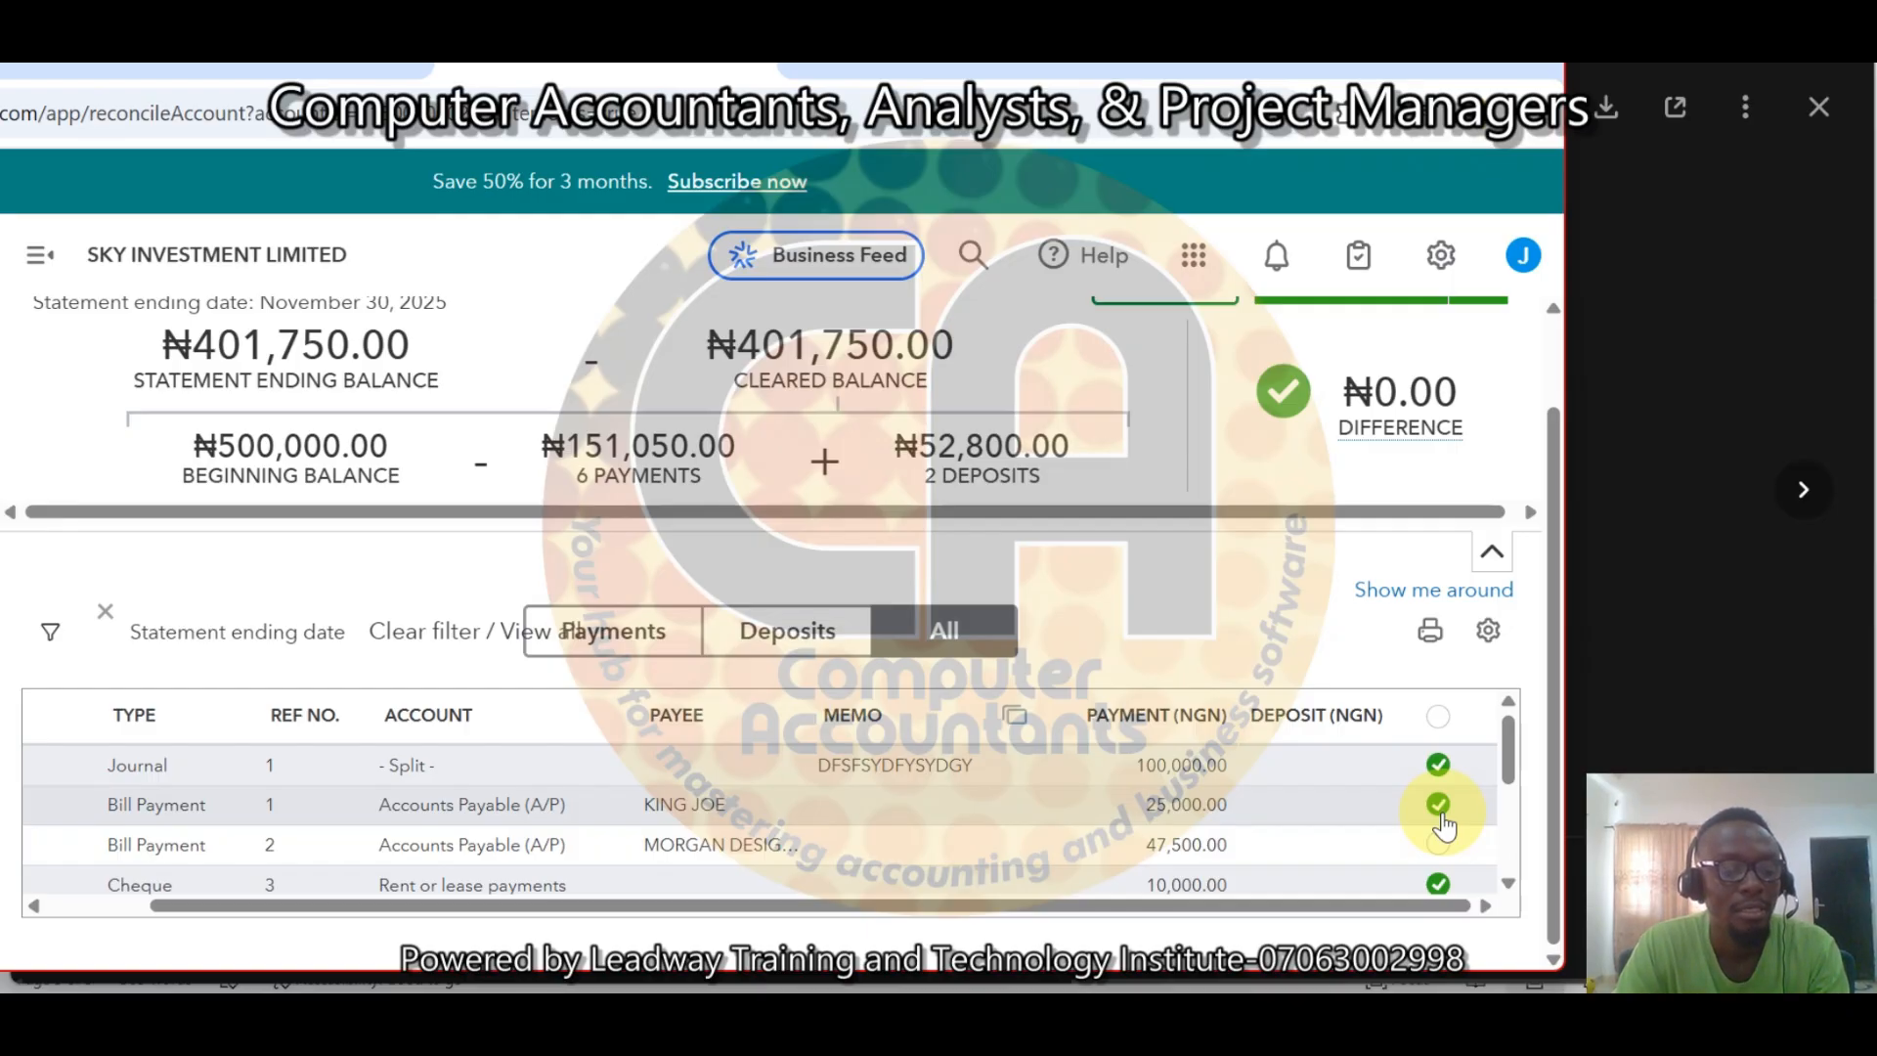
left_click(1509, 745)
left_click_drag(1512, 747, 1513, 785)
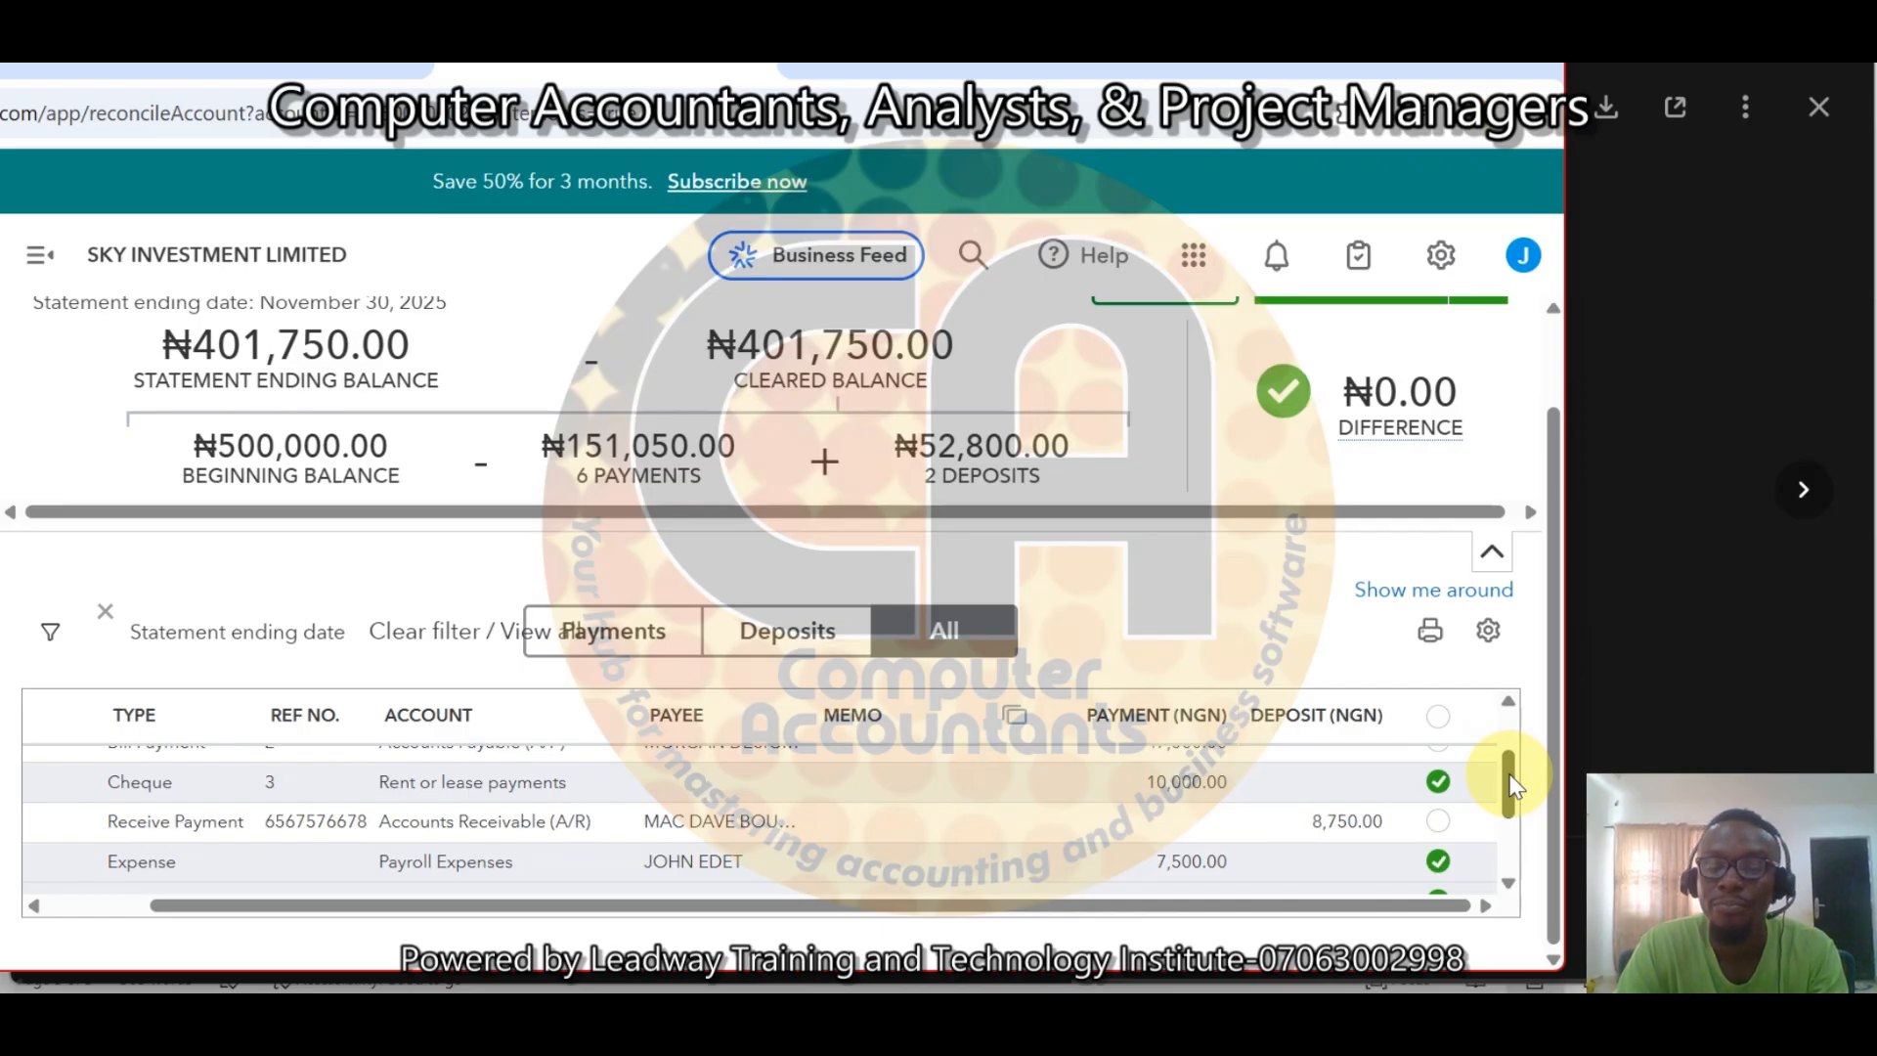
left_click_drag(1513, 785, 1515, 819)
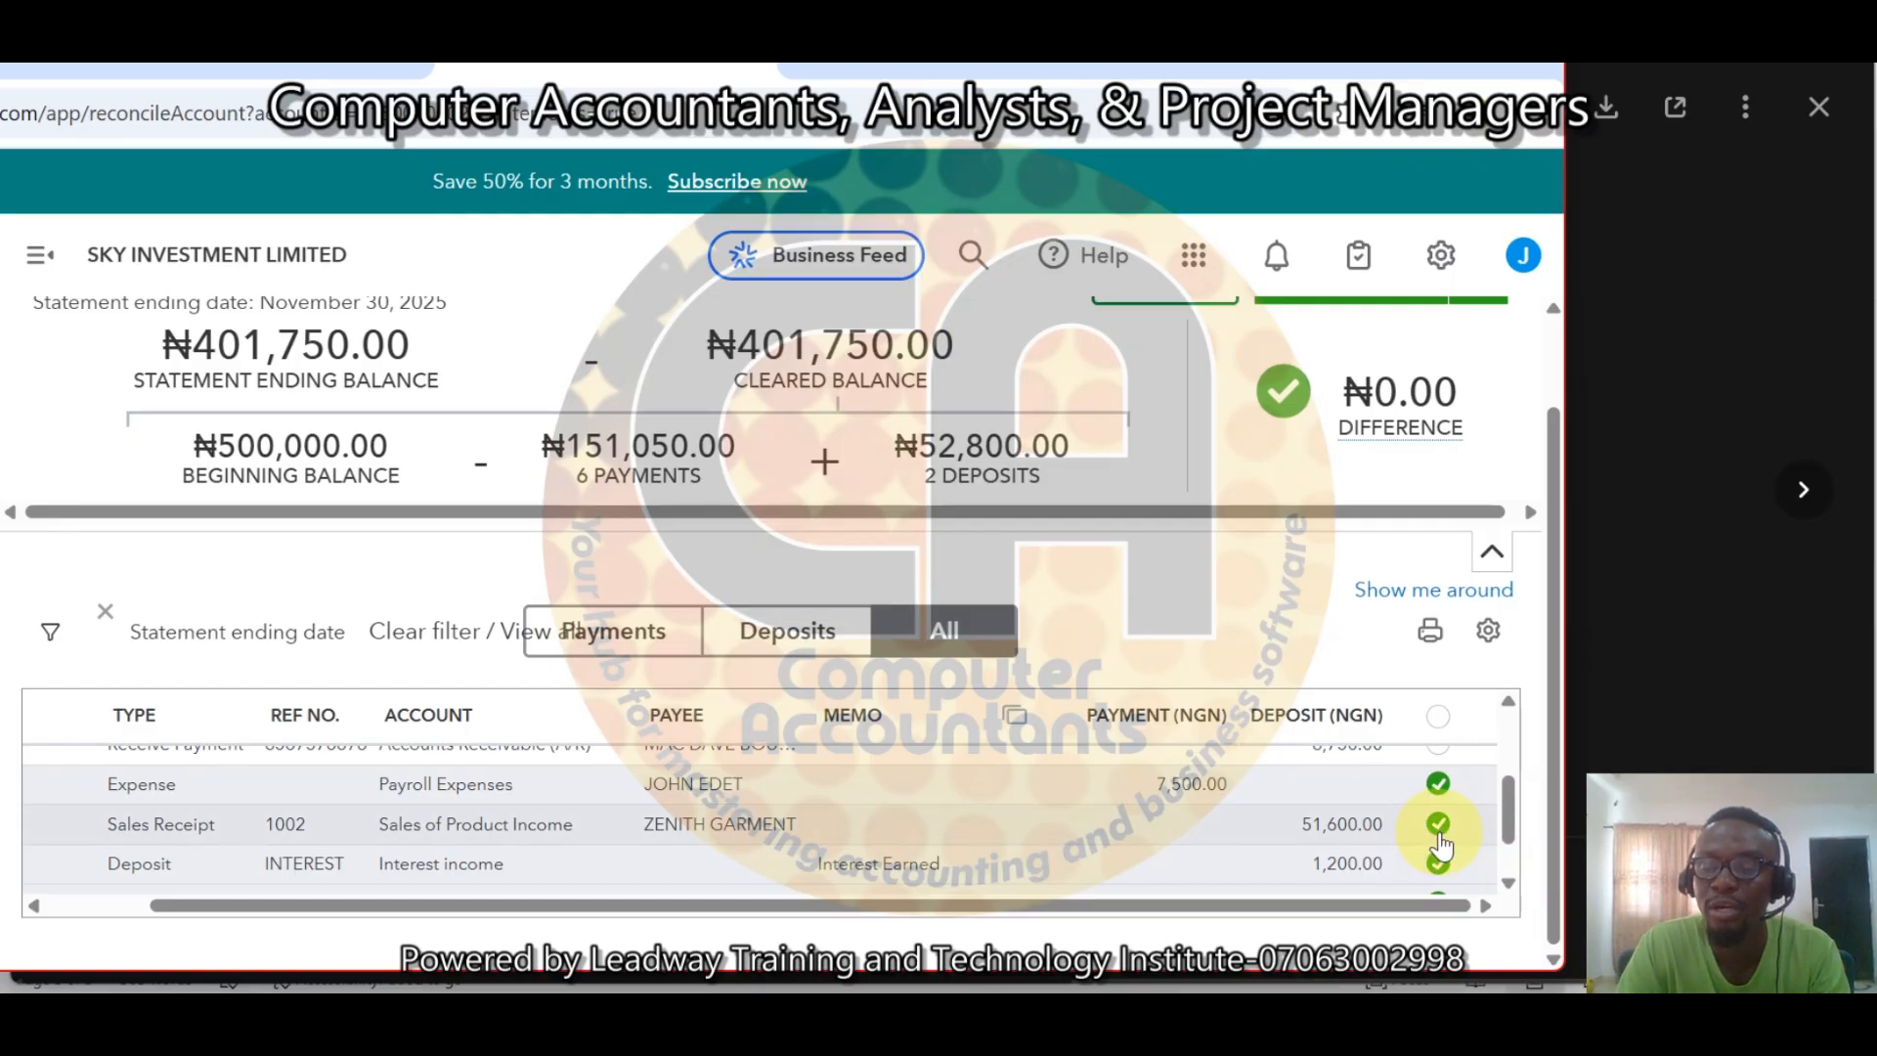
left_click_drag(1509, 829, 1515, 872)
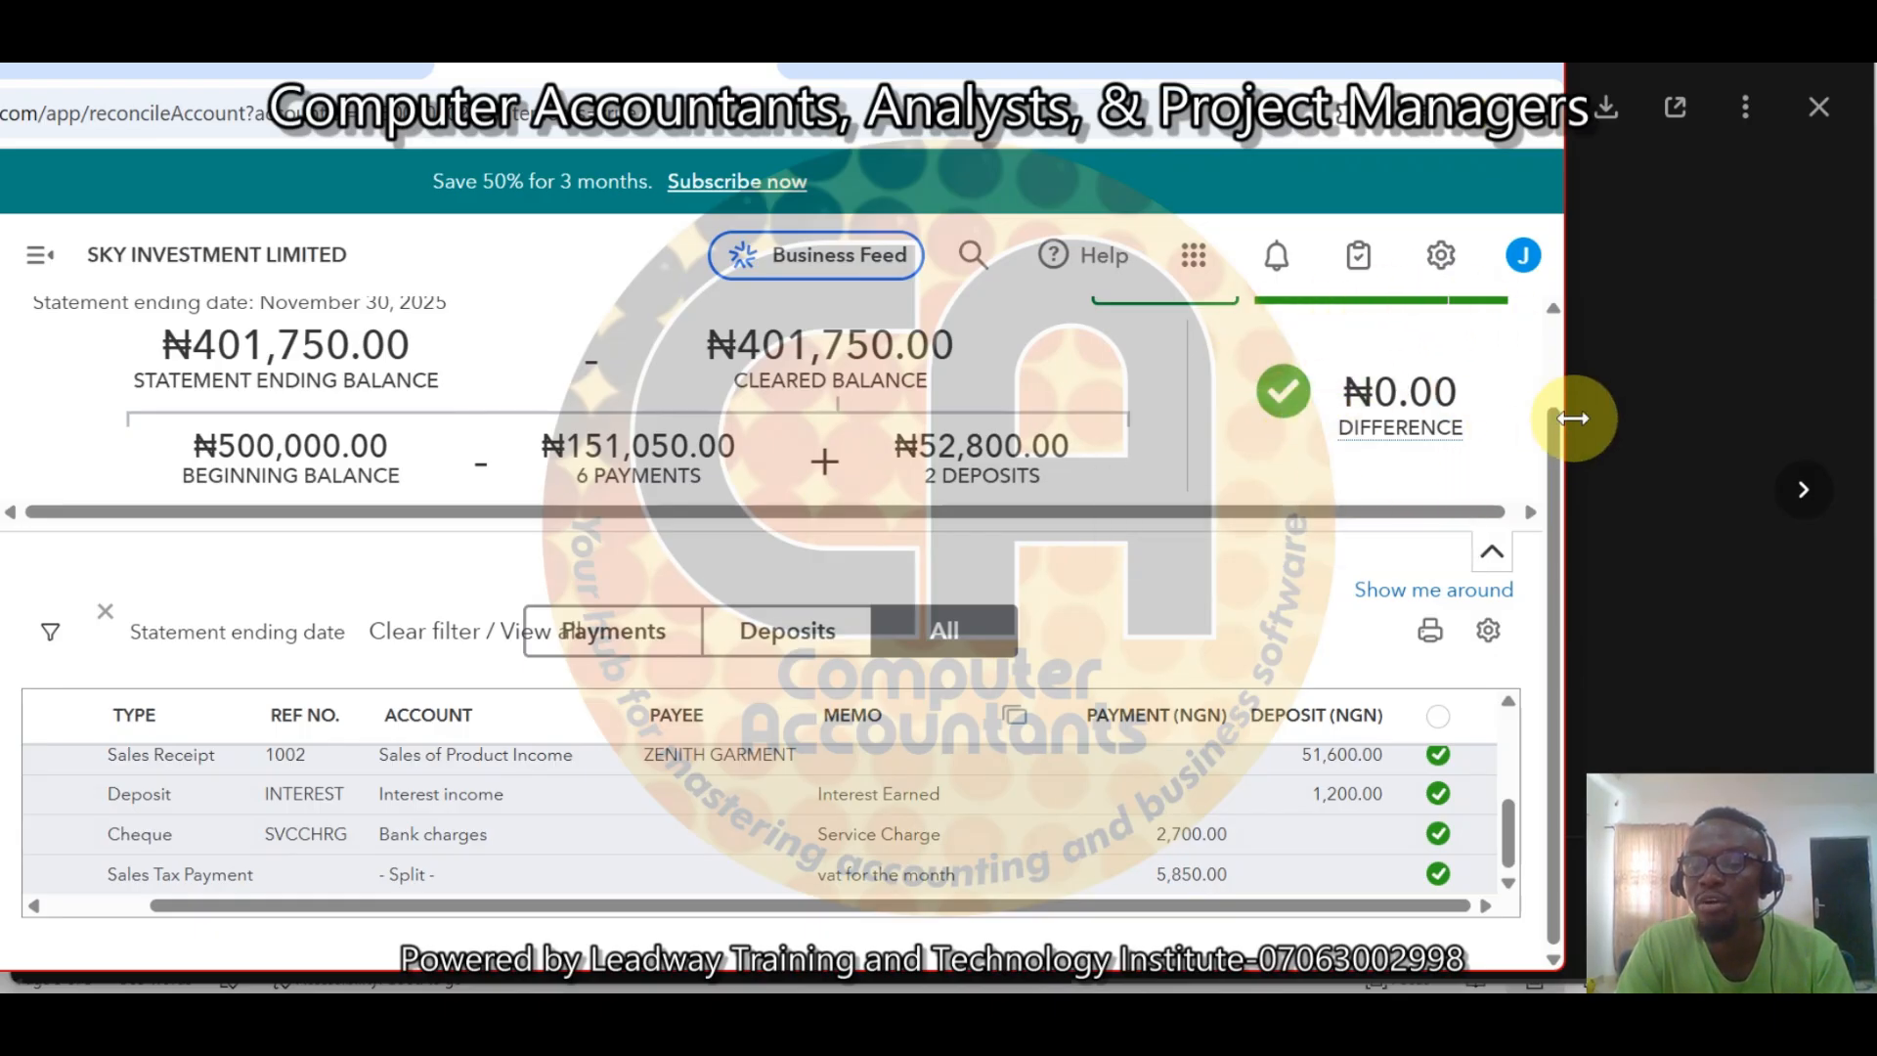
mouse_move(1416, 396)
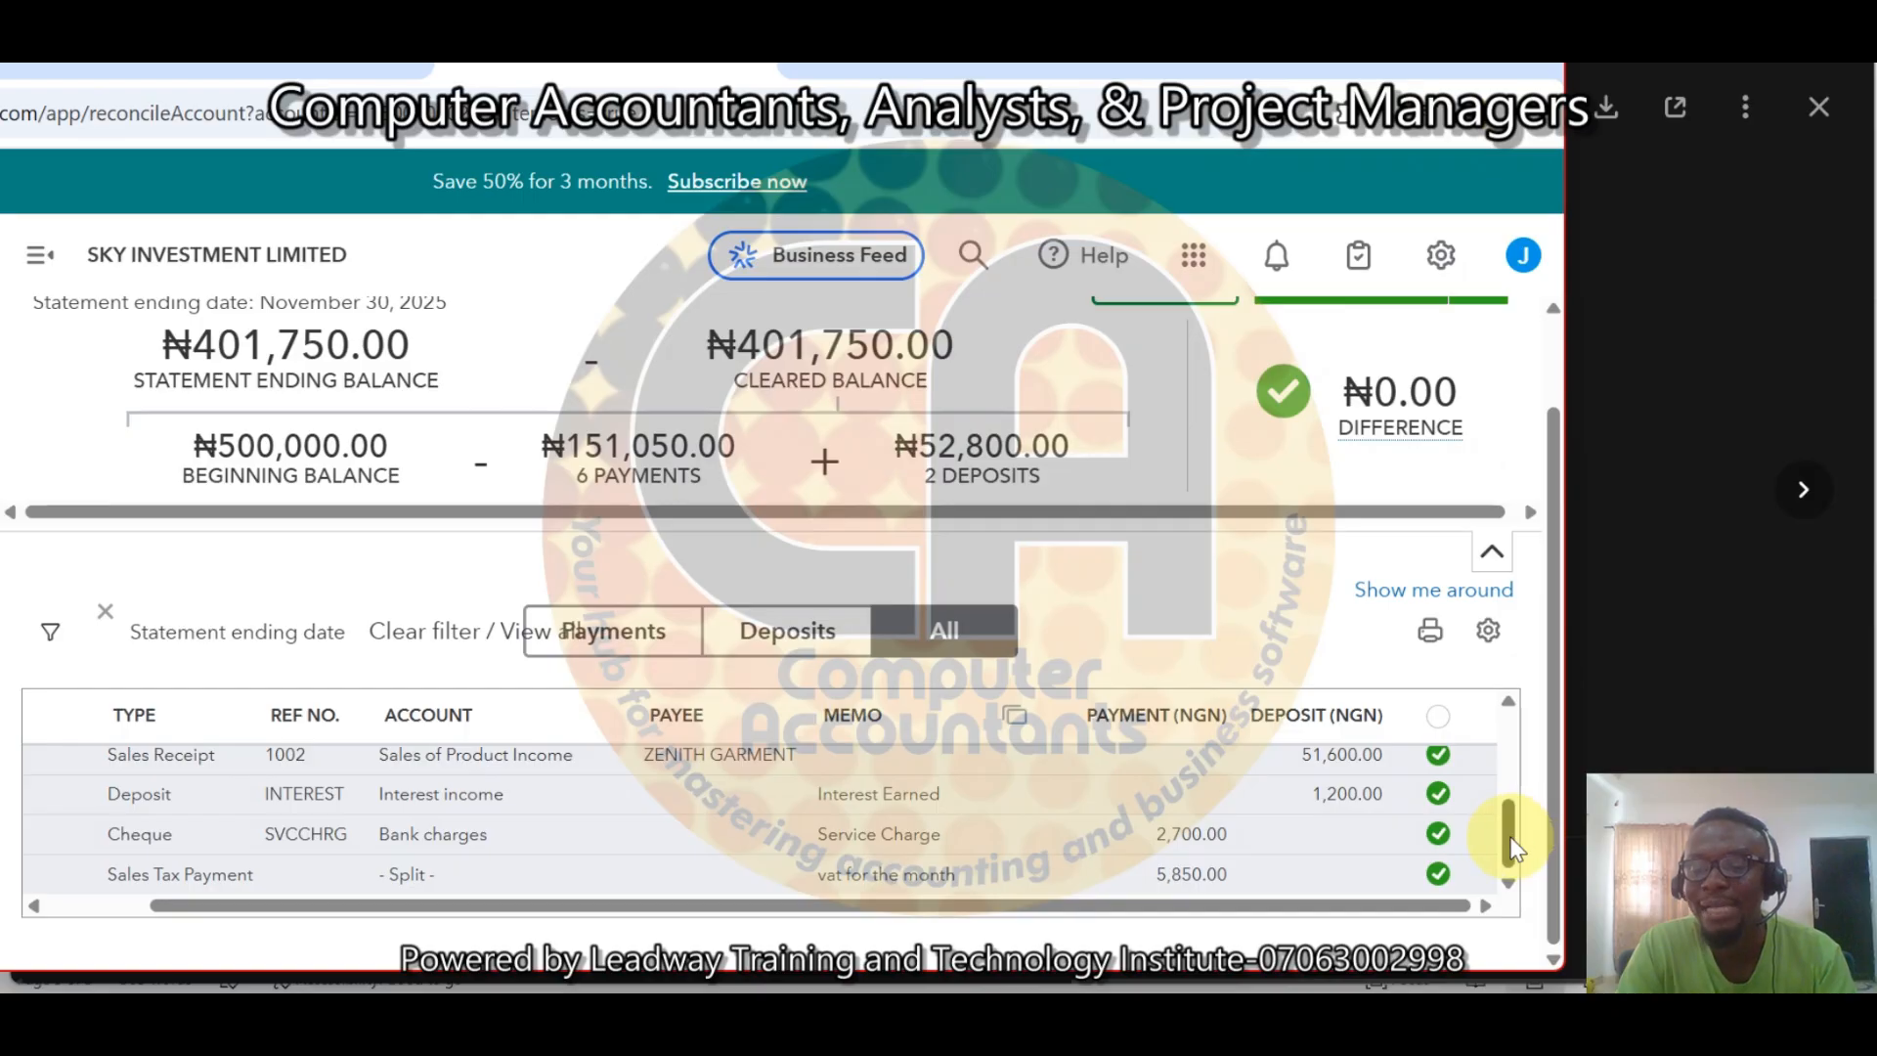
left_click_drag(1517, 835, 1503, 783)
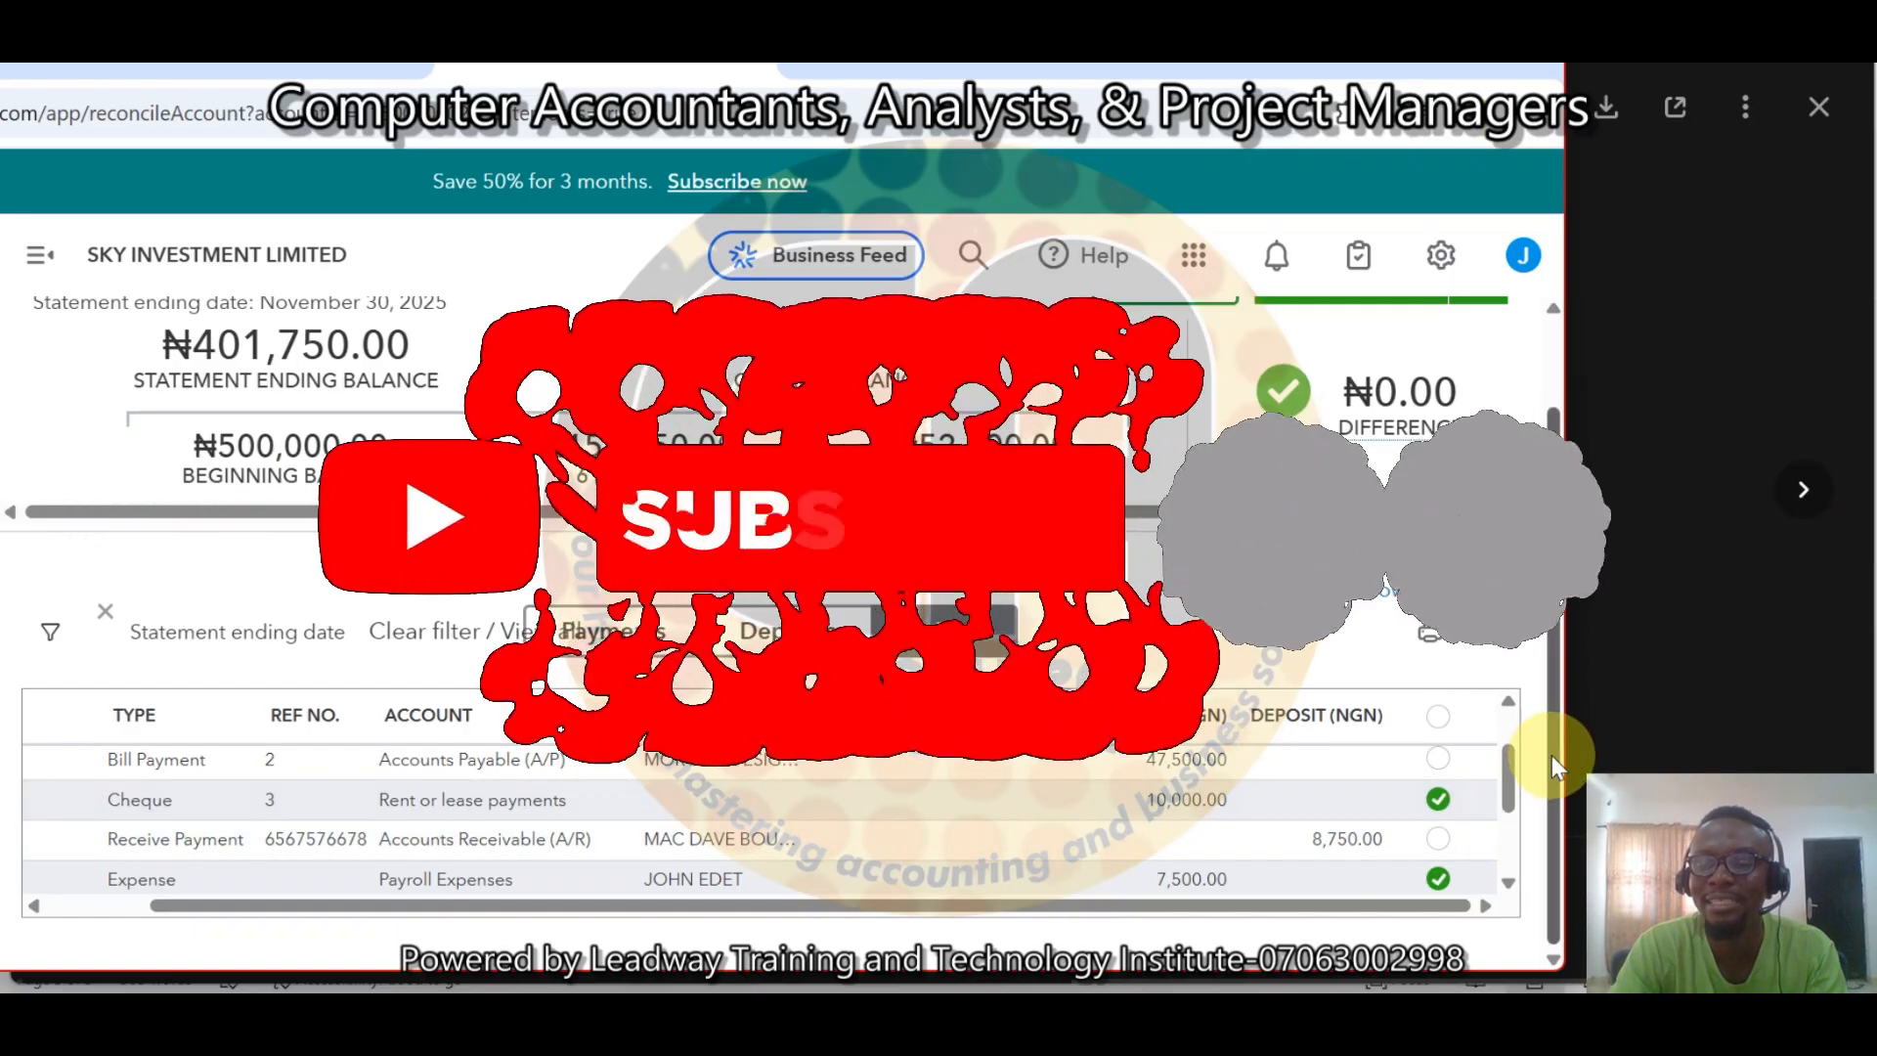
left_click_drag(1554, 755, 1544, 481)
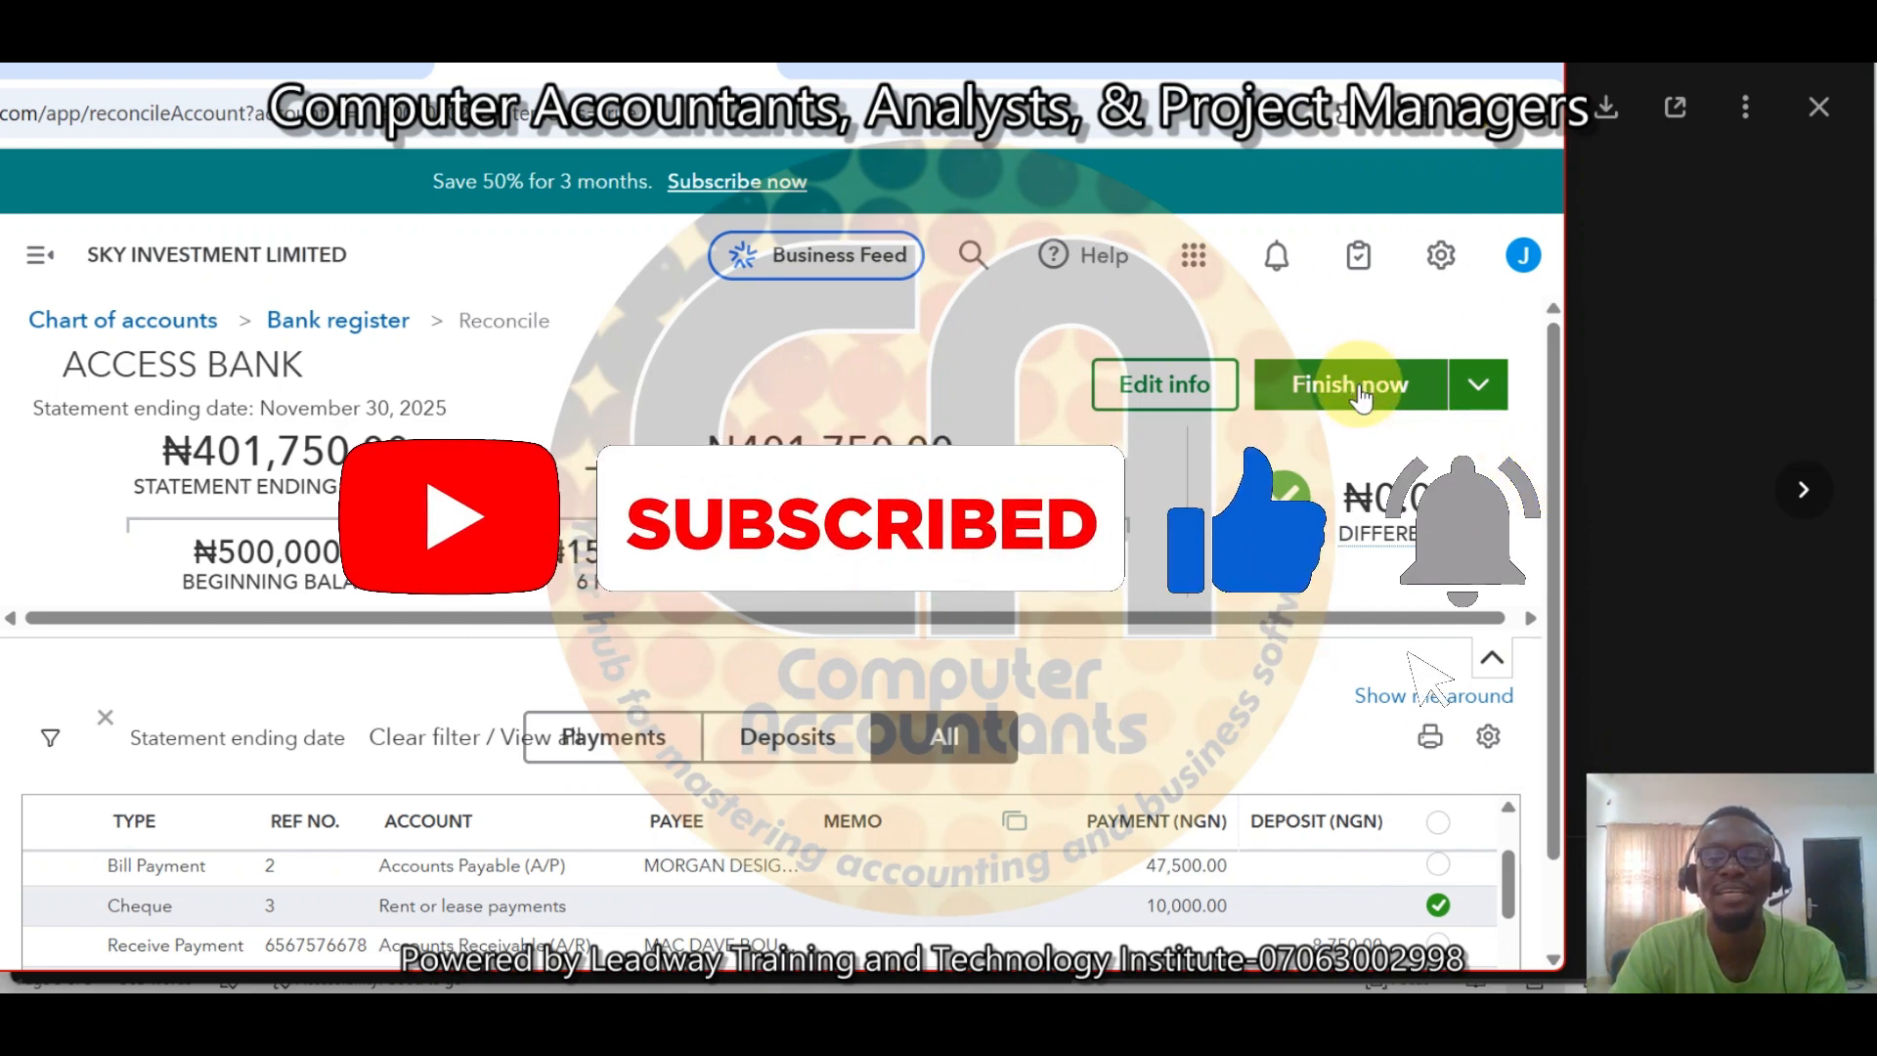
Finish the ACCESS BANK reconciliation now and close the completion message.
left_click(1481, 386)
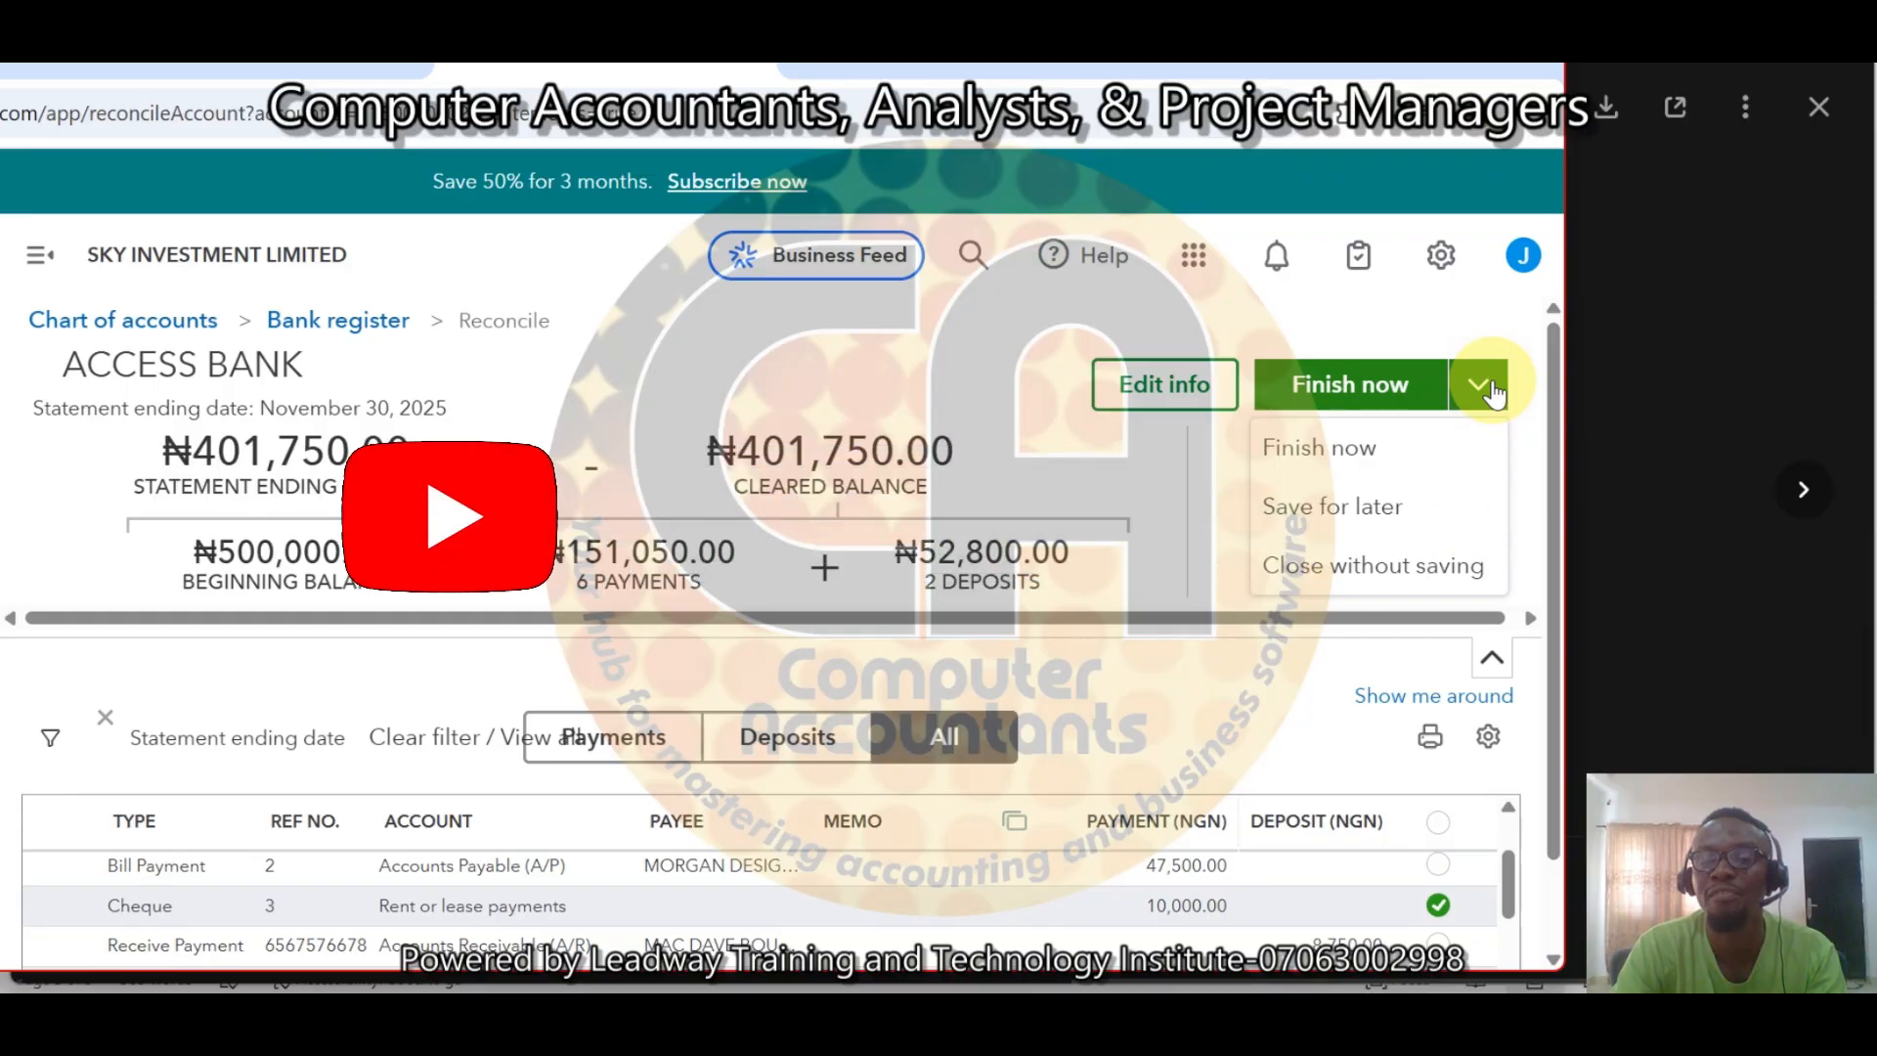
left_click(1352, 389)
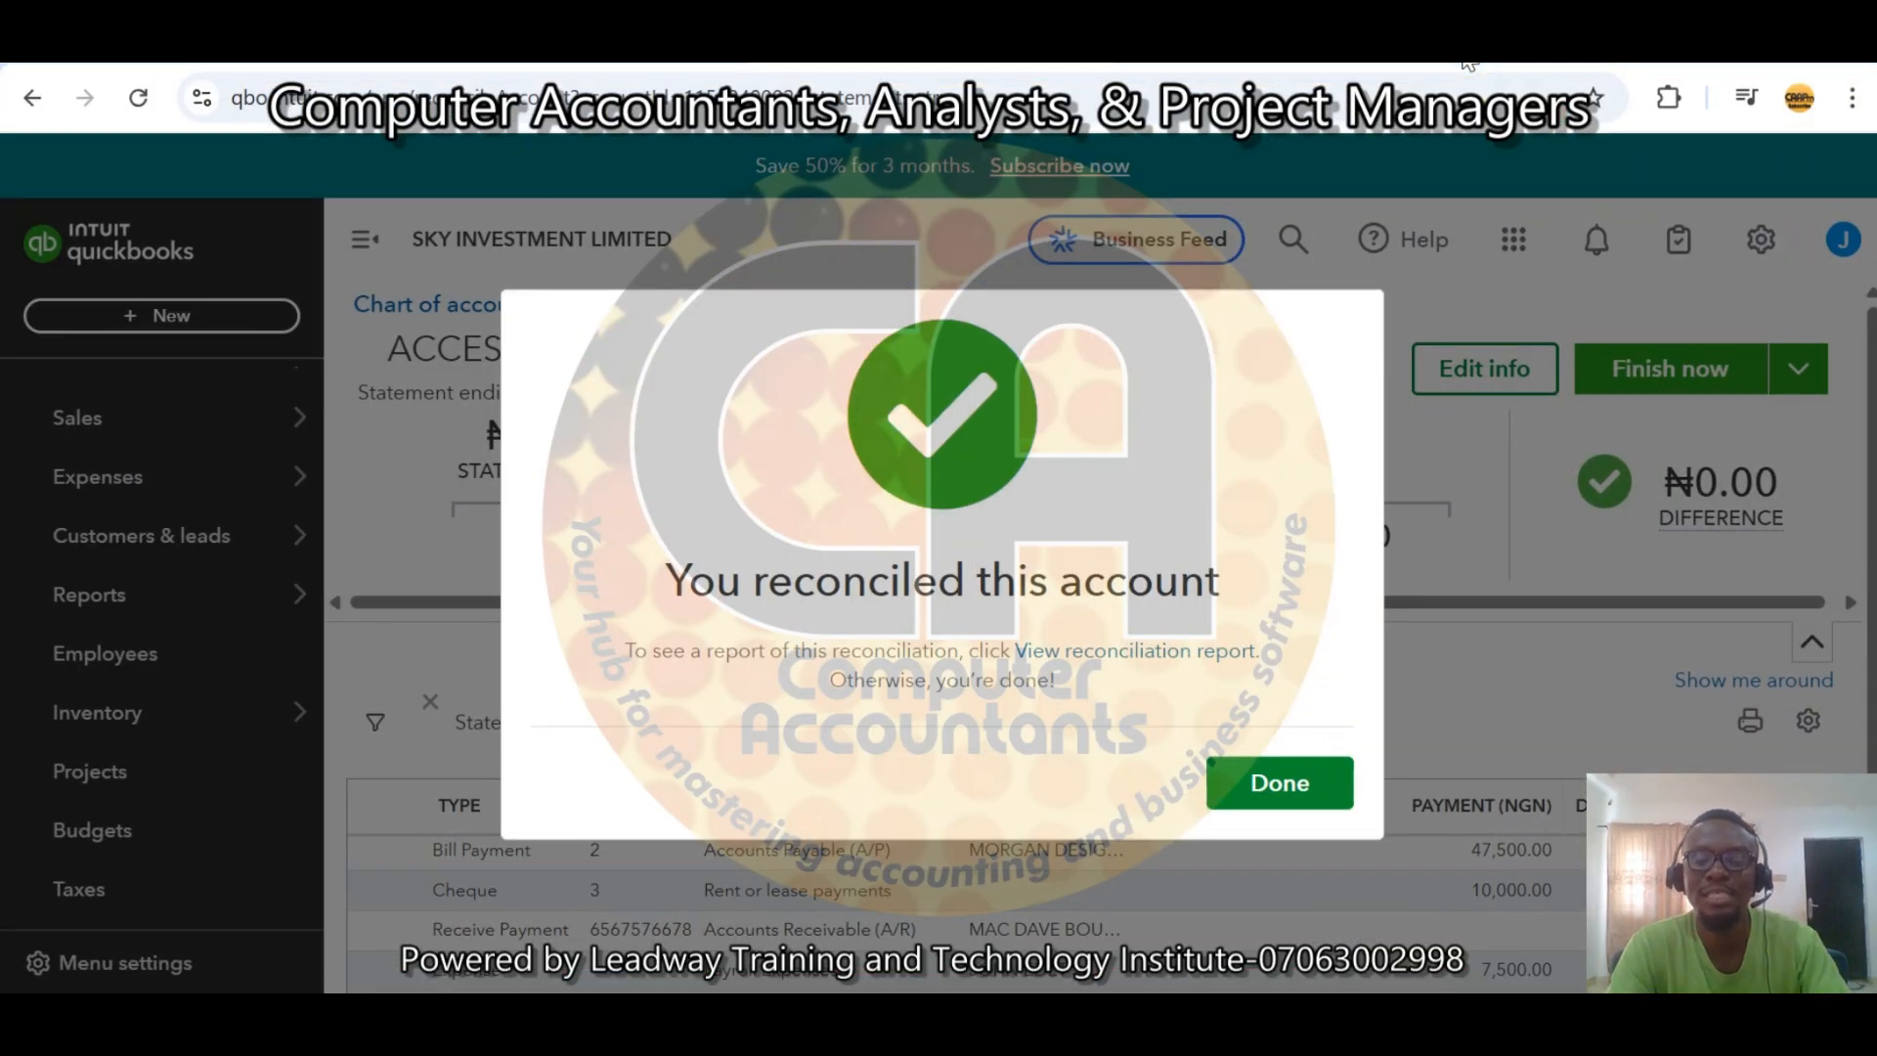
key("XF86AudioRaiseVolume")
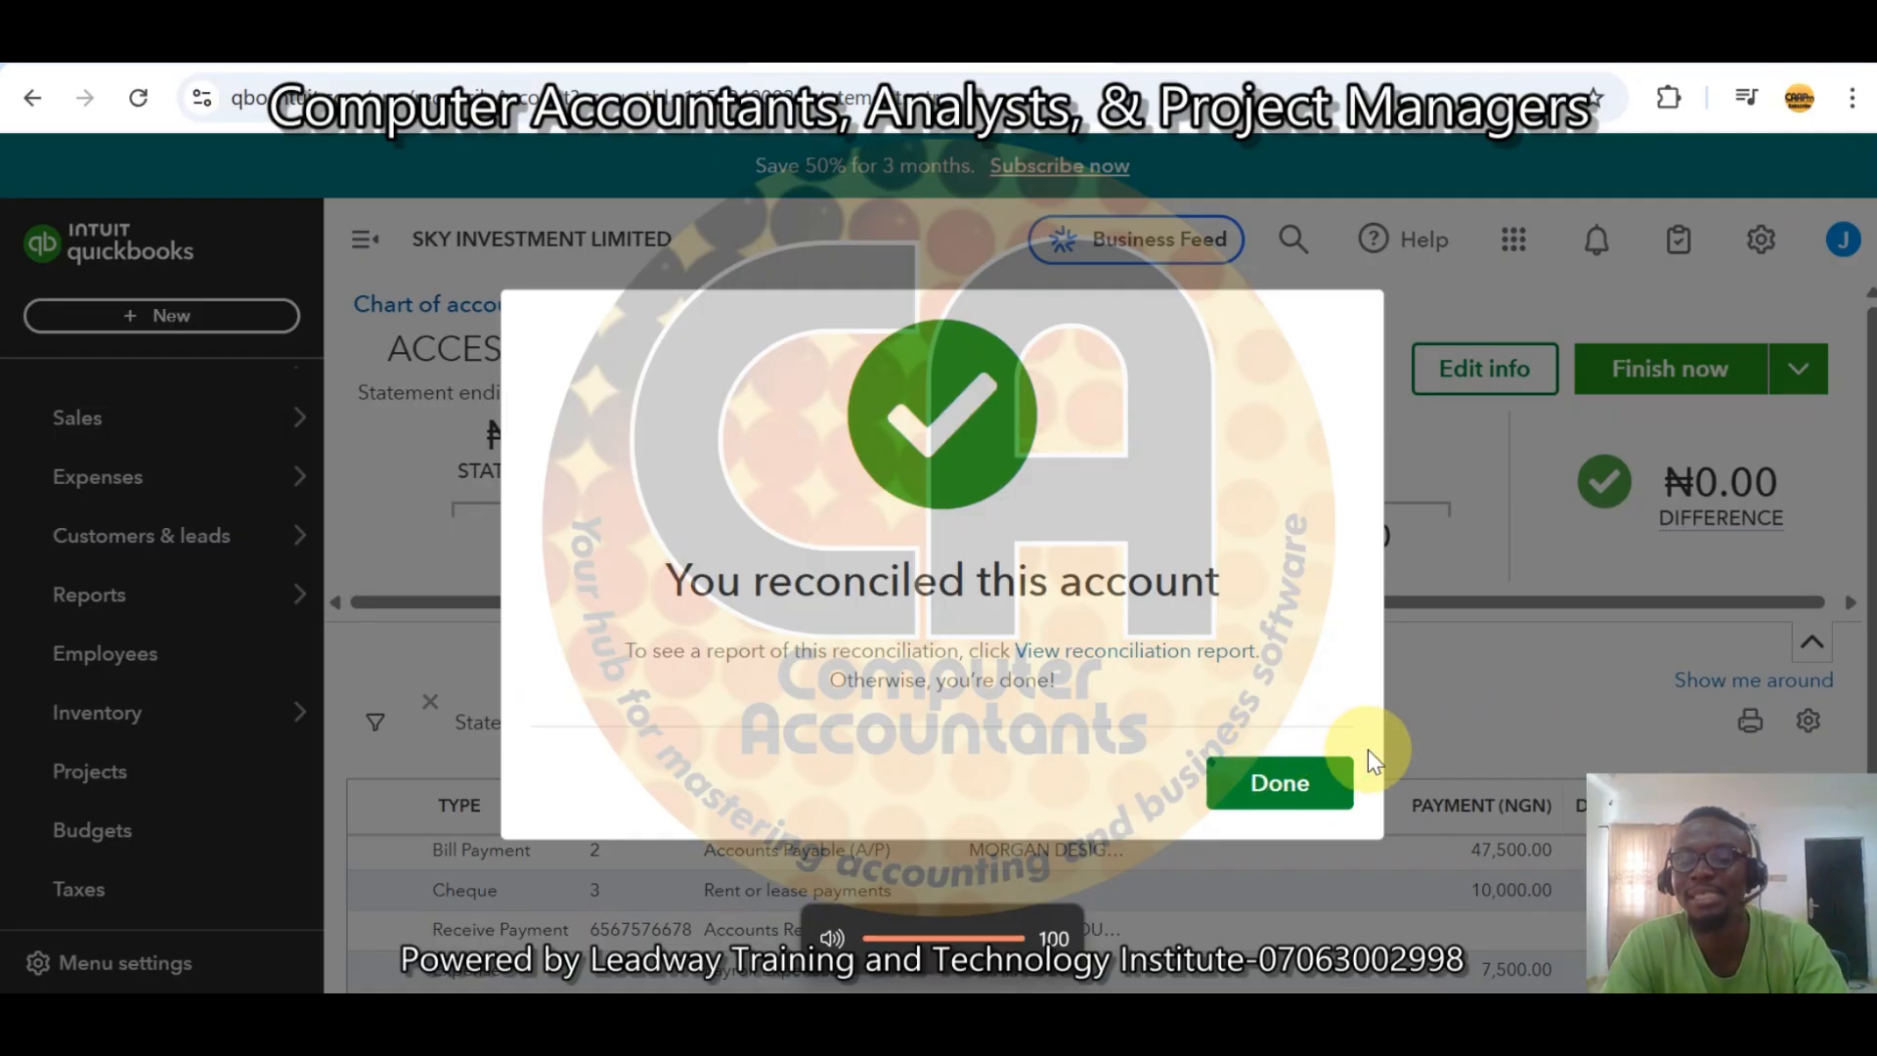
left_click(1281, 784)
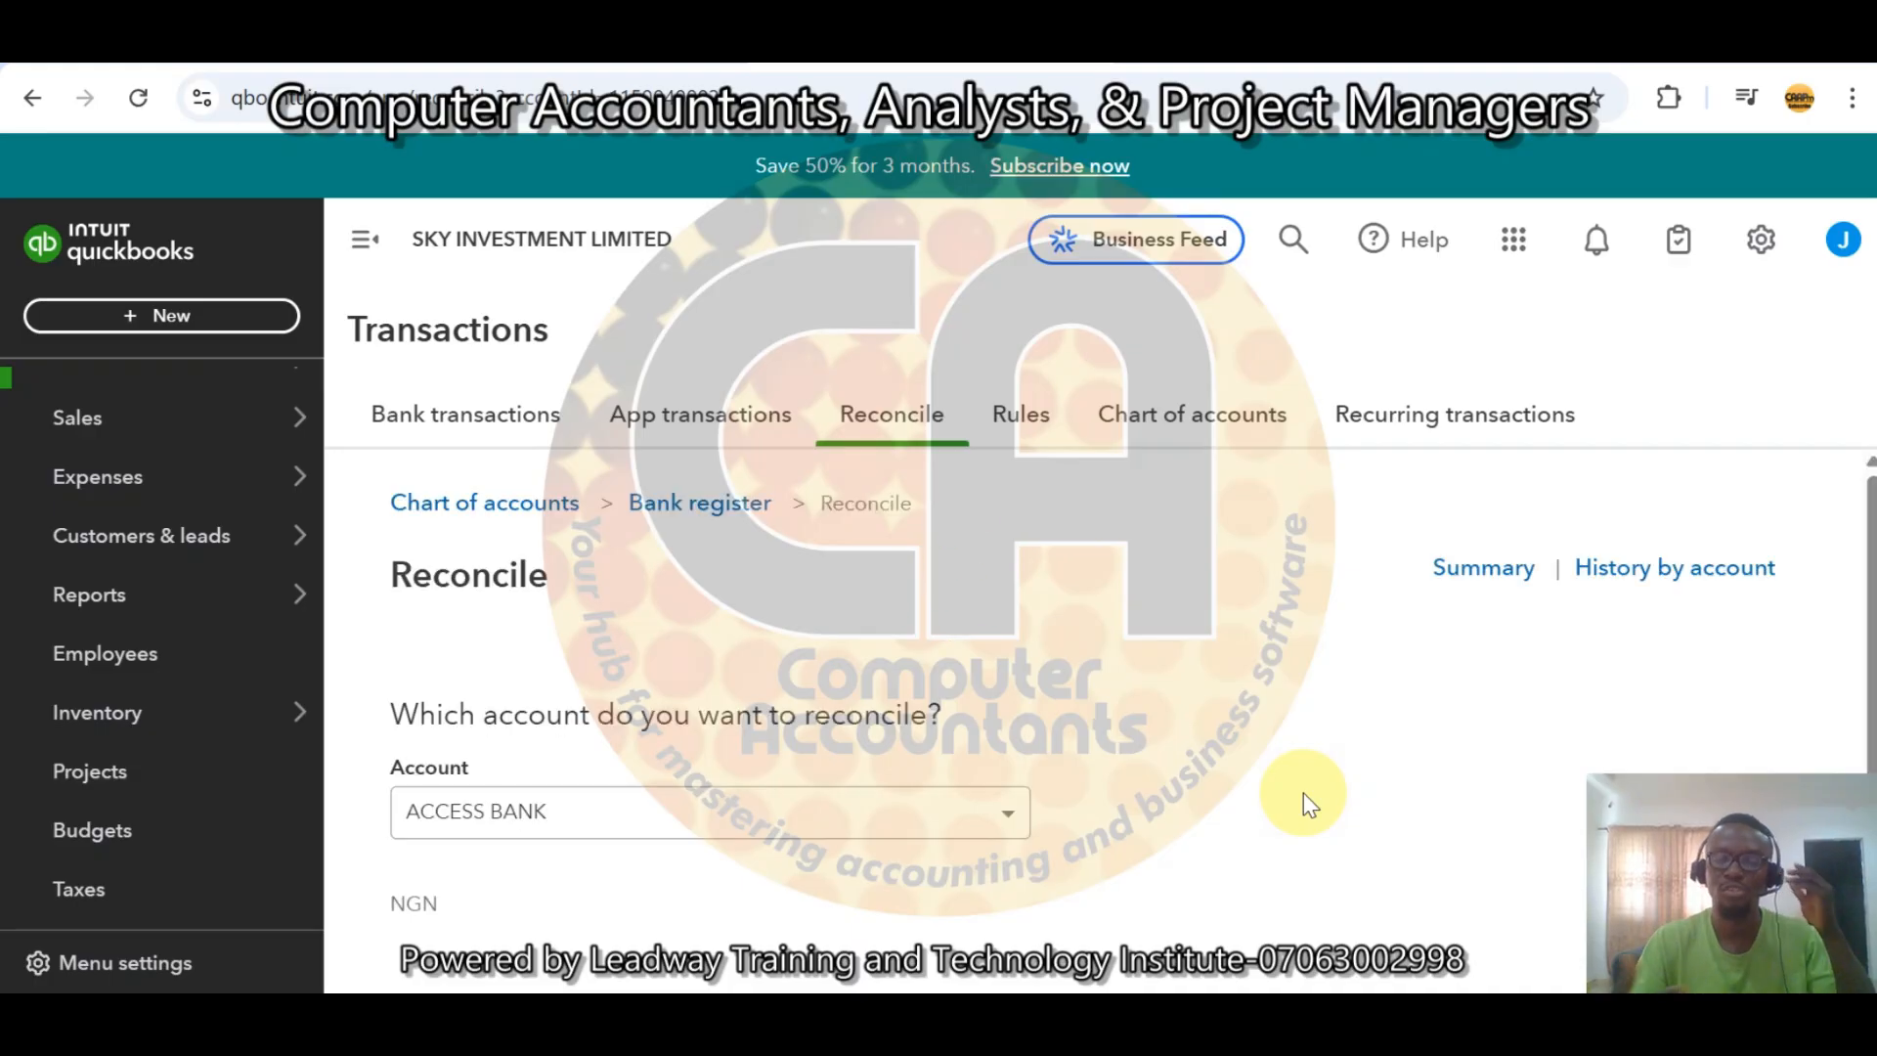
key("XF86AudioRaiseVolume")
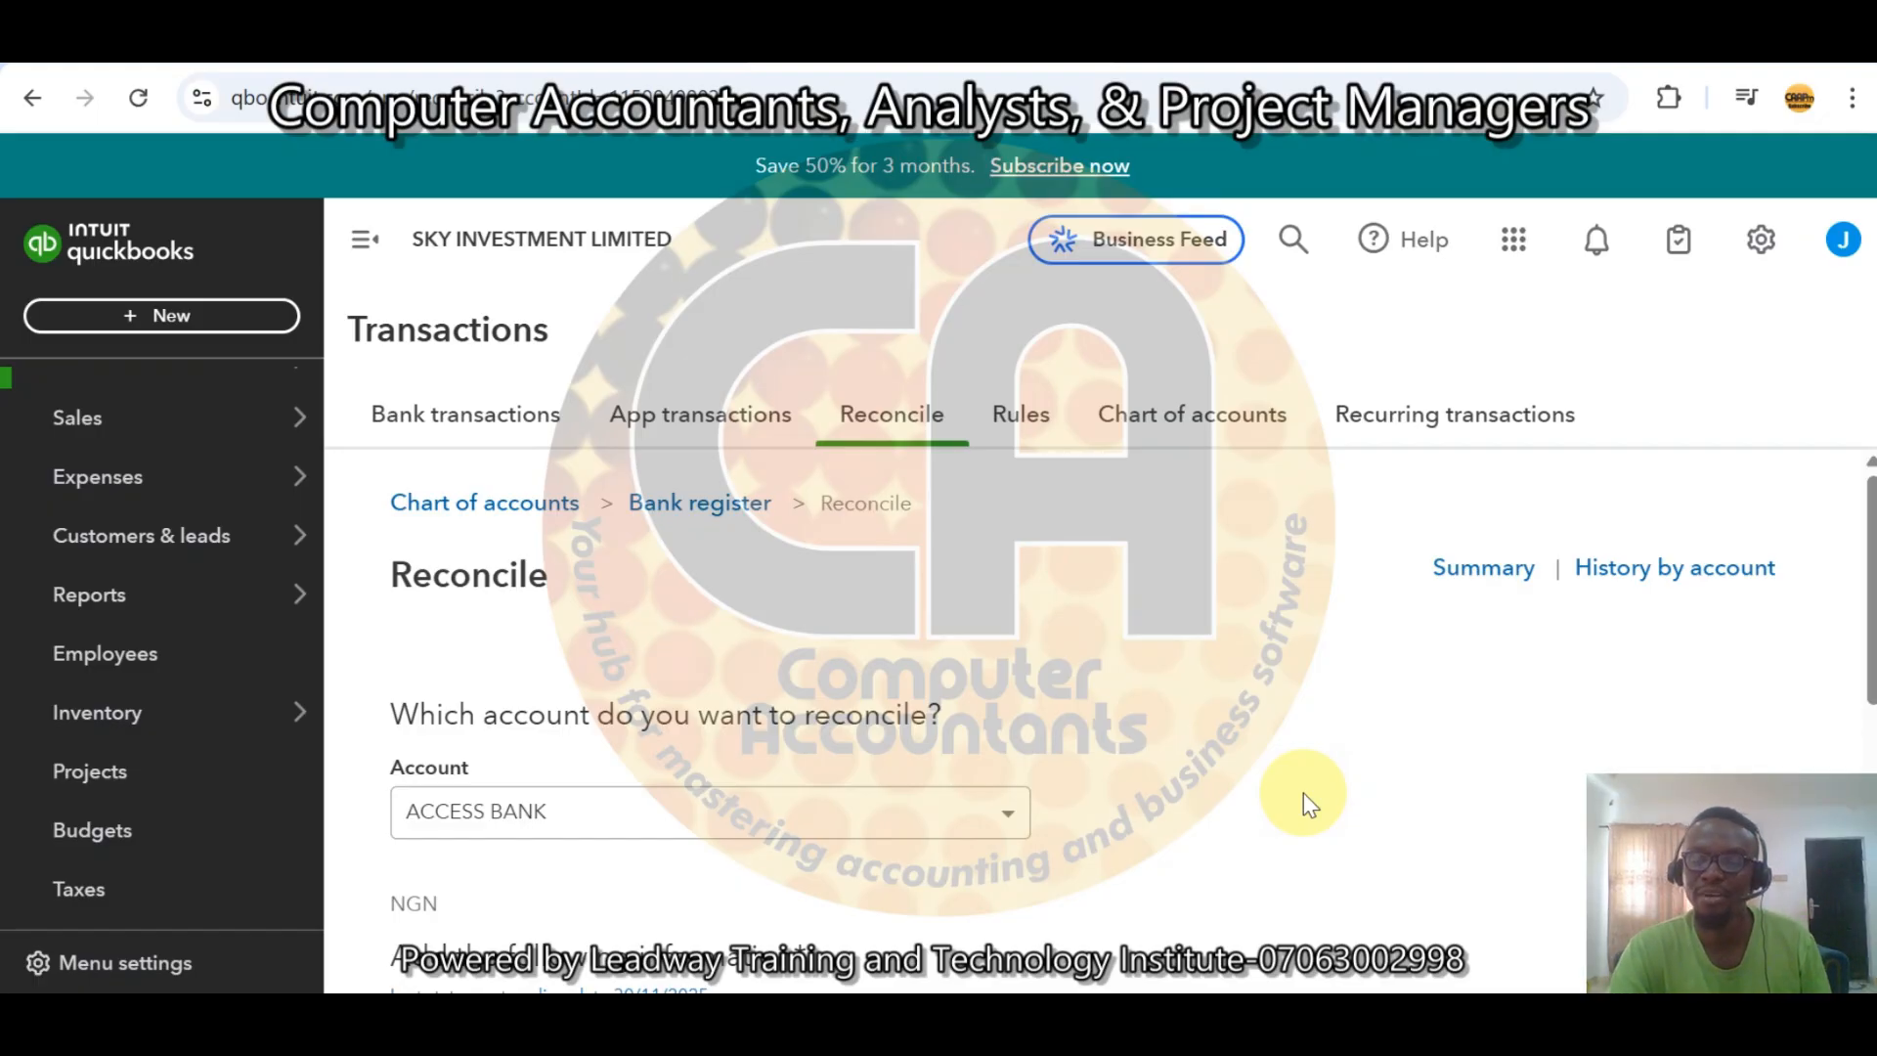
key("XF86AudioRaiseVolume")
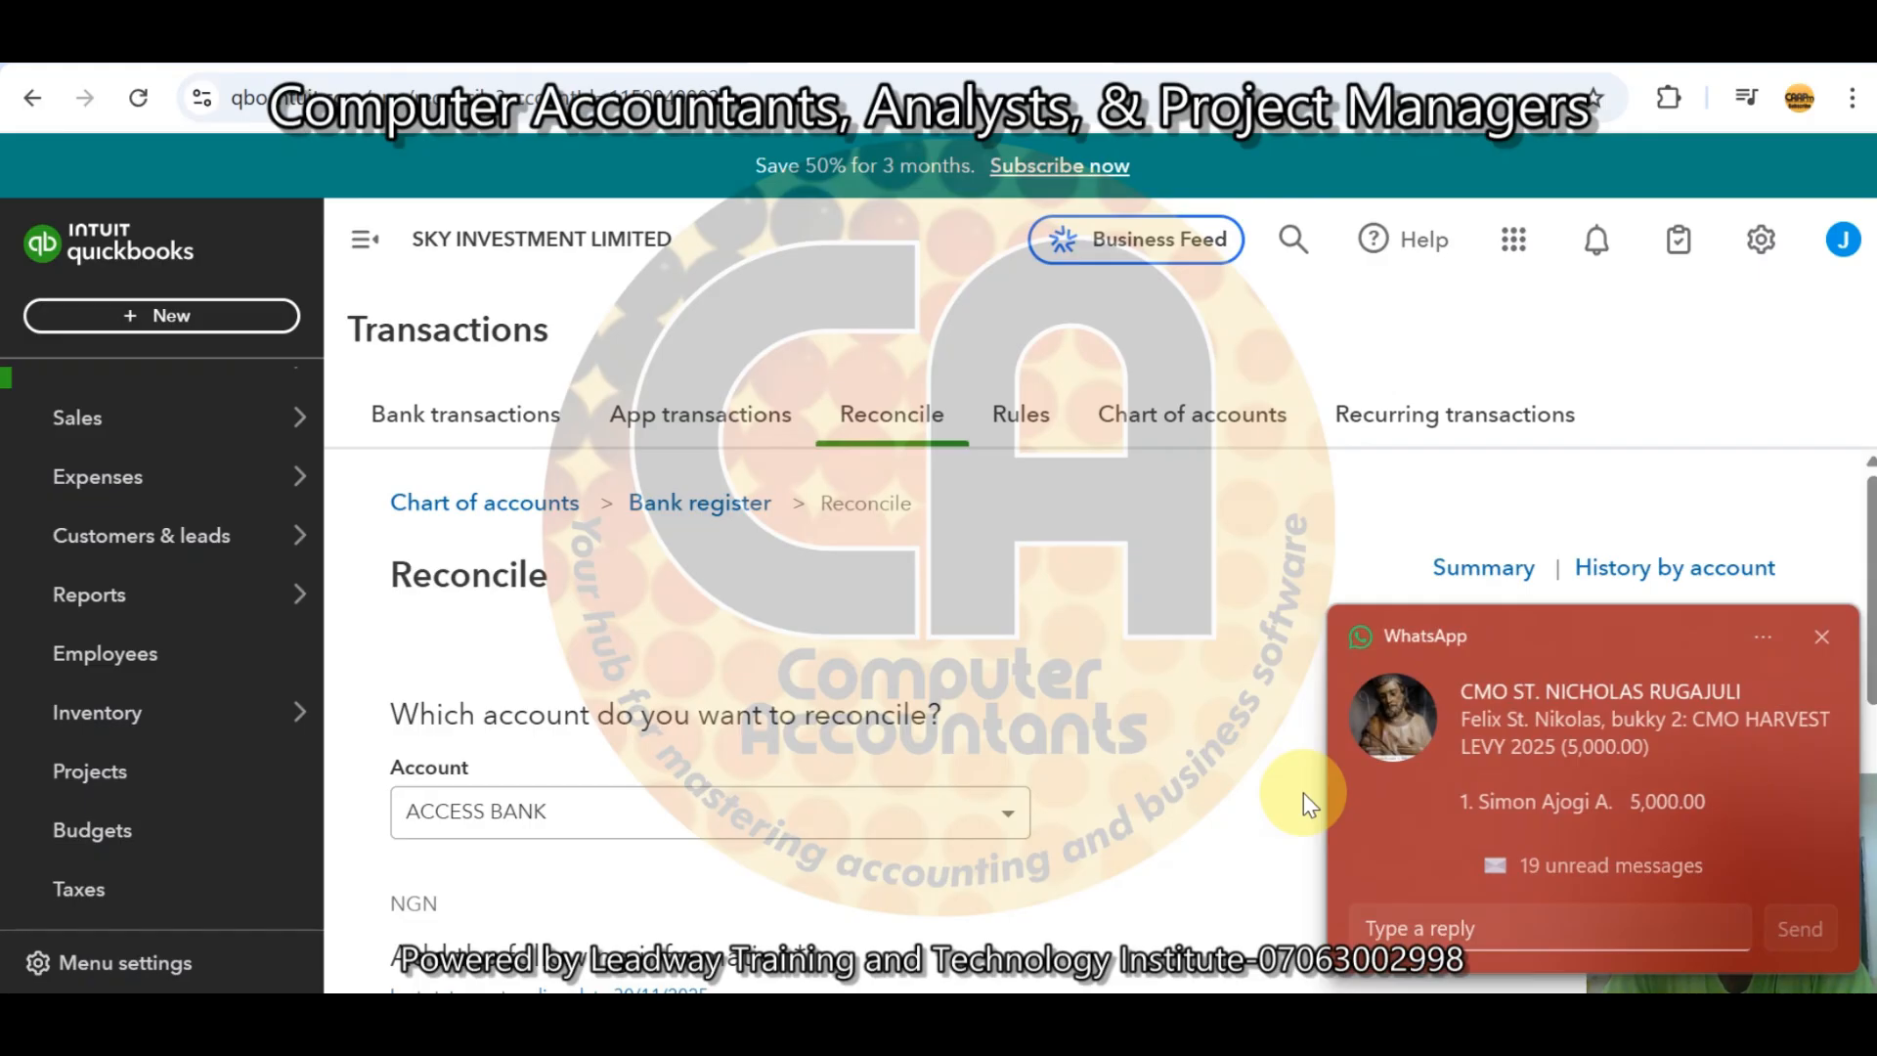
left_click(1822, 637)
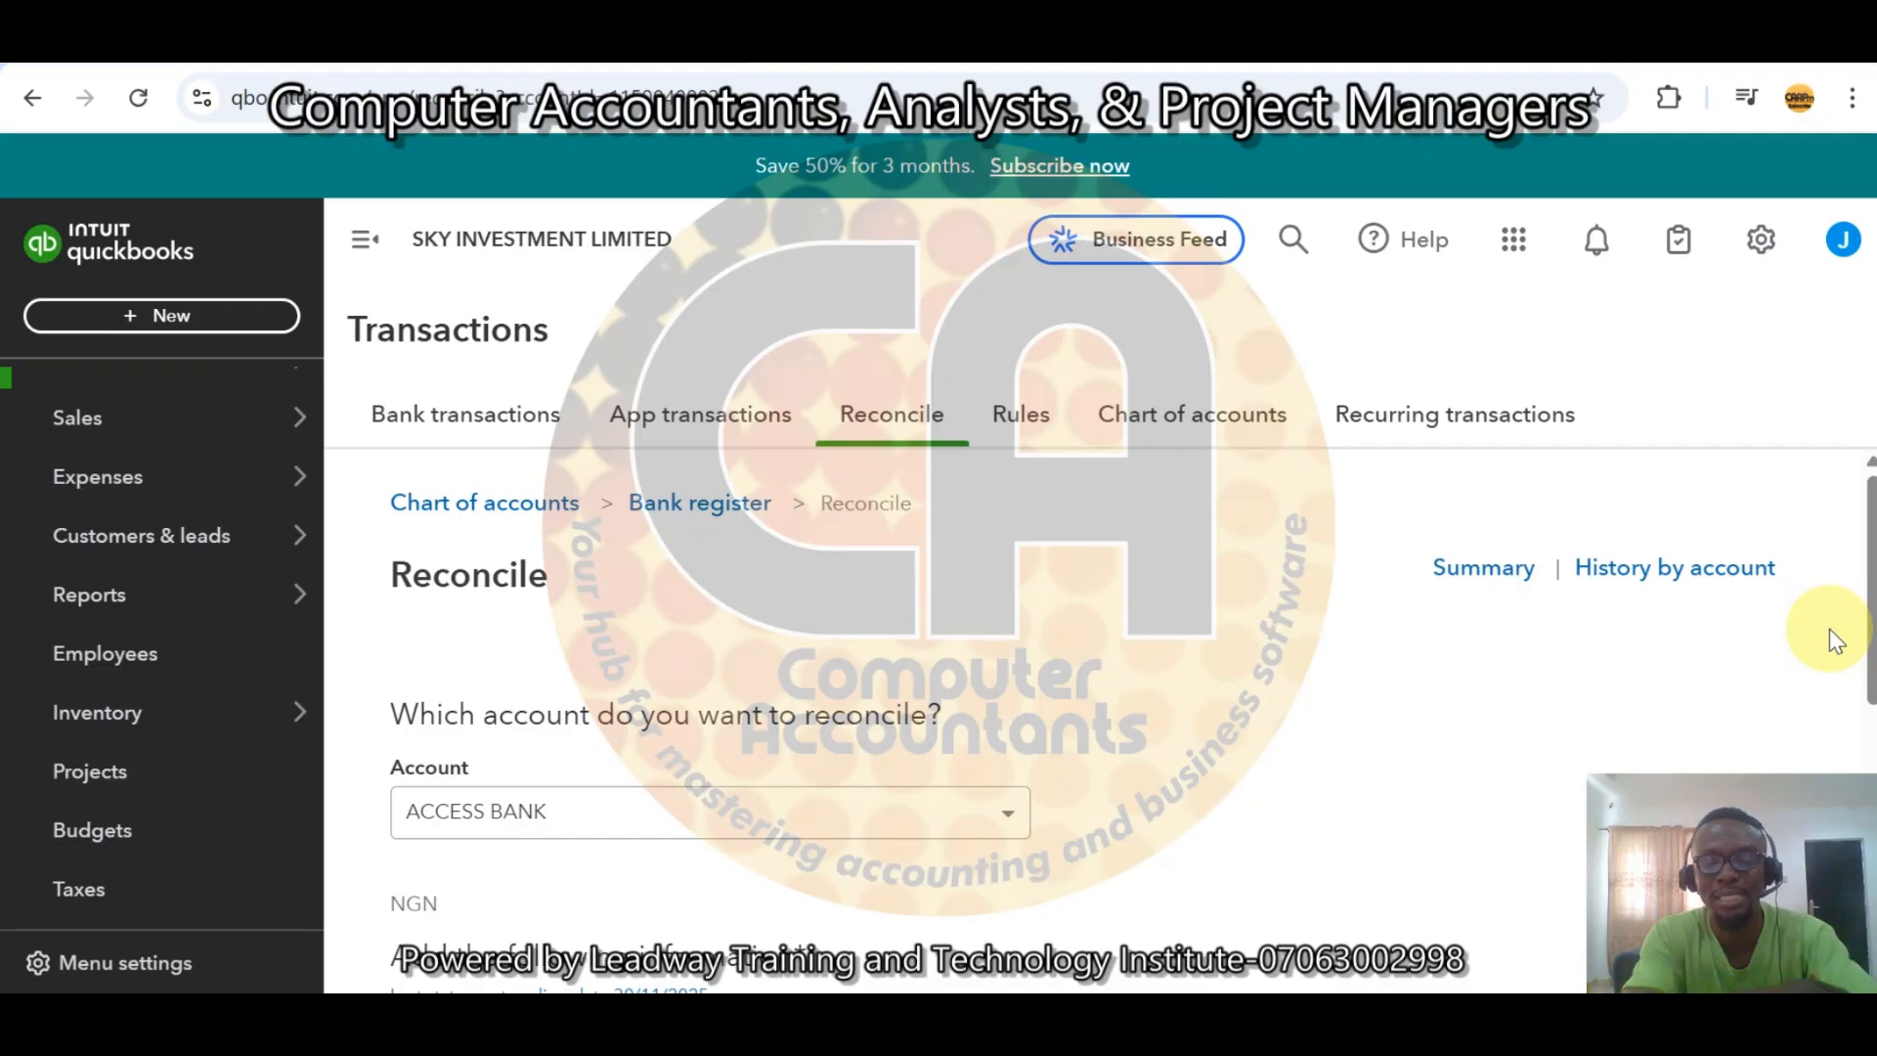
key("XF86AudioRaiseVolume")
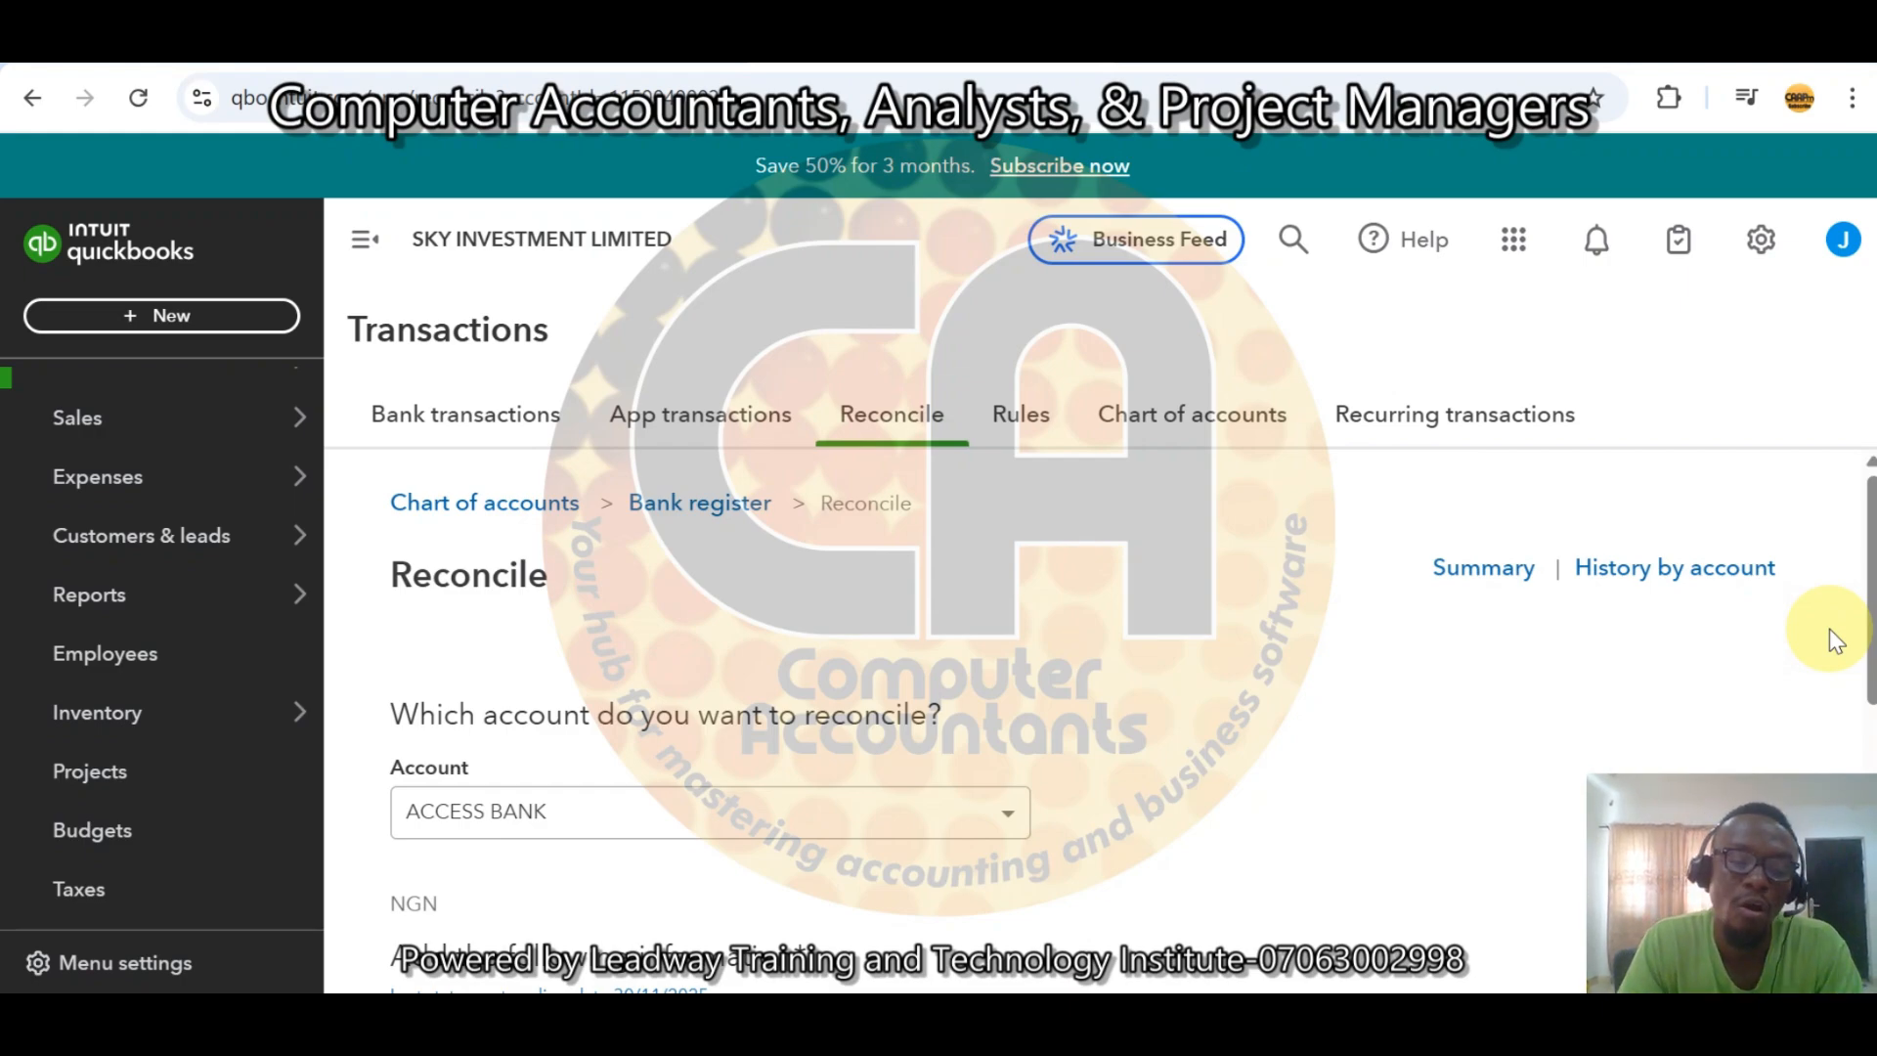
key("XF86AudioLowerVolume")
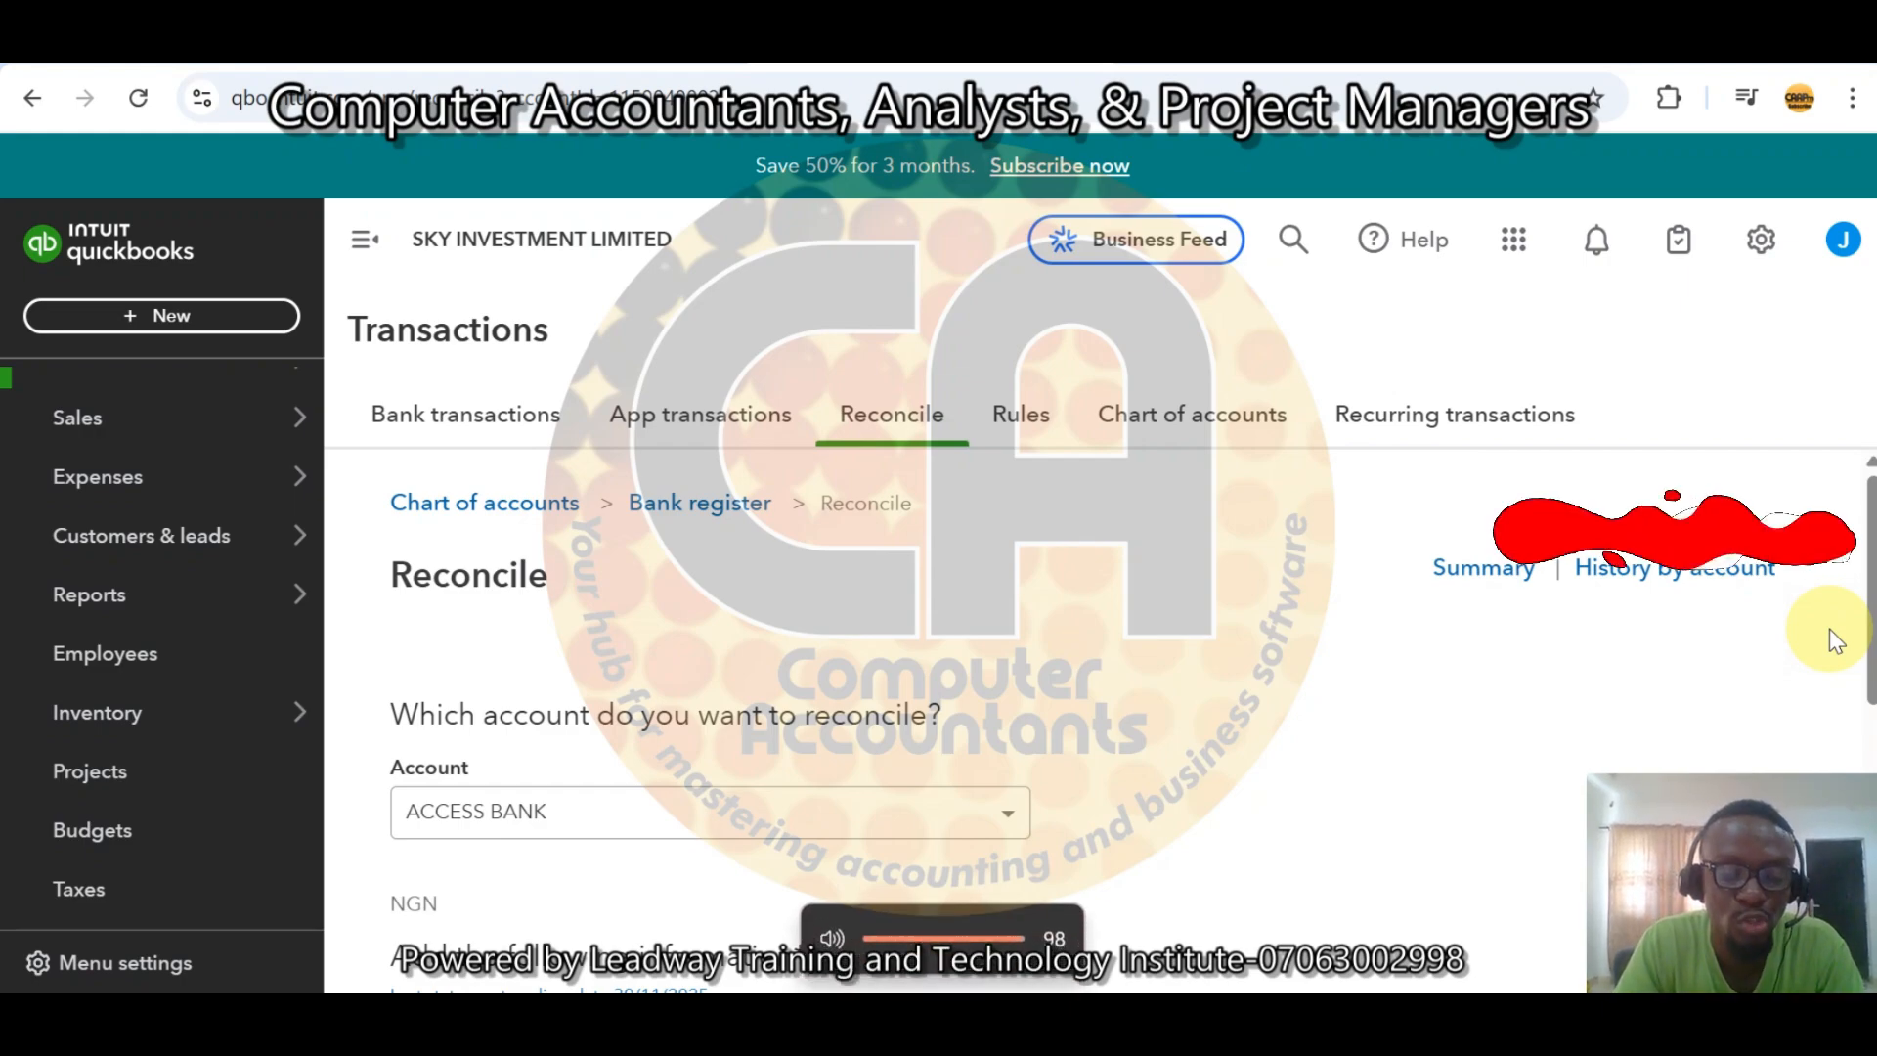